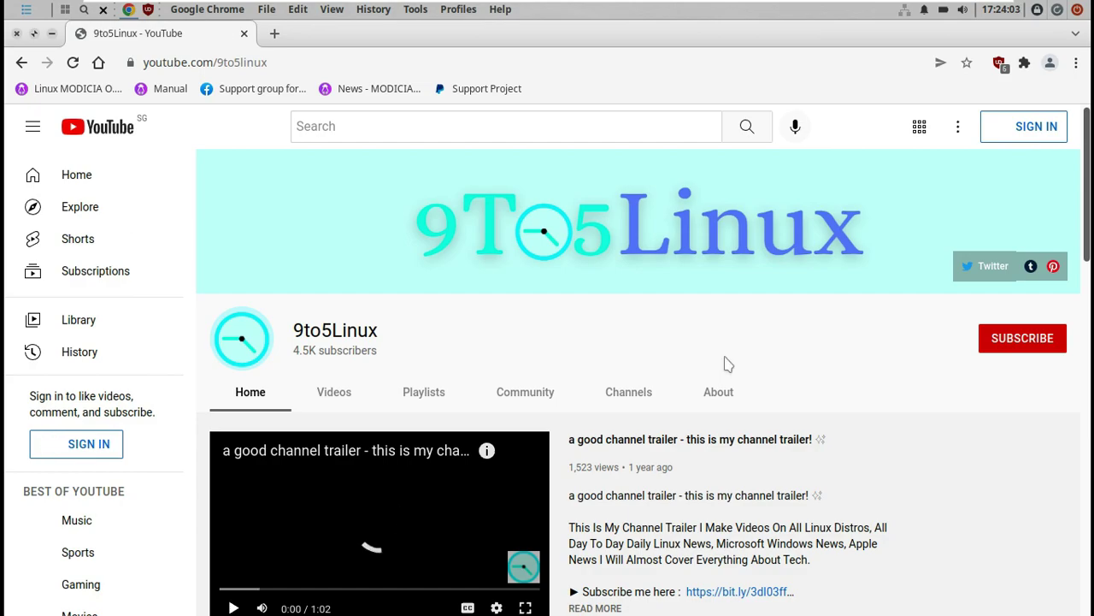
# Highlight the 9to5Linux channel name and URL, try subscribing, then open the About page.
pyautogui.moveTo(385, 333); pyautogui.dragTo(292, 328)
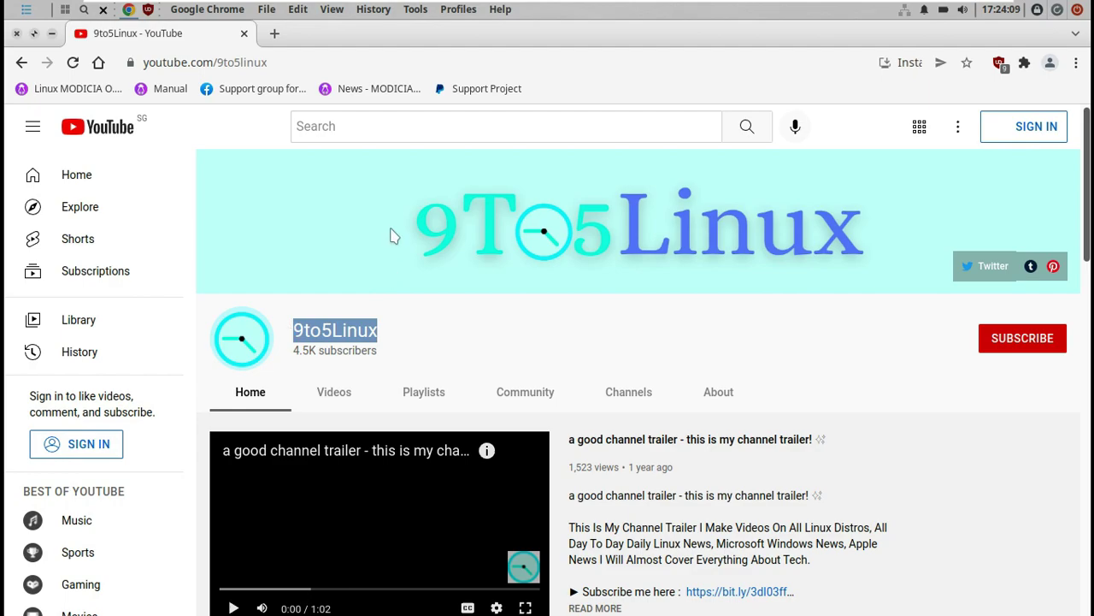
pyautogui.moveTo(265, 62); pyautogui.dragTo(137, 63)
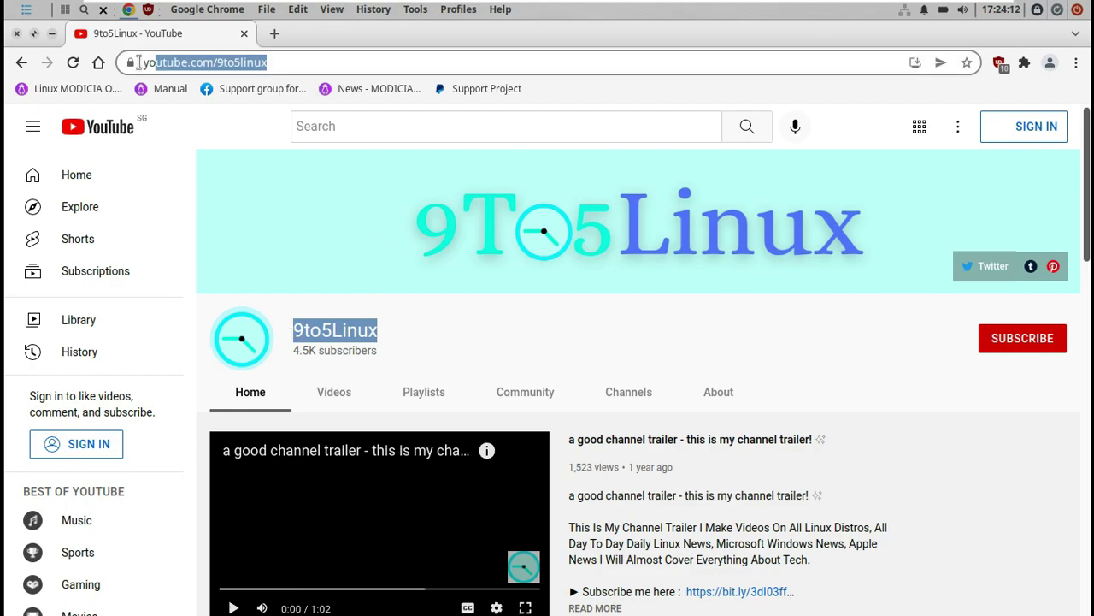
pyautogui.click(594, 323)
pyautogui.click(998, 351)
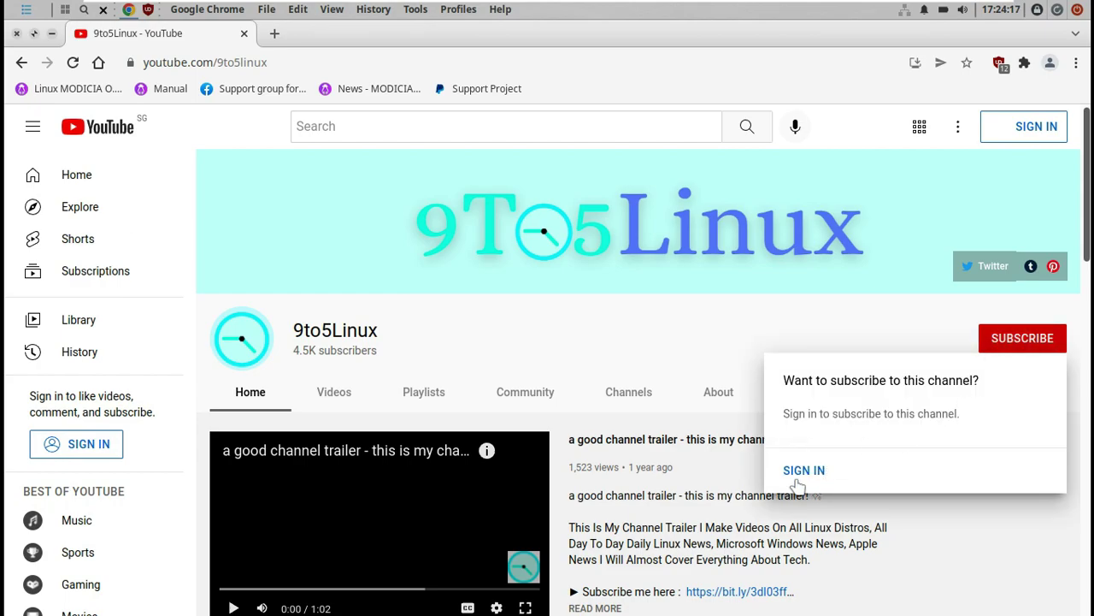
pyautogui.click(630, 342)
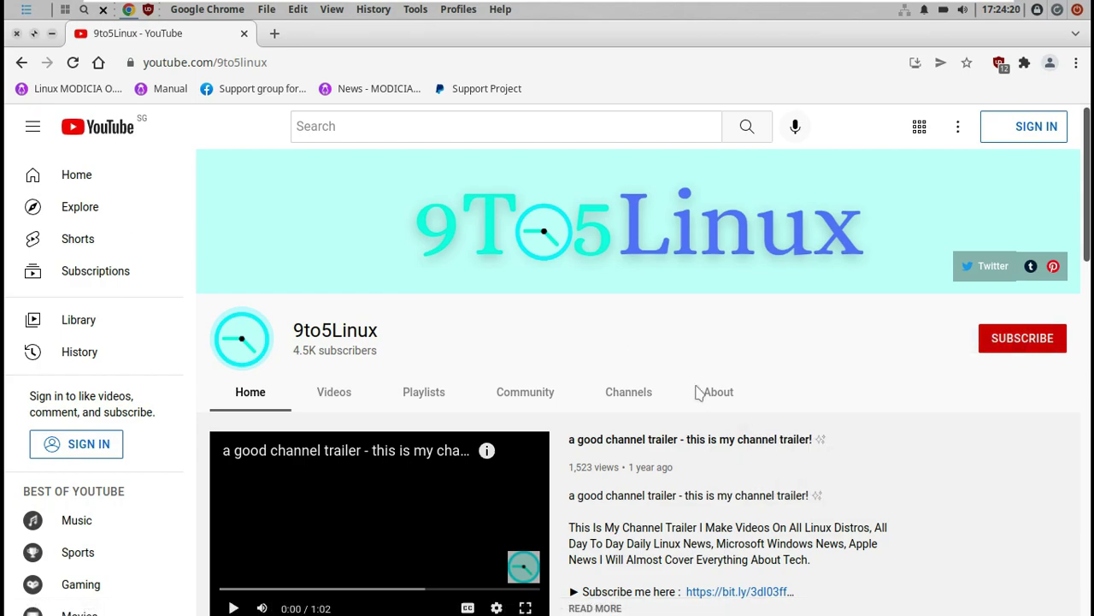
pyautogui.click(717, 406)
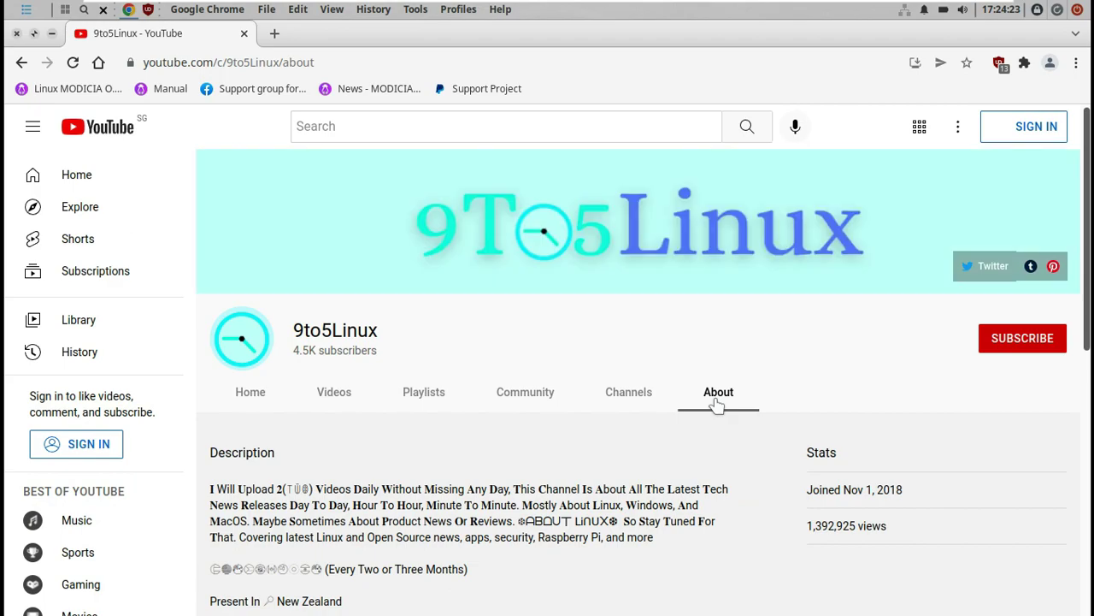
# Scroll the About page and highlight the channel description, slogan and upload schedule.
pyautogui.scroll(-3, 716, 406)
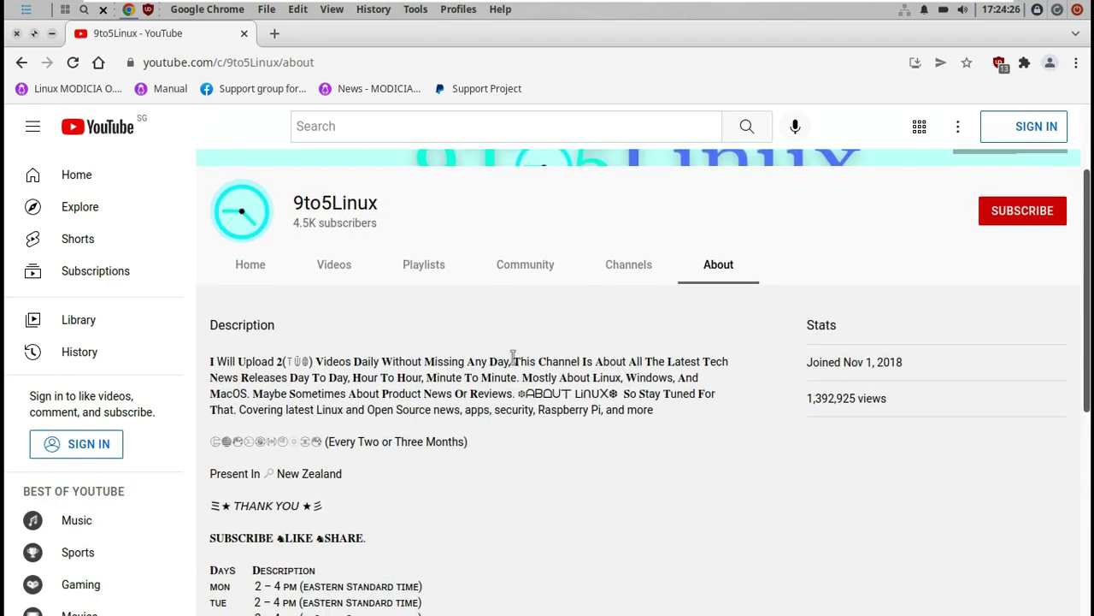
pyautogui.moveTo(490, 360); pyautogui.dragTo(215, 366)
pyautogui.click(293, 369)
pyautogui.scroll(-4, 501, 508)
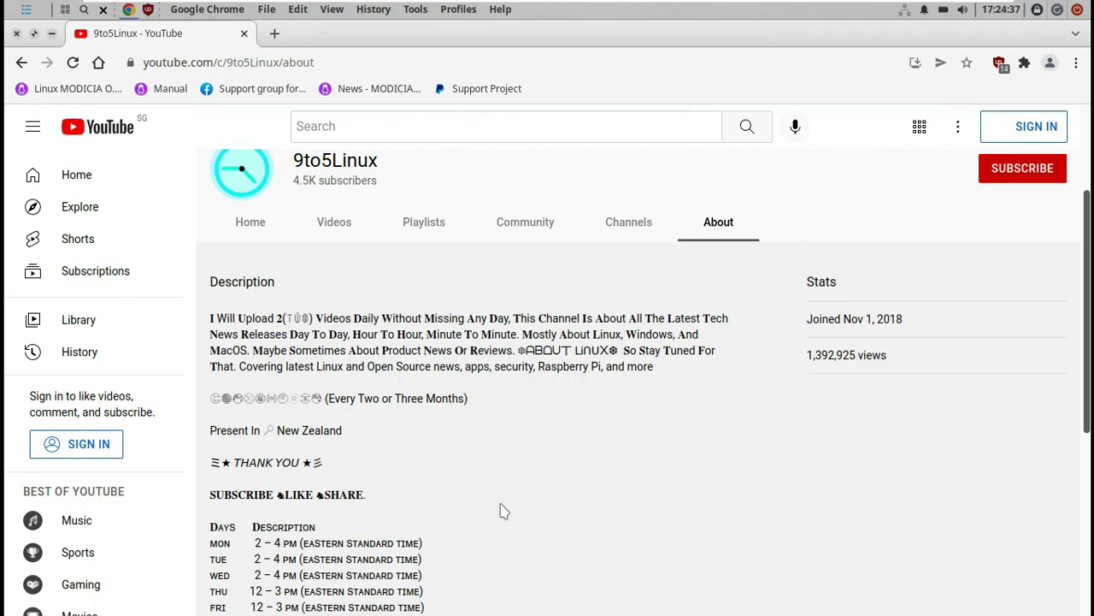
pyautogui.moveTo(211, 368); pyautogui.dragTo(460, 506)
# Visit the Channels page, return to About, and highlight the slogan through the Sunday schedule.
pyautogui.click(629, 168)
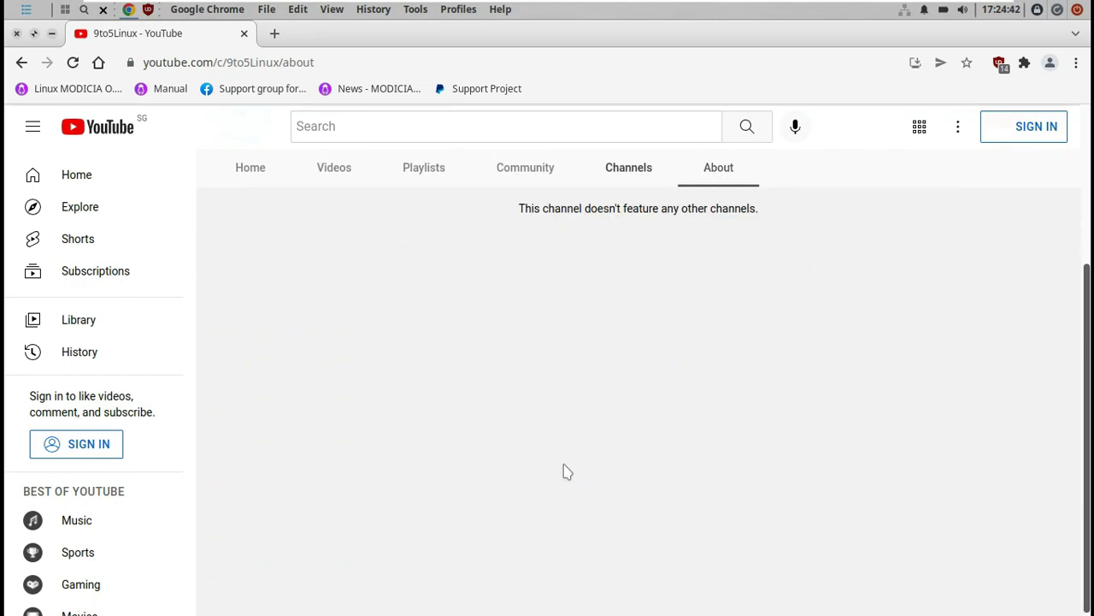
pyautogui.click(721, 220)
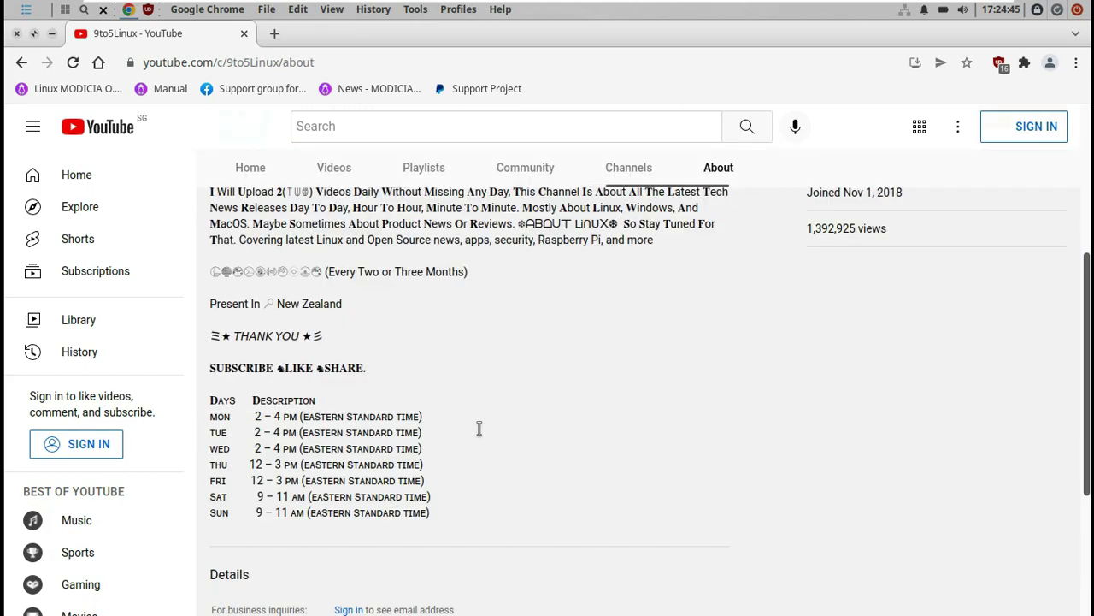
pyautogui.scroll(-1, 466, 440)
pyautogui.moveTo(431, 472); pyautogui.dragTo(212, 323)
pyautogui.scroll(3, 904, 425)
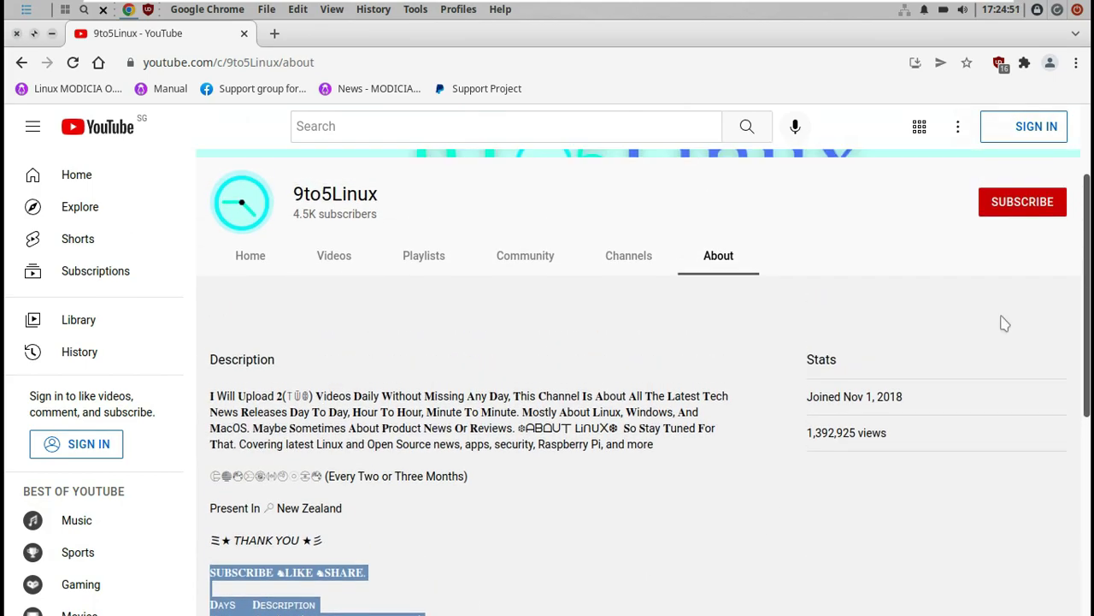
# Try subscribing to 9to5Linux again and dismiss the sign-in prompt.
pyautogui.click(1012, 260)
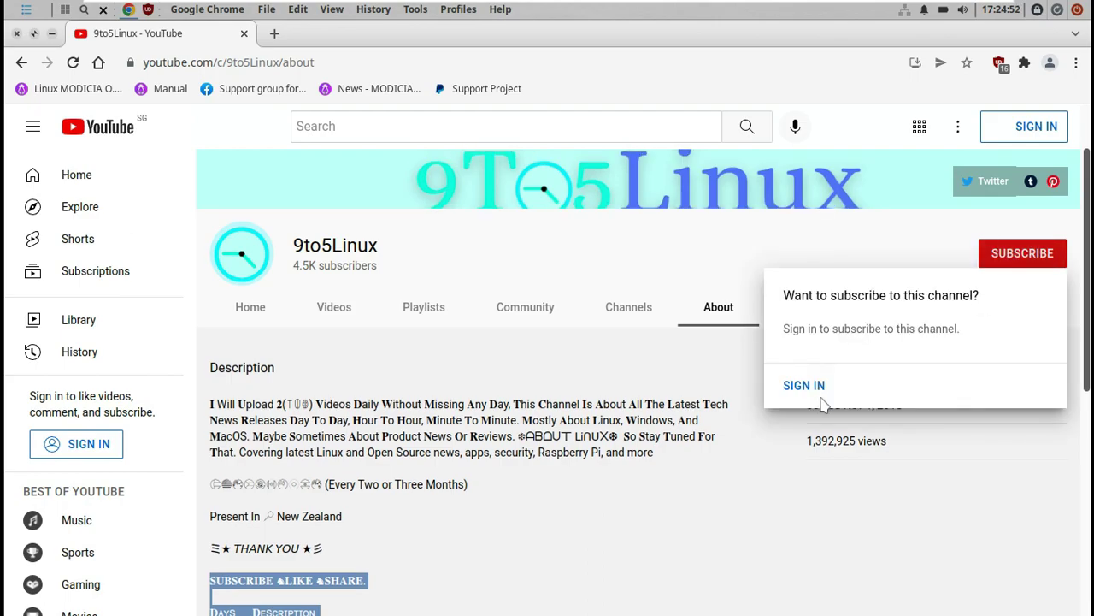
pyautogui.click(752, 258)
pyautogui.scroll(1, 793, 387)
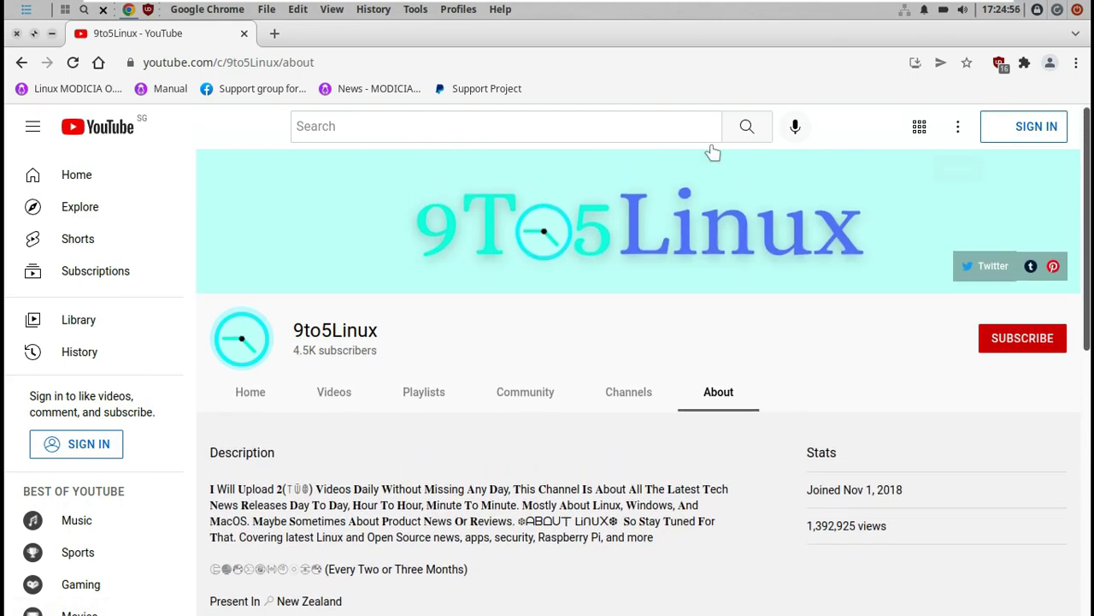
# Close Chrome and the uBlock Origin notice, then check the Install MODICIA O.S. icon's options.
pyautogui.click(17, 33)
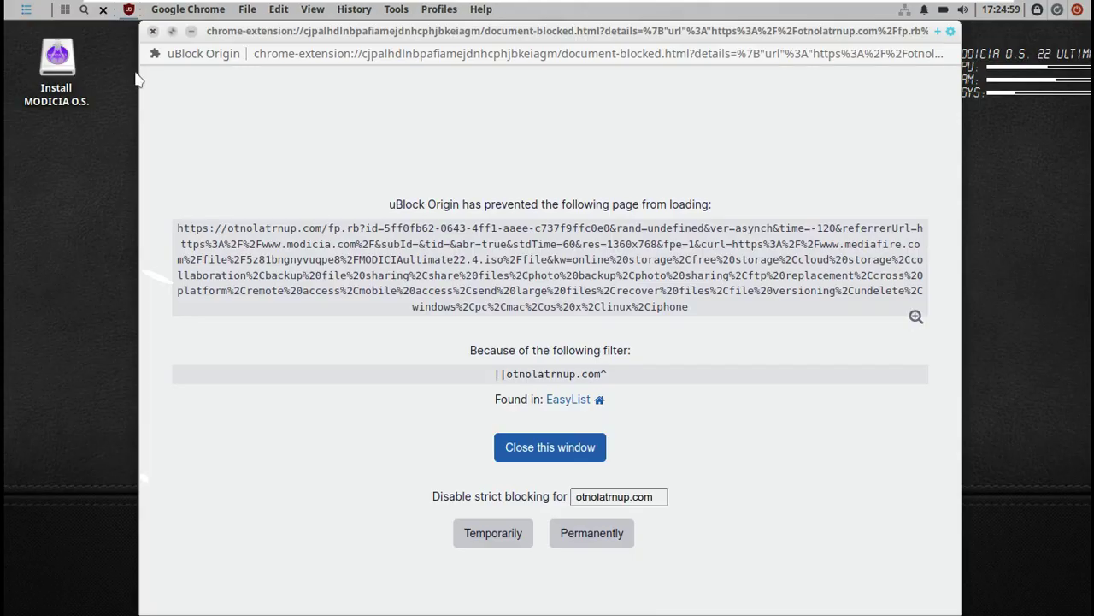
pyautogui.click(549, 449)
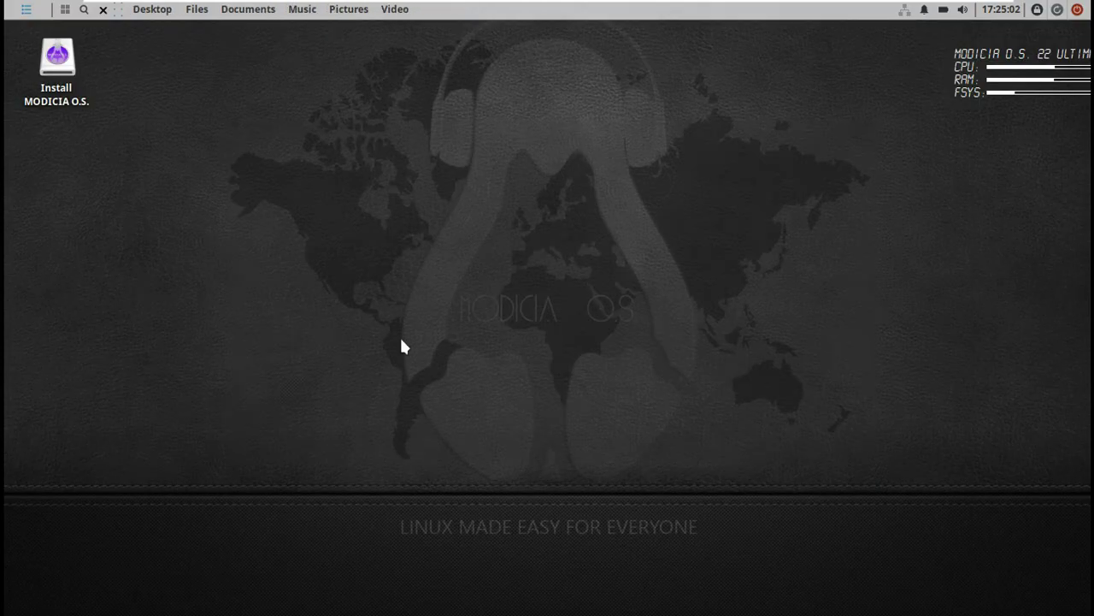
pyautogui.rightClick(73, 100)
pyautogui.click(313, 212)
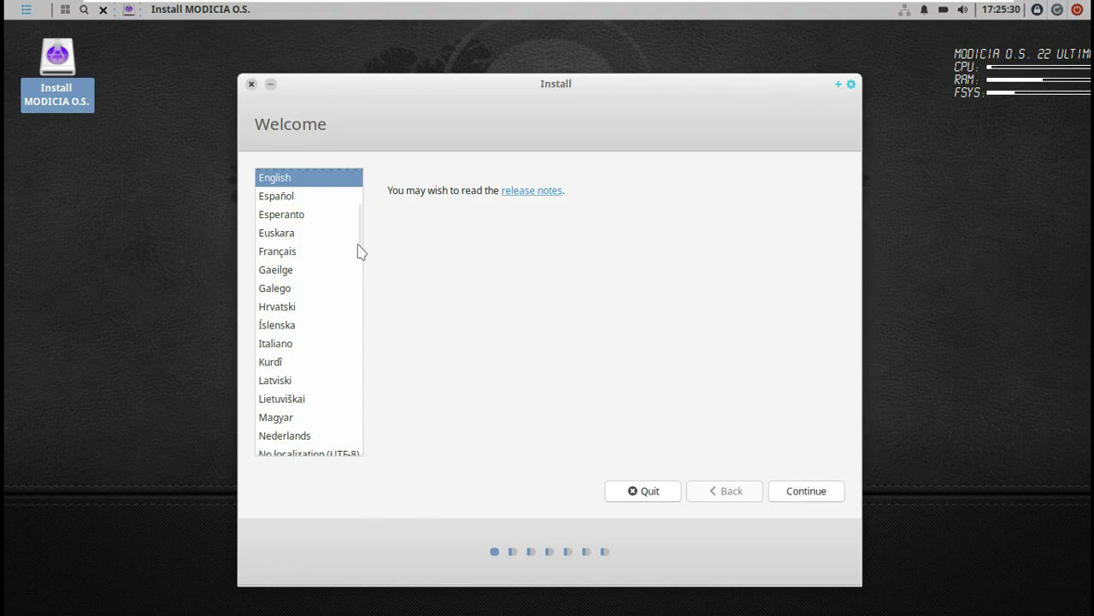
# Accept English and the English (US) keyboard layout, and enable third-party software installation.
pyautogui.scroll(4, 359, 247)
pyautogui.click(808, 492)
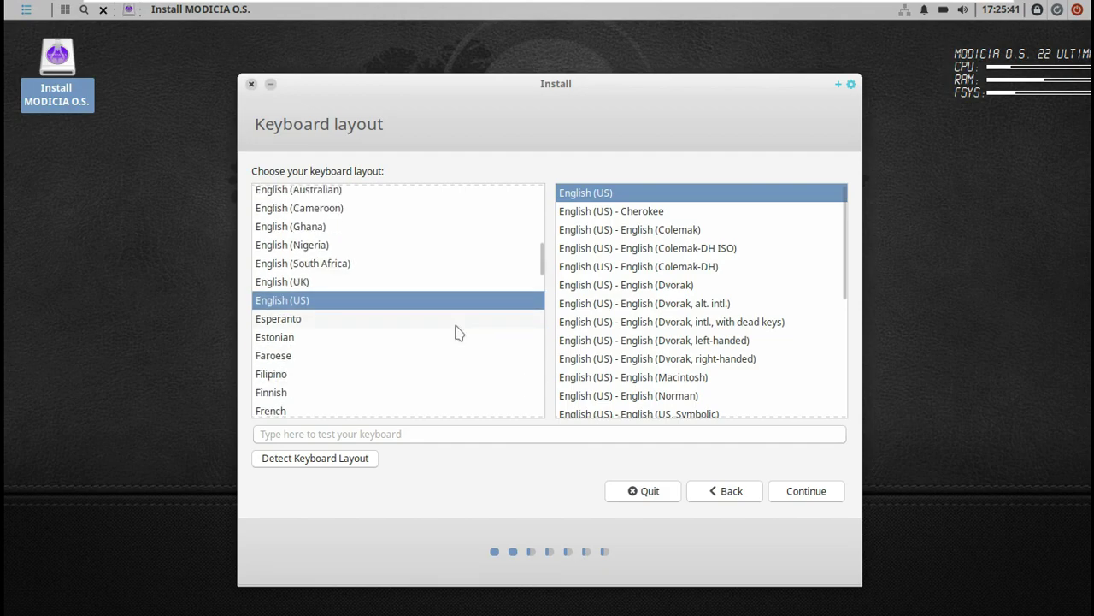
pyautogui.scroll(-5, 693, 284)
pyautogui.click(788, 498)
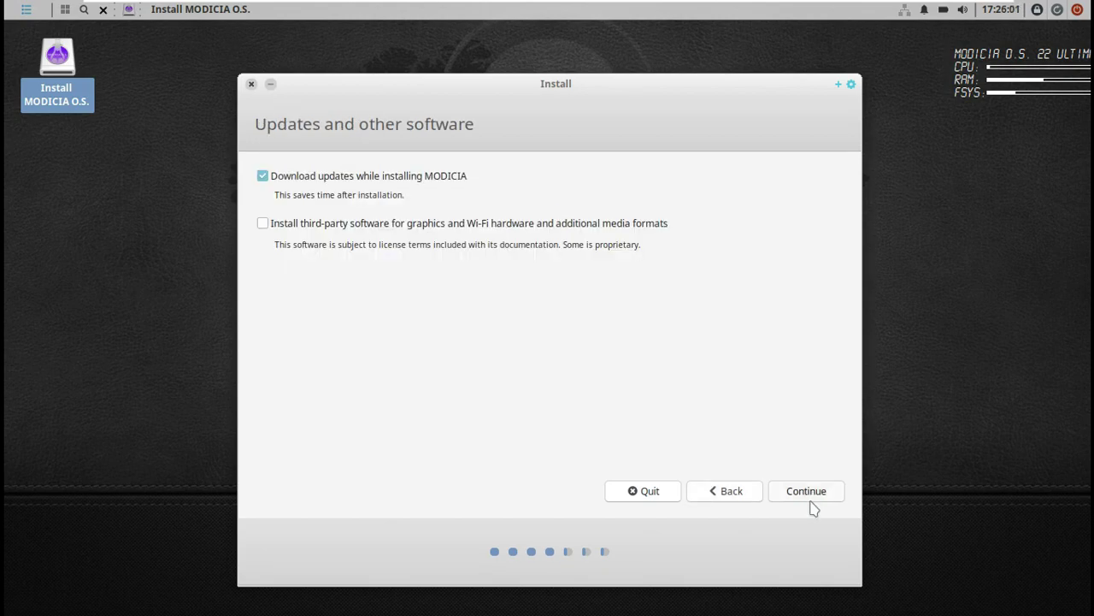
pyautogui.click(262, 224)
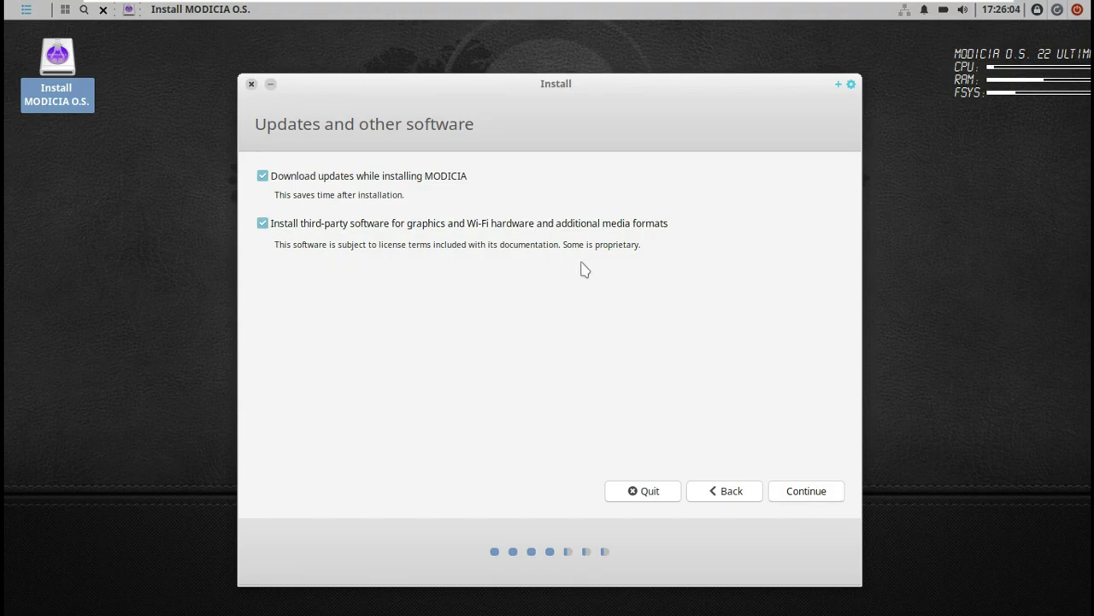
pyautogui.click(799, 496)
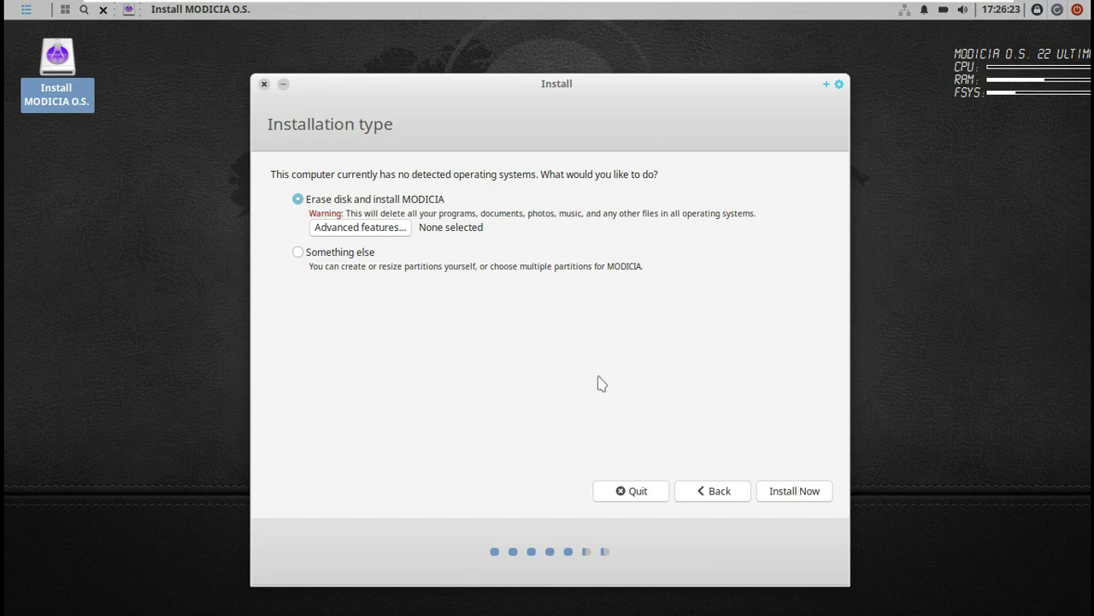
# Look at Advanced features and Something else, then install with Erase disk and confirm the changes.
pyautogui.click(401, 233)
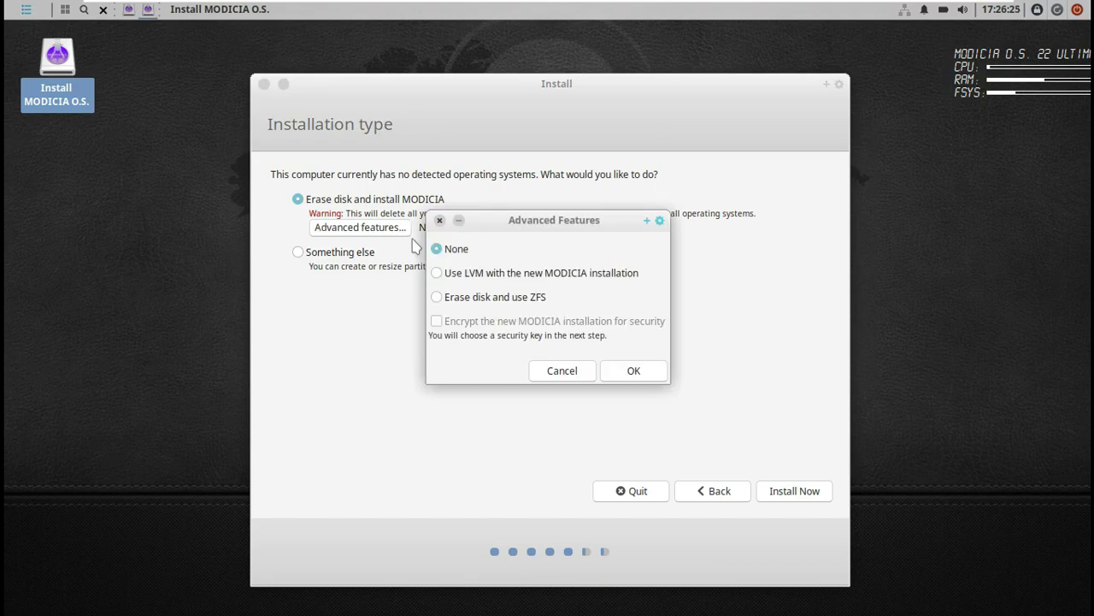
pyautogui.click(552, 376)
pyautogui.click(297, 252)
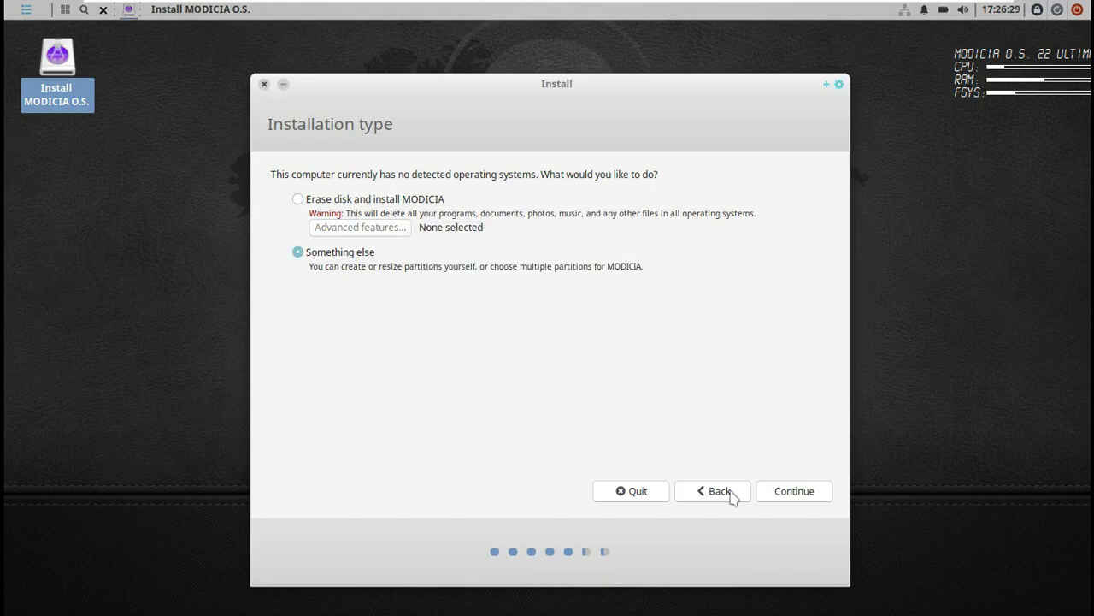
pyautogui.click(298, 199)
pyautogui.click(782, 486)
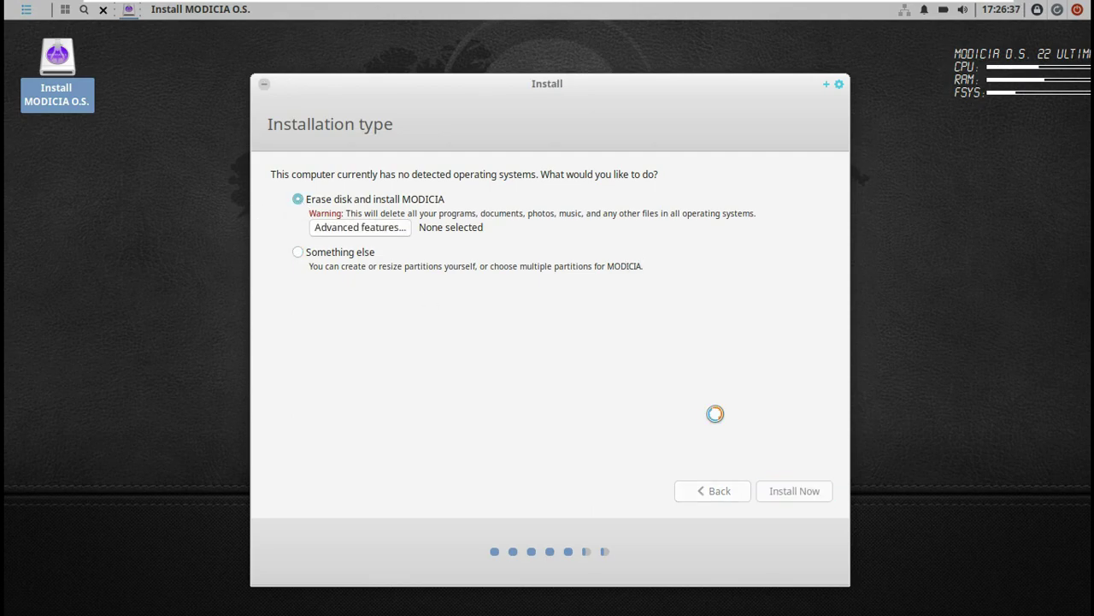
pyautogui.click(754, 431)
# Set the location to Los Angeles and continue.
pyautogui.click(325, 282)
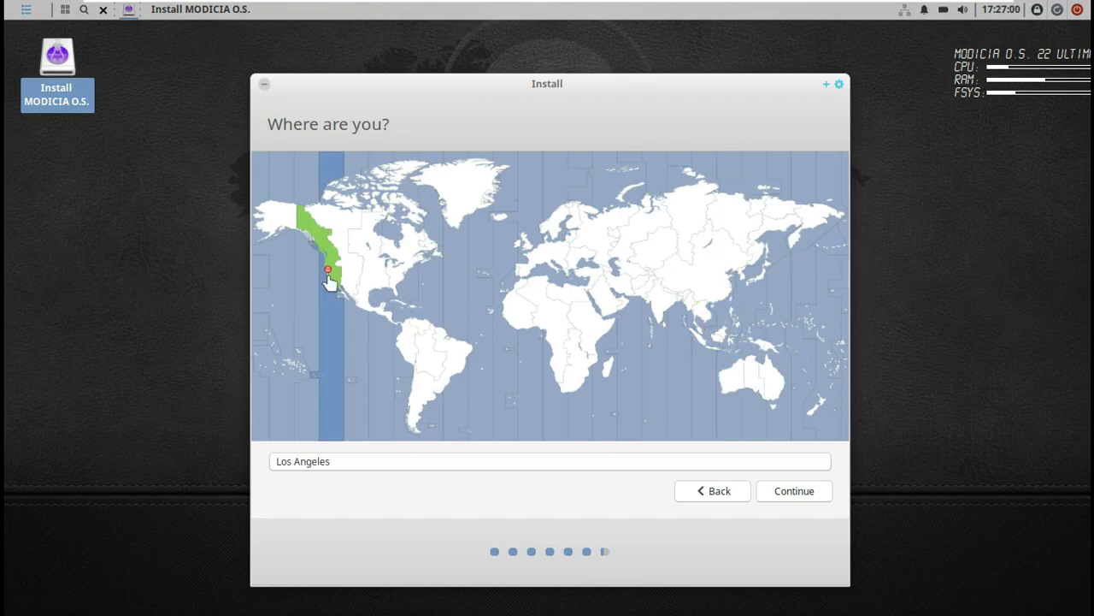
pyautogui.tripleClick(276, 455)
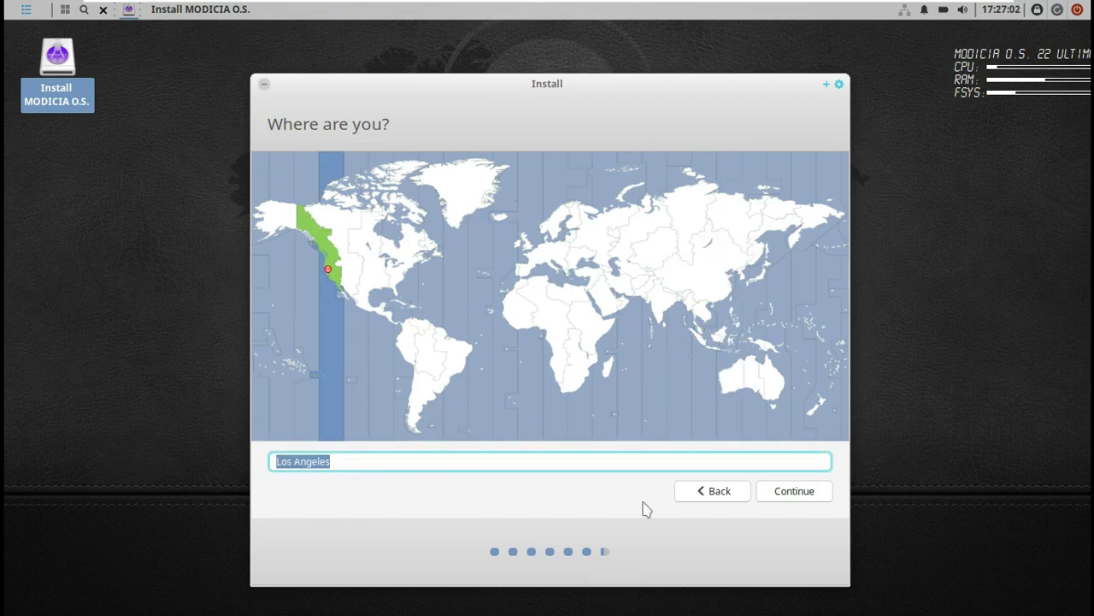
pyautogui.click(775, 492)
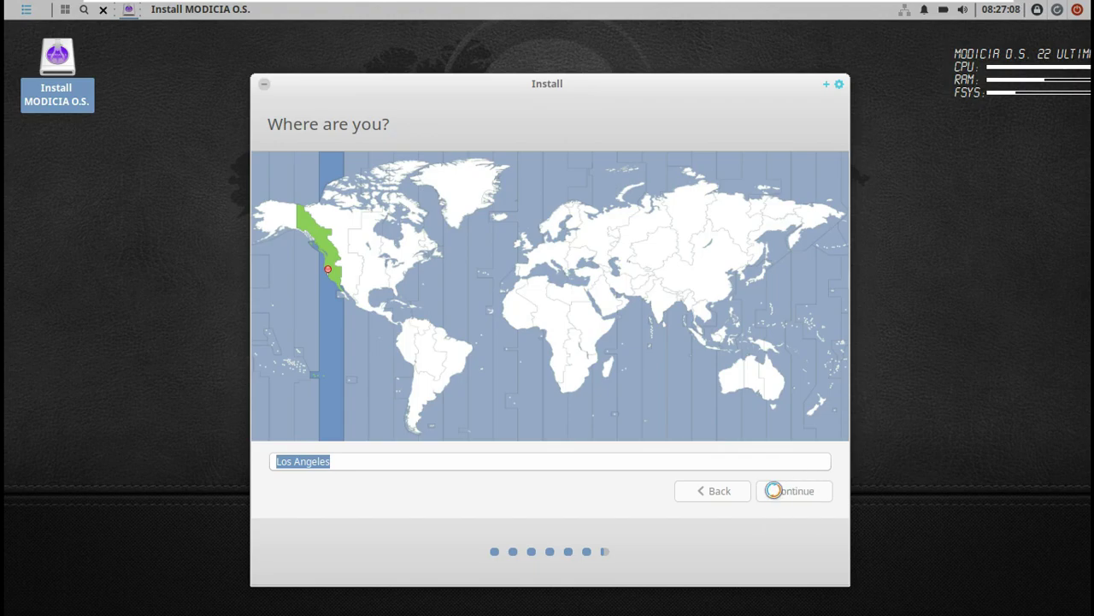
# Enter the user's name and remove the -virtual-machine suffix from the computer's name.
pyautogui.write('runboxing')
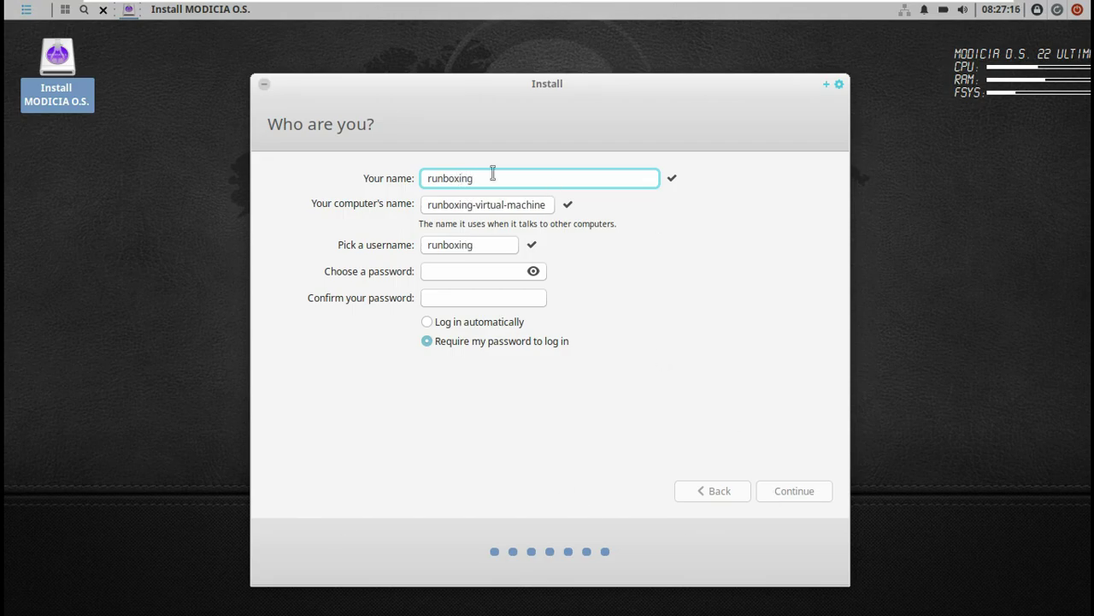
pyautogui.click(473, 205)
pyautogui.hotkey('shift', 'End')
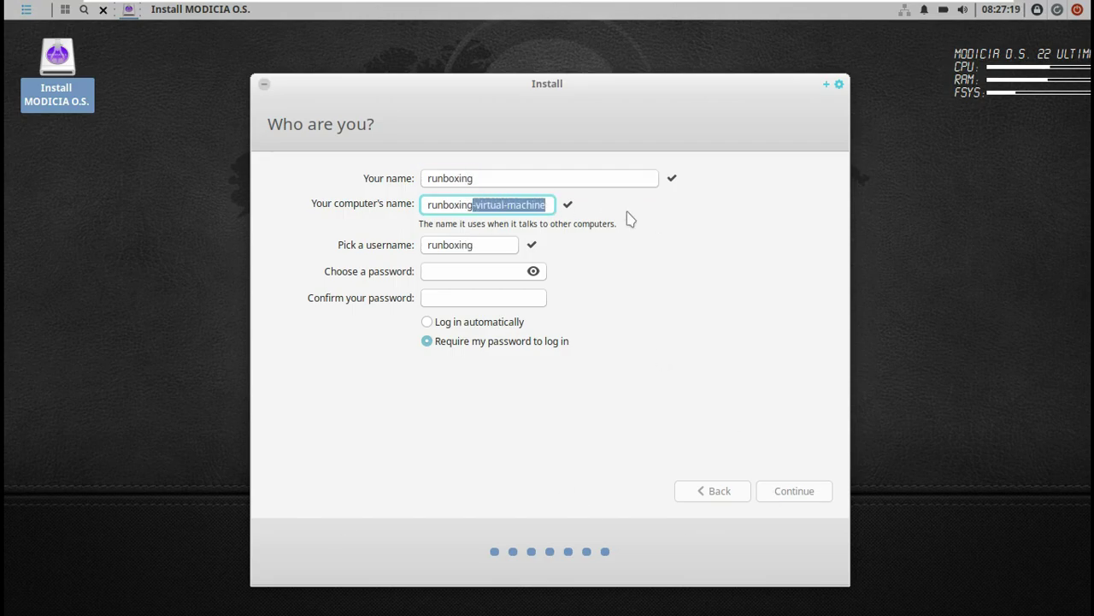
pyautogui.press('BackSpace')
# Enter the account password with characters shown, then fill in the confirmation field.
pyautogui.click(499, 270)
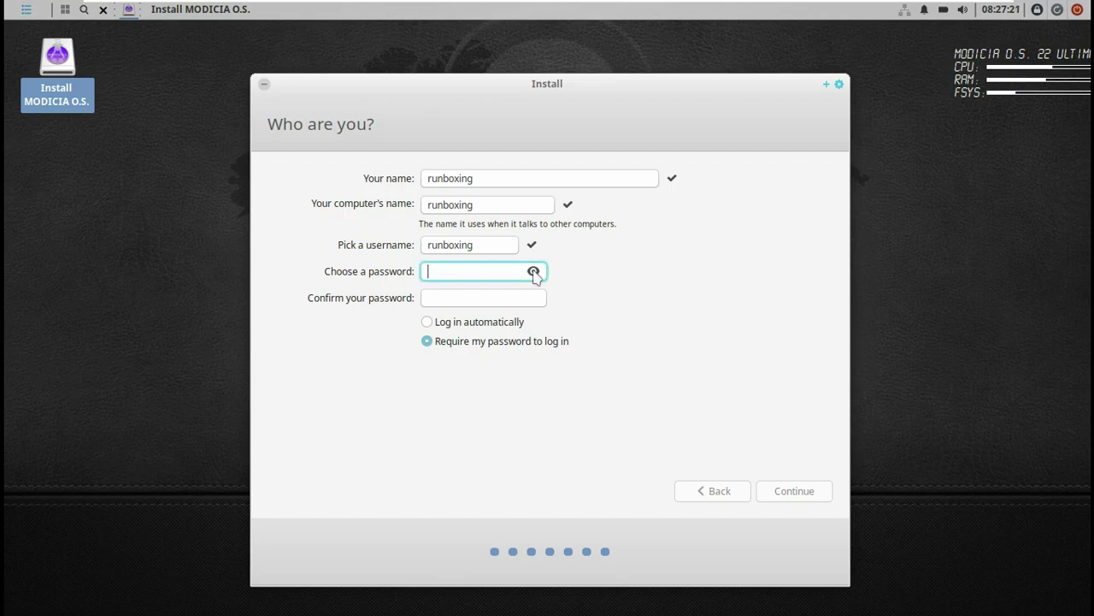
pyautogui.write('123')
pyautogui.press('Tab')
pyautogui.click(496, 270)
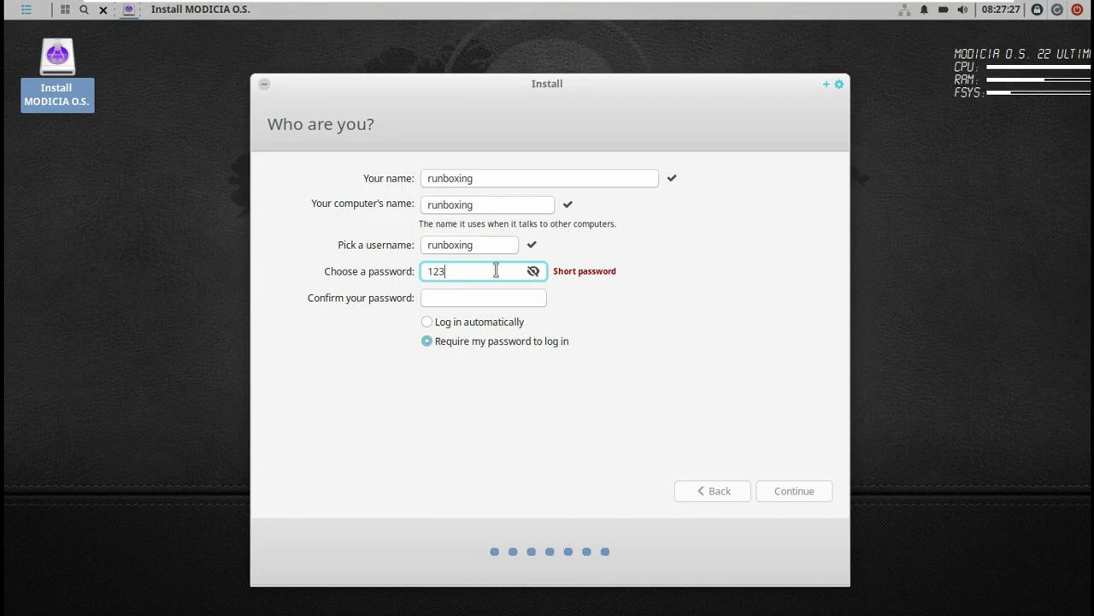
pyautogui.doubleClick(495, 270)
pyautogui.press('Tab')
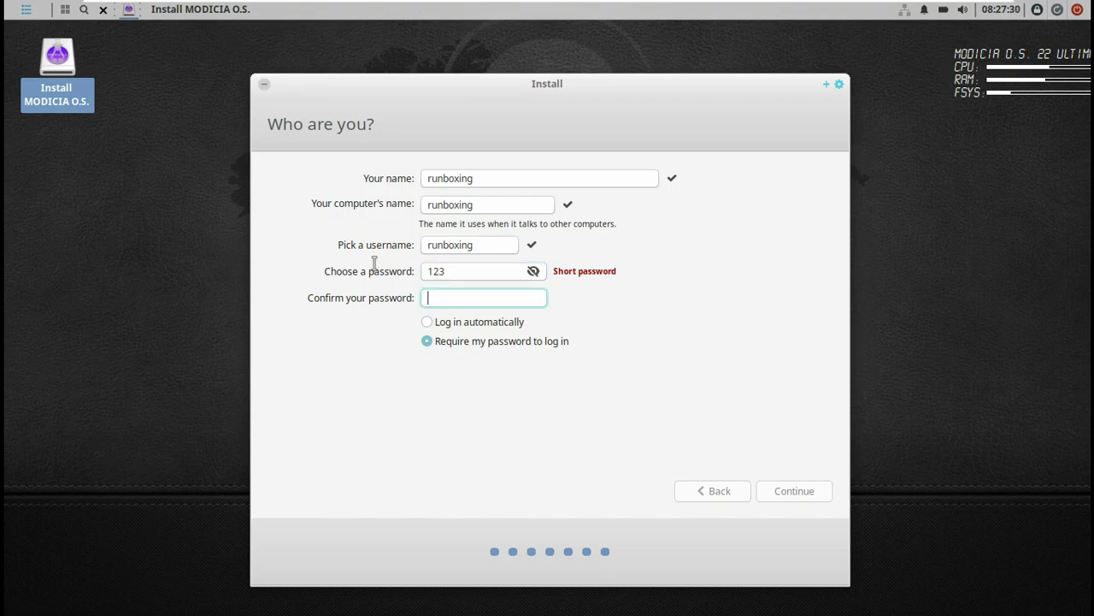
pyautogui.hotkey('shift', 'Tab')
pyautogui.write('1234')
pyautogui.click(465, 297)
pyautogui.write('12345')
# Choose automatic login, continue the installation, and expand the detailed log.
pyautogui.click(479, 321)
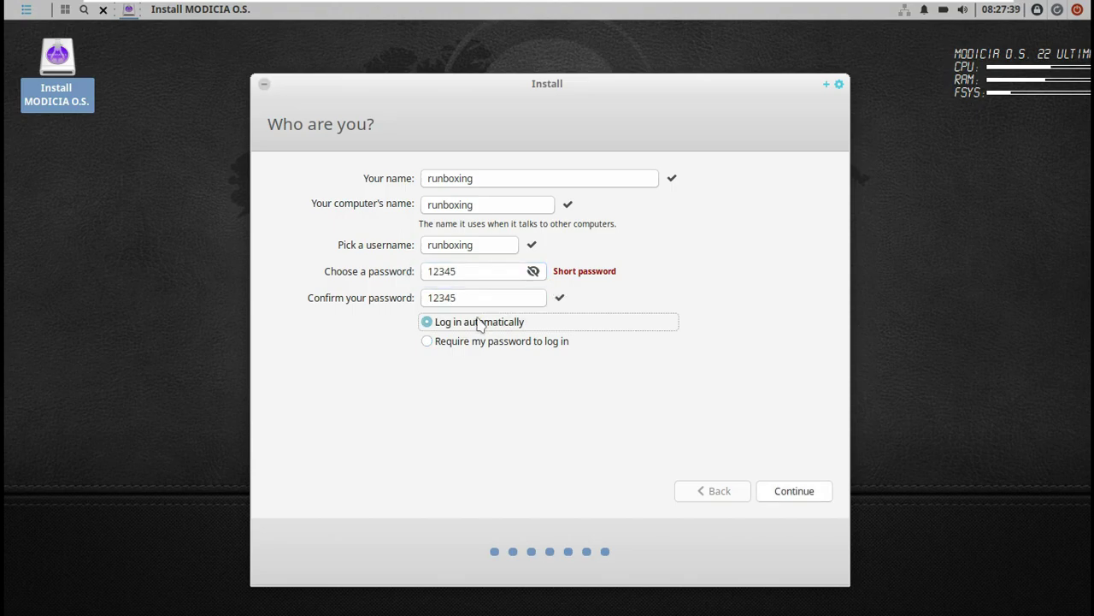
pyautogui.click(782, 487)
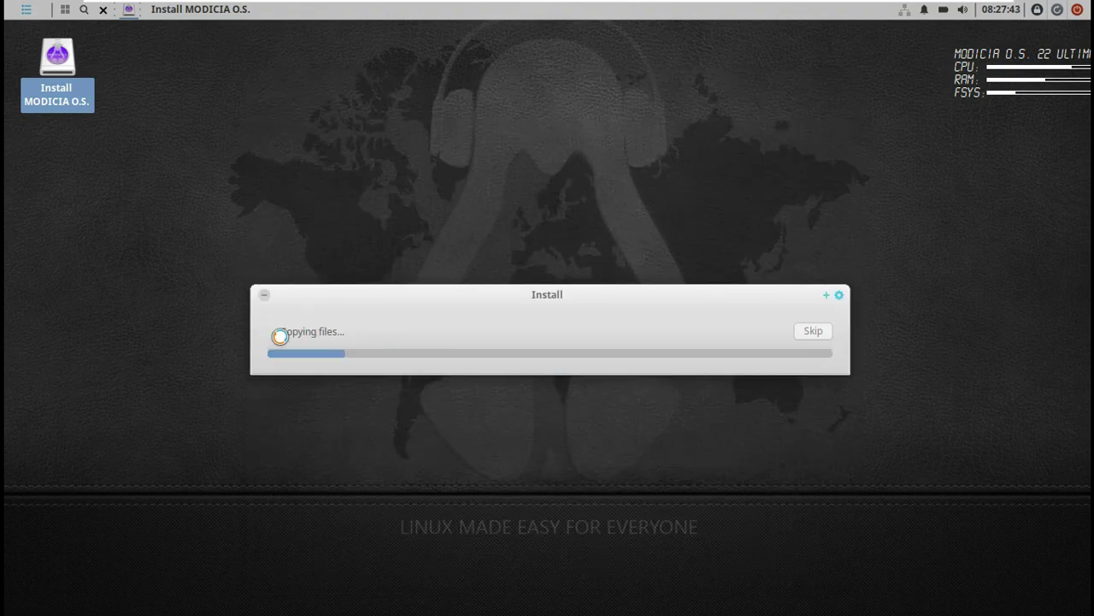
pyautogui.click(278, 335)
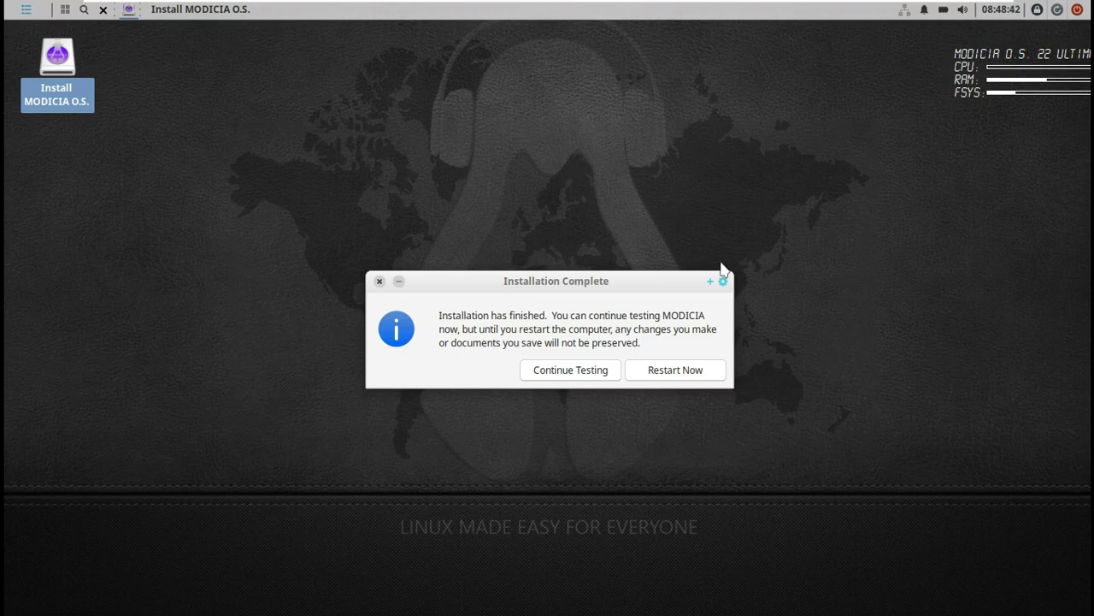
# Restart into the newly installed MODICIA O.S. system after Installation Complete.
pyautogui.click(697, 378)
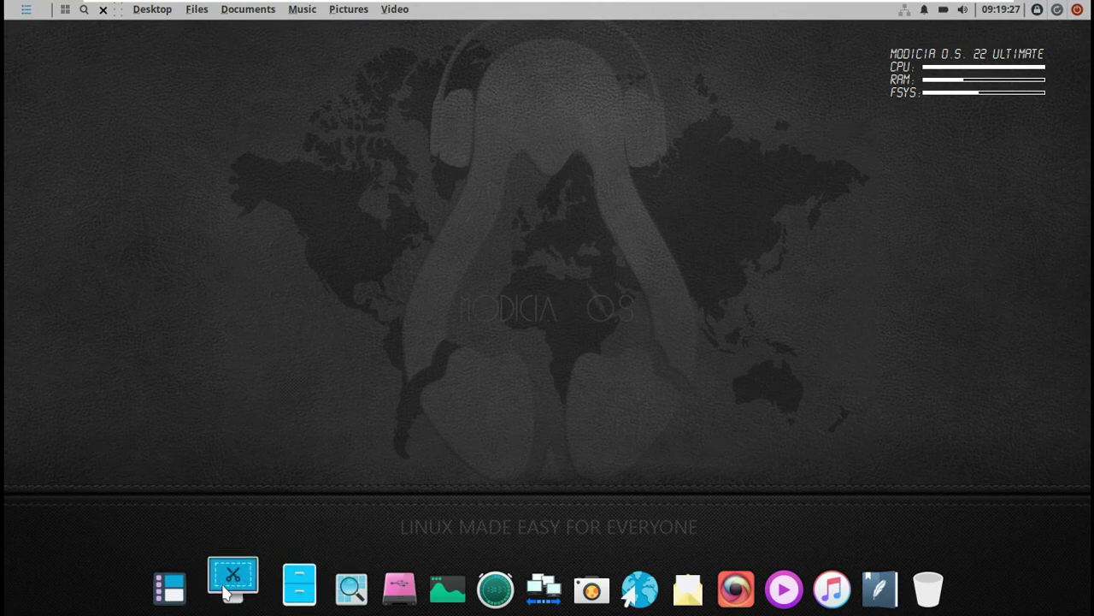
# Launch System Monitor from the dock, maximize it, and view its About information.
pyautogui.click(438, 588)
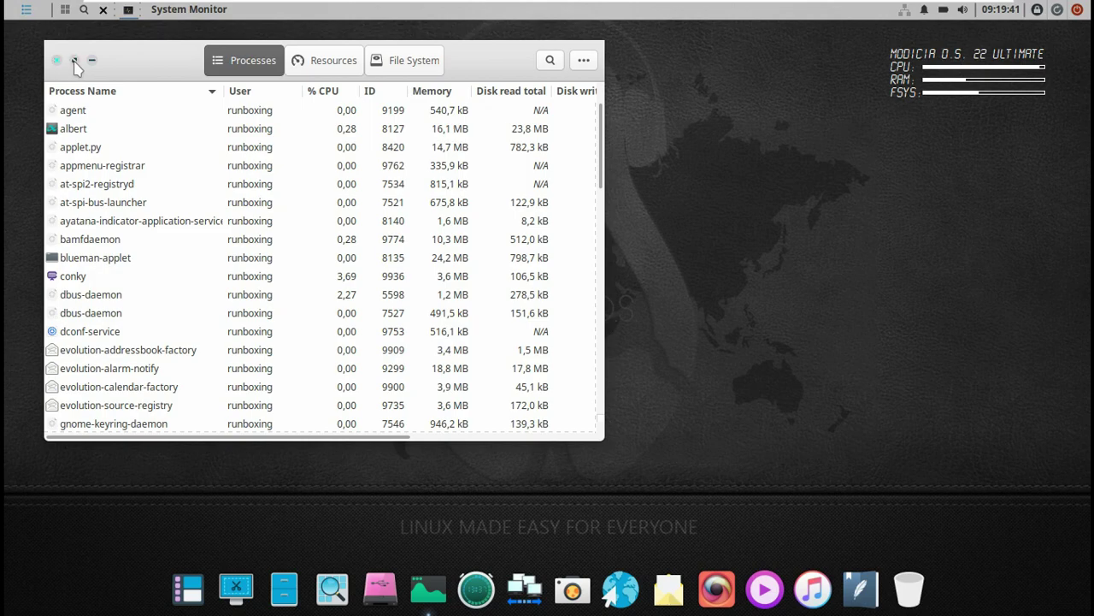
pyautogui.hotkey('alt', 'F10')
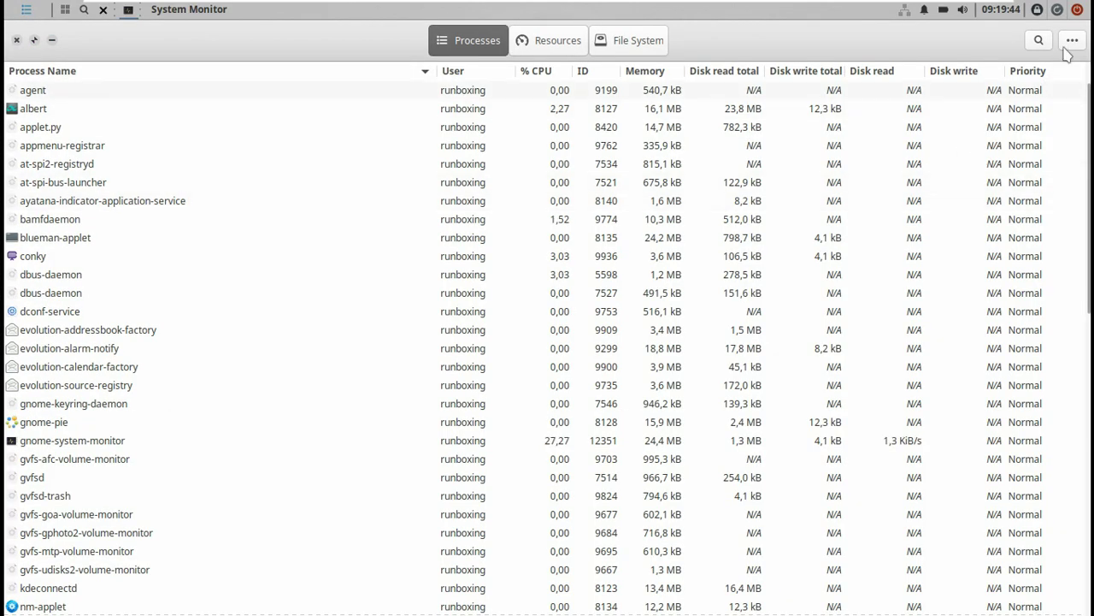
pyautogui.click(1072, 42)
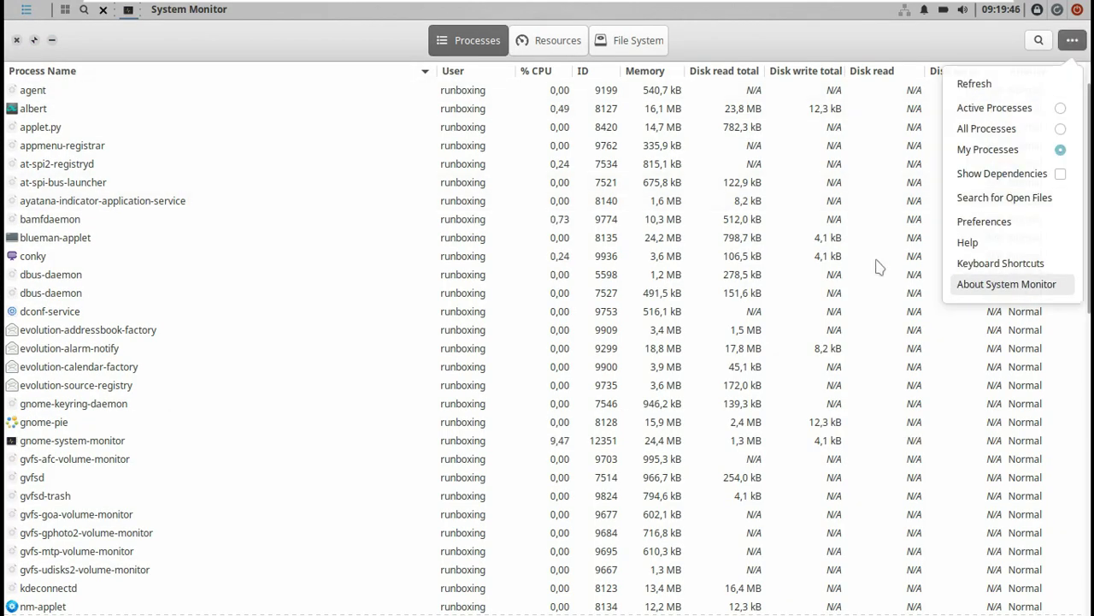
pyautogui.press('Return')
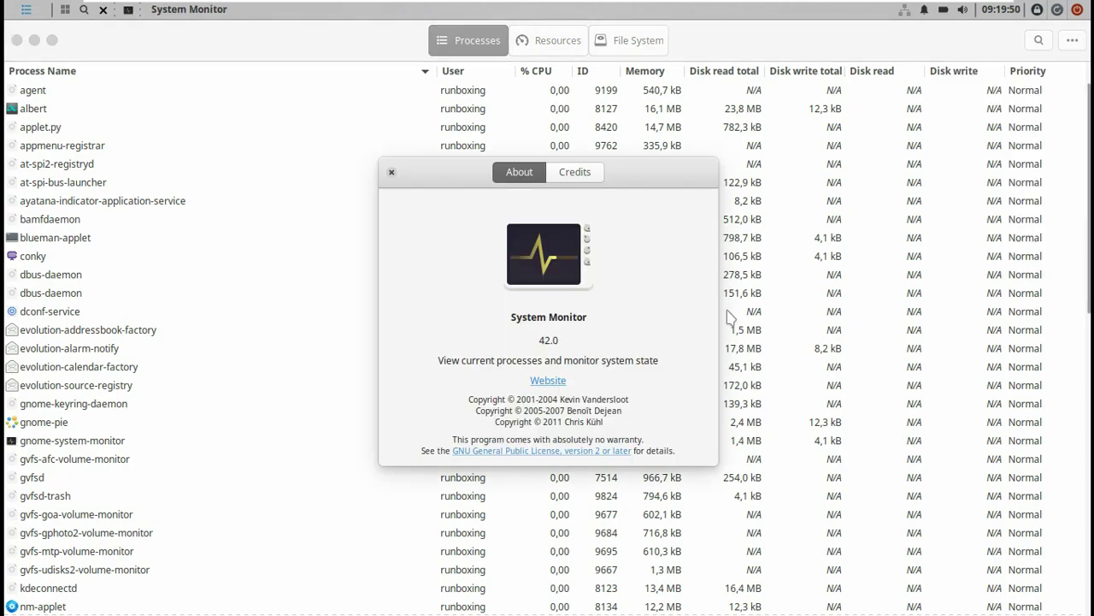
pyautogui.click(392, 173)
# On the Resources tab, change the CPU2 graph colour to cyan.
pyautogui.click(521, 41)
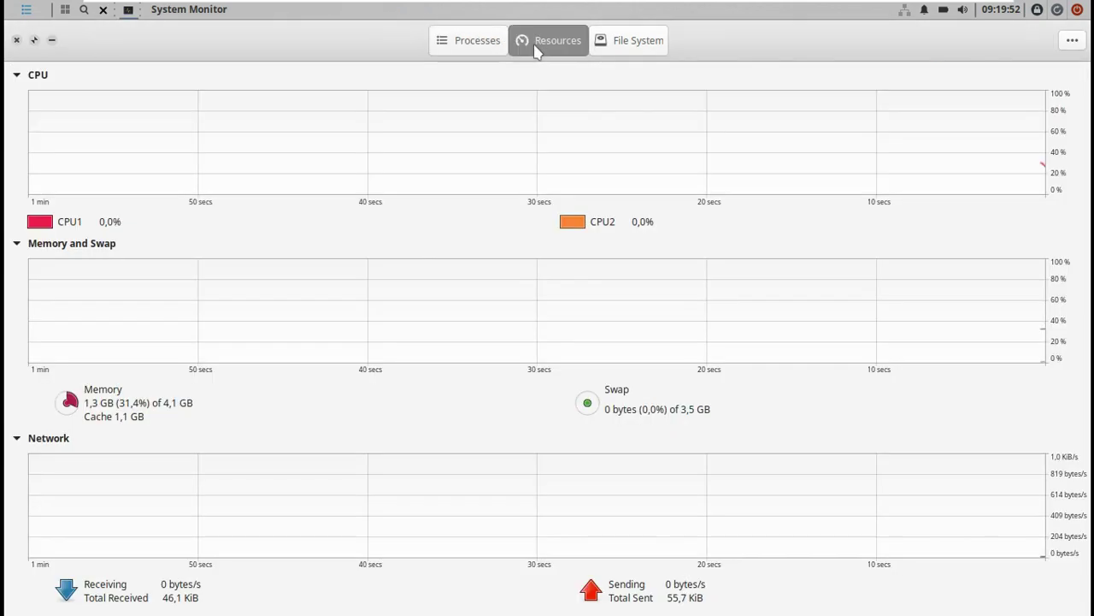
pyautogui.click(574, 222)
pyautogui.click(423, 297)
pyautogui.click(633, 411)
pyautogui.click(713, 205)
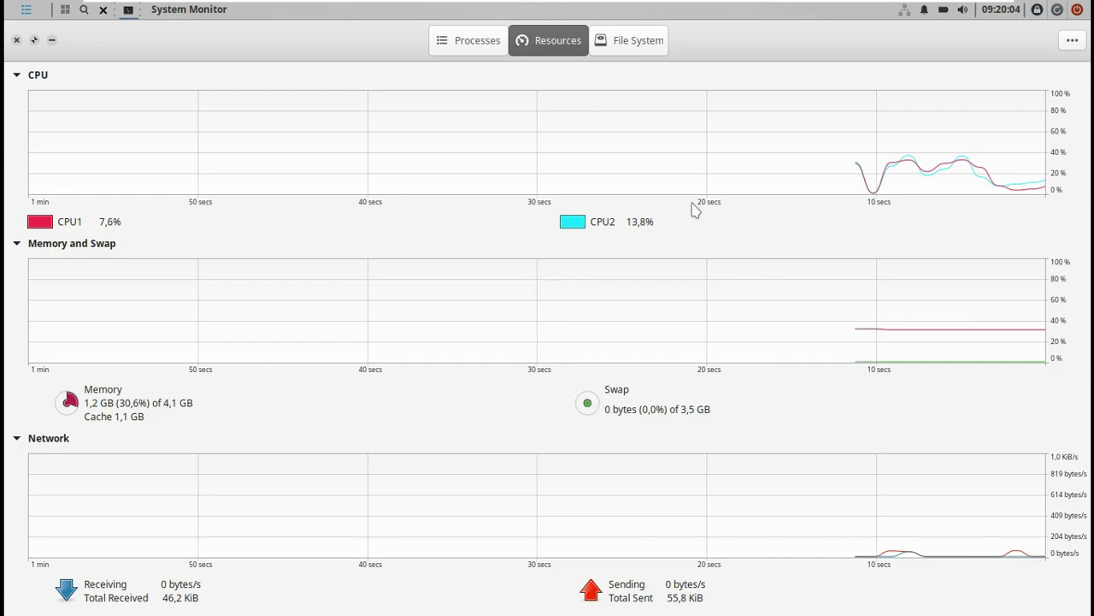
# Review the File Systems tab, About info, Resources and Processes, then close System Monitor.
pyautogui.click(614, 47)
pyautogui.click(1071, 41)
pyautogui.click(1017, 174)
pyautogui.click(392, 173)
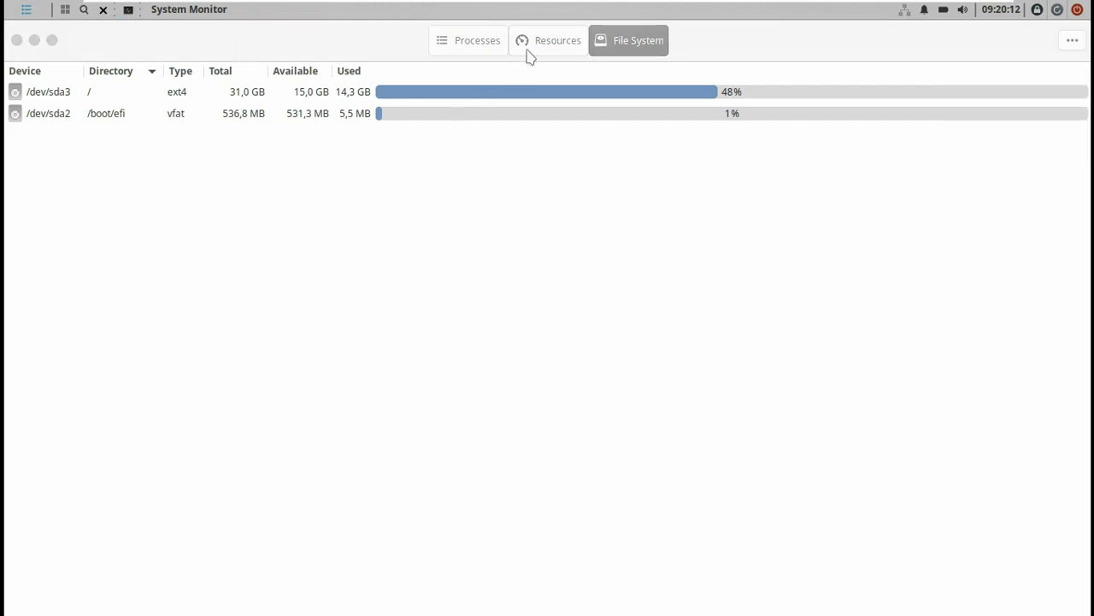
pyautogui.click(520, 44)
pyautogui.click(472, 44)
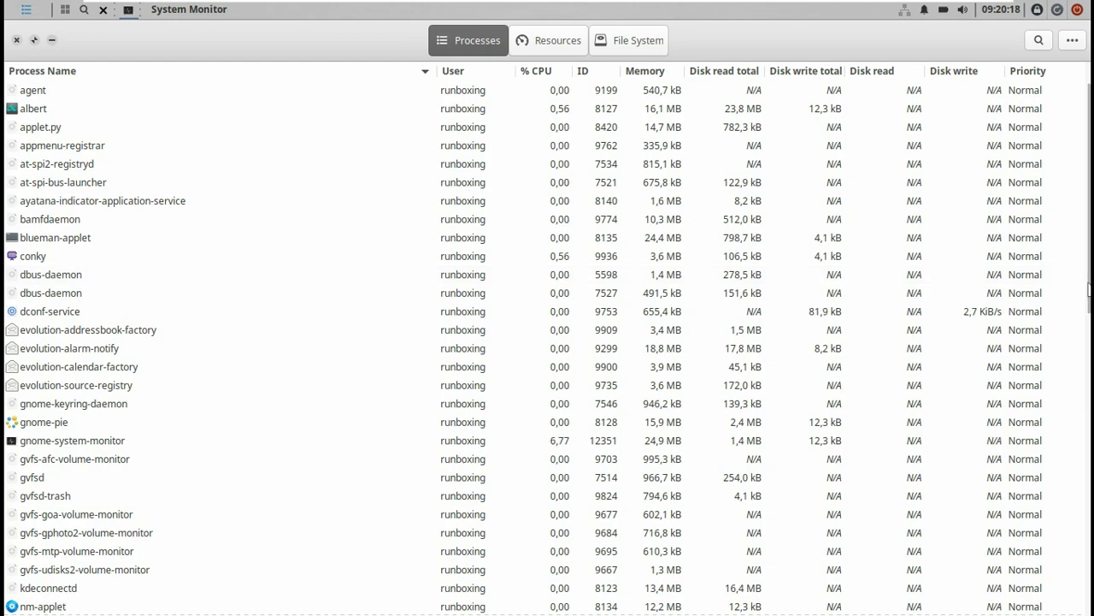
pyautogui.moveTo(1089, 198); pyautogui.dragTo(1009, 176)
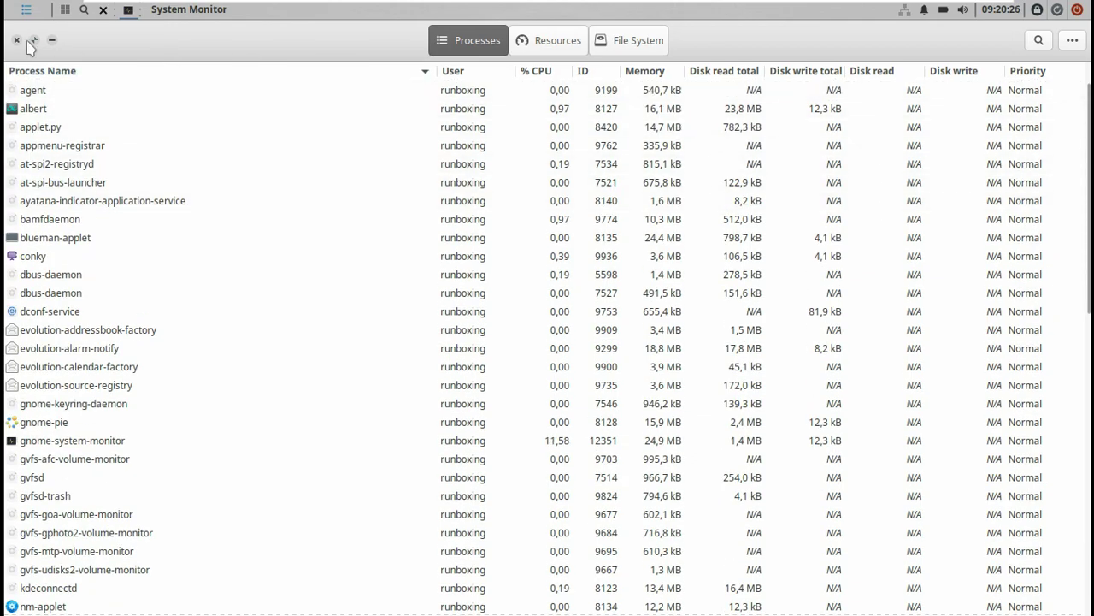
pyautogui.click(17, 40)
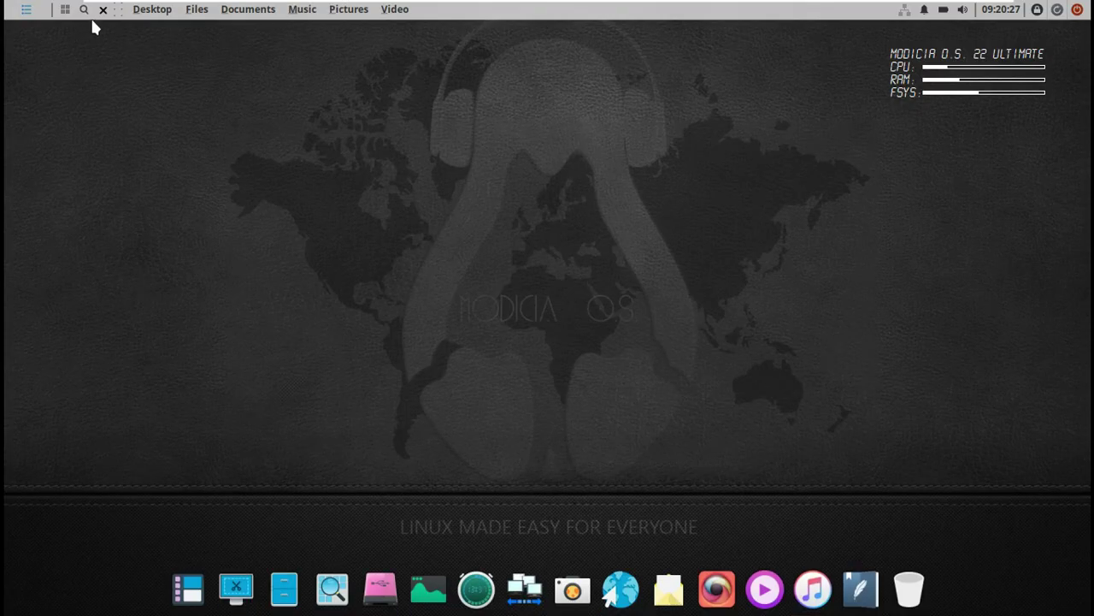
# Open Appearance from the desktop menu's System Settings and apply the Greybird style.
pyautogui.click(152, 21)
pyautogui.click(191, 50)
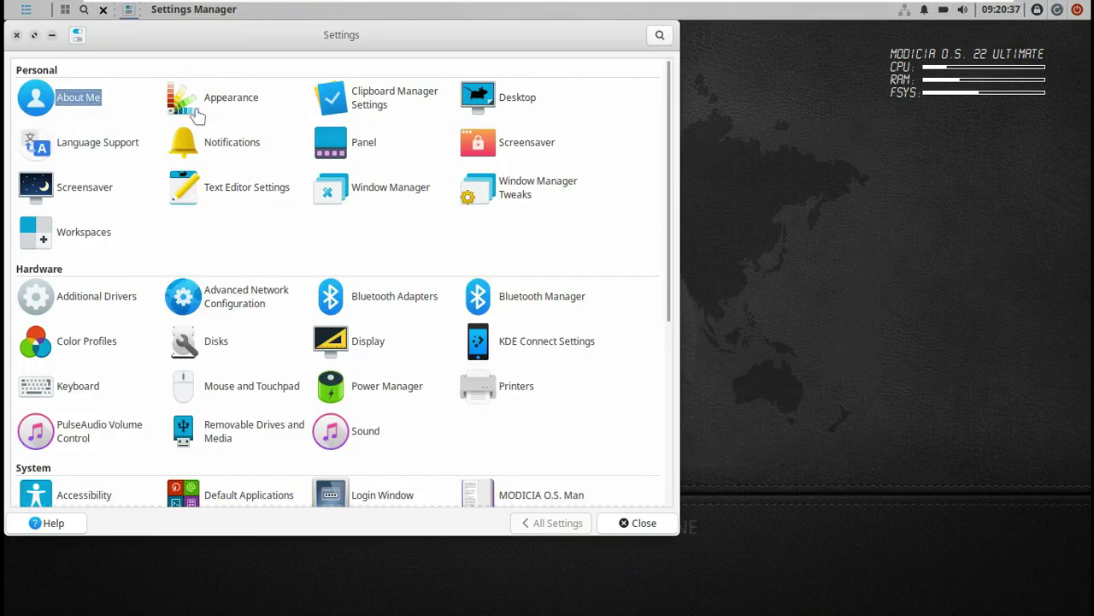
pyautogui.click(193, 111)
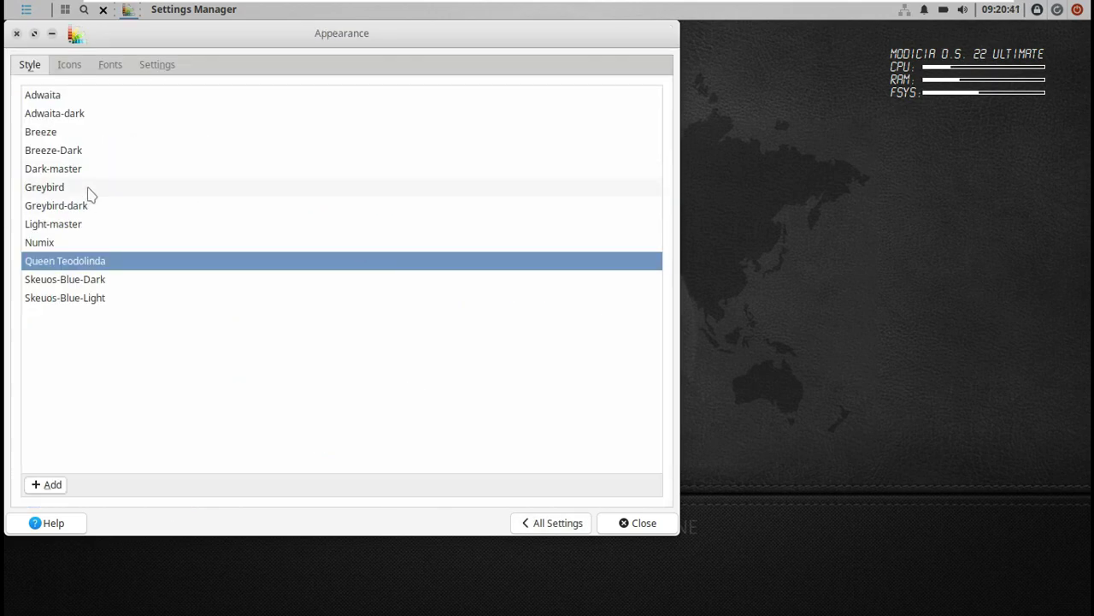
pyautogui.click(89, 188)
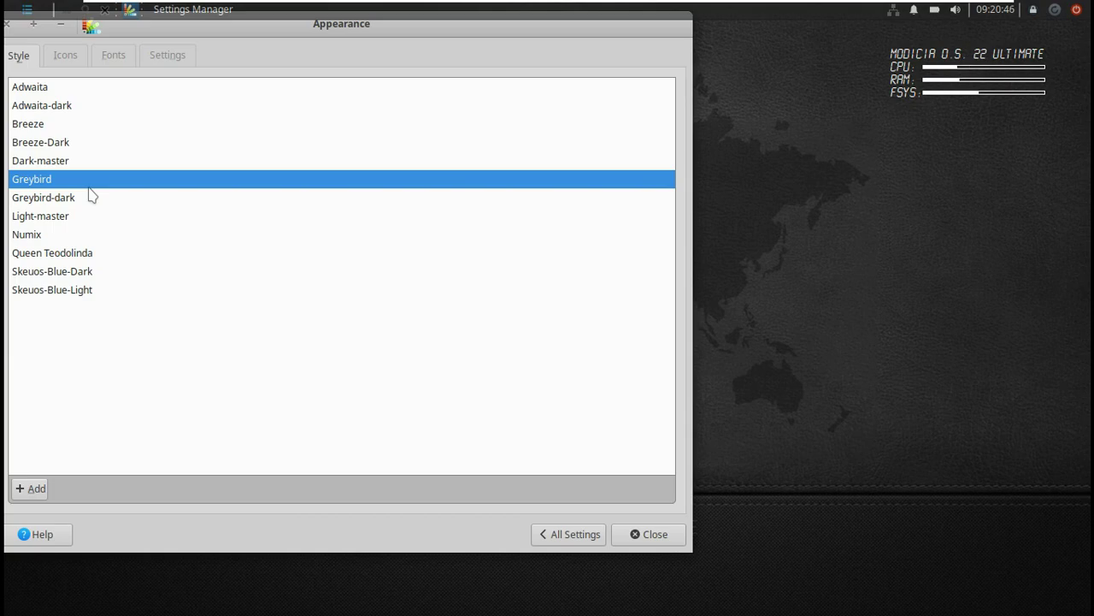
# Browse the Icons, Fonts and Settings tabs, then close the Appearance dialog.
pyautogui.click(85, 56)
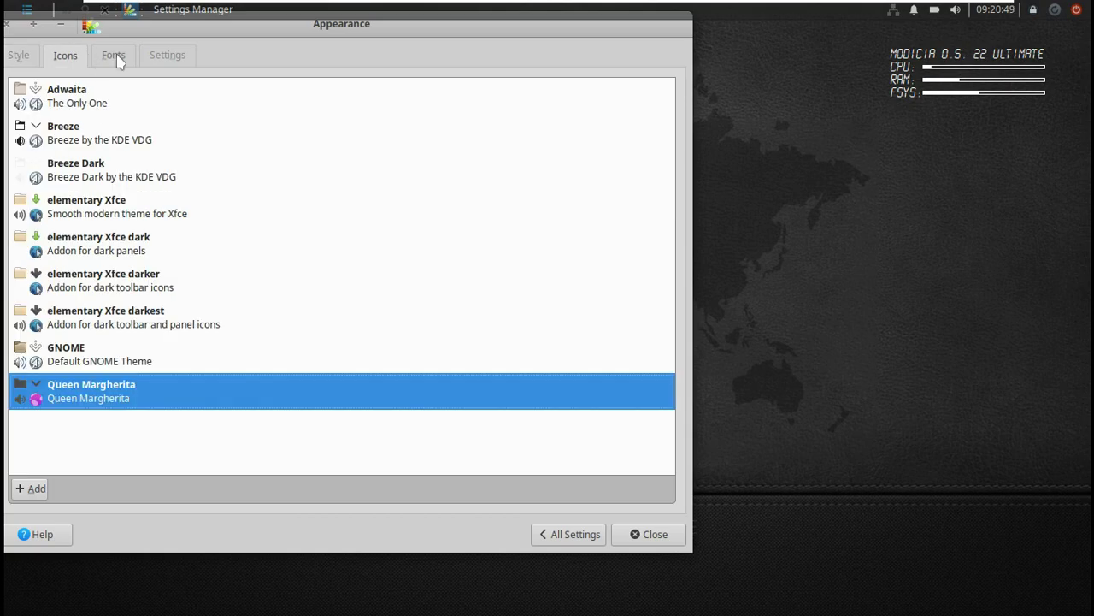
pyautogui.click(118, 58)
pyautogui.click(175, 64)
pyautogui.moveTo(54, 34); pyautogui.dragTo(145, 89)
pyautogui.click(140, 89)
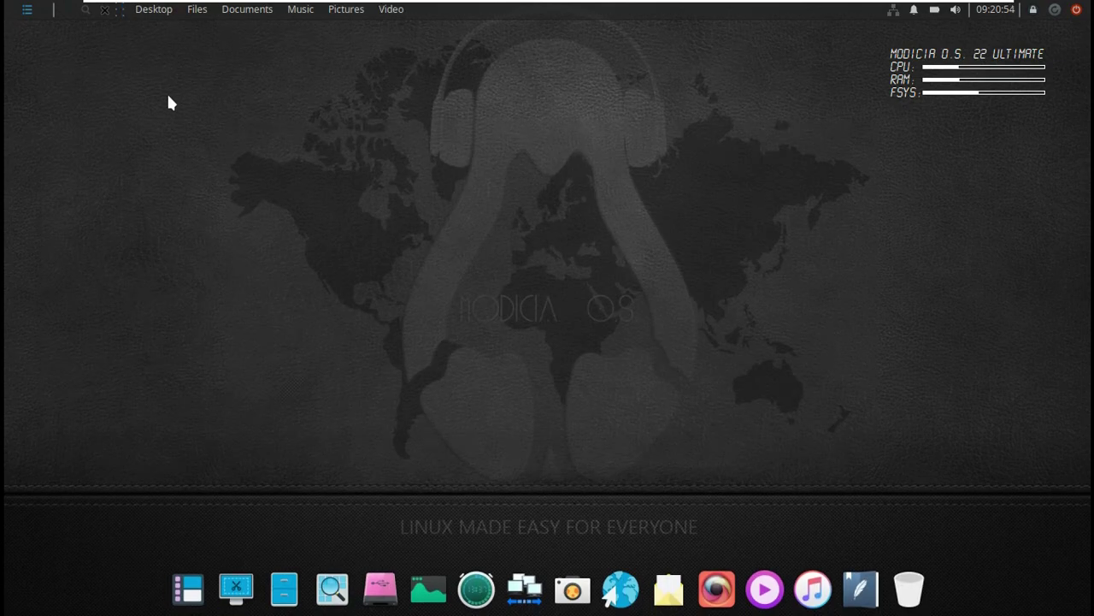
pyautogui.click(284, 584)
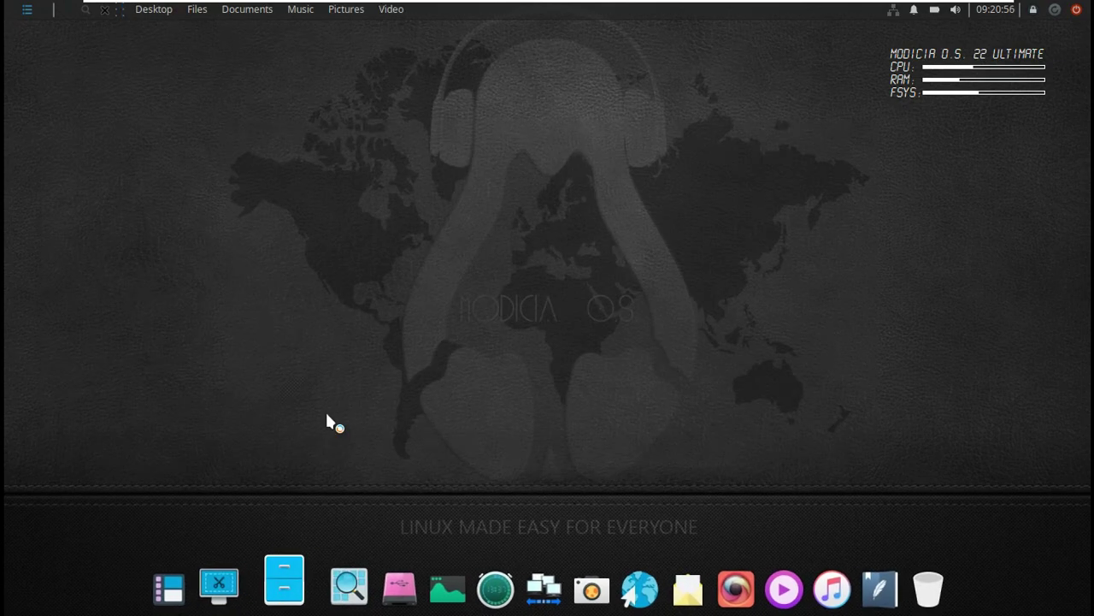
pyautogui.moveTo(398, 36); pyautogui.dragTo(558, 84)
pyautogui.click(178, 75)
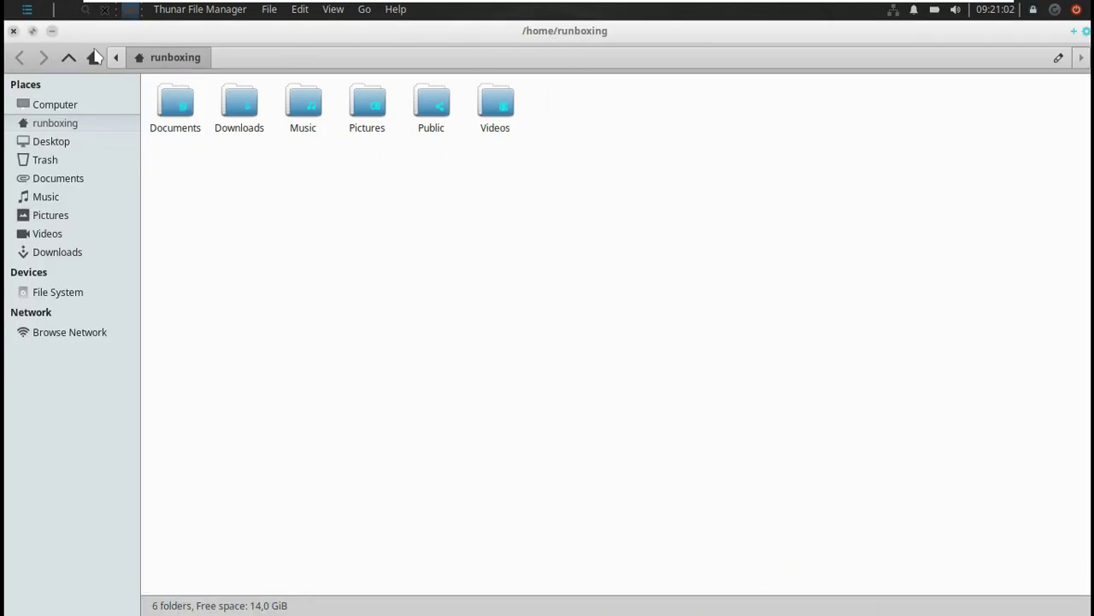
pyautogui.click(393, 10)
pyautogui.click(400, 50)
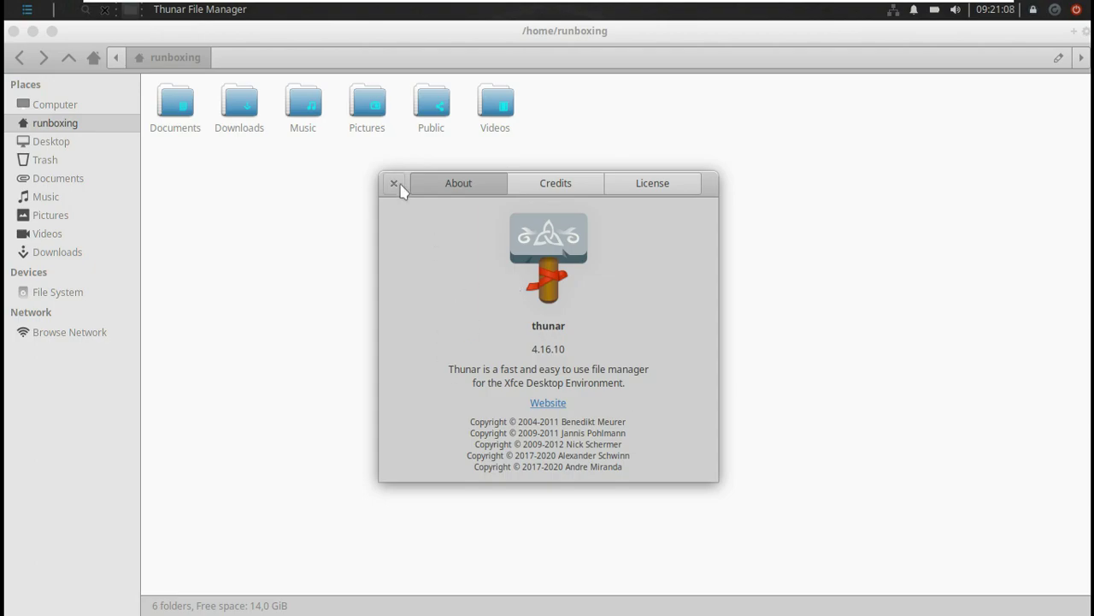
pyautogui.click(398, 183)
pyautogui.click(13, 30)
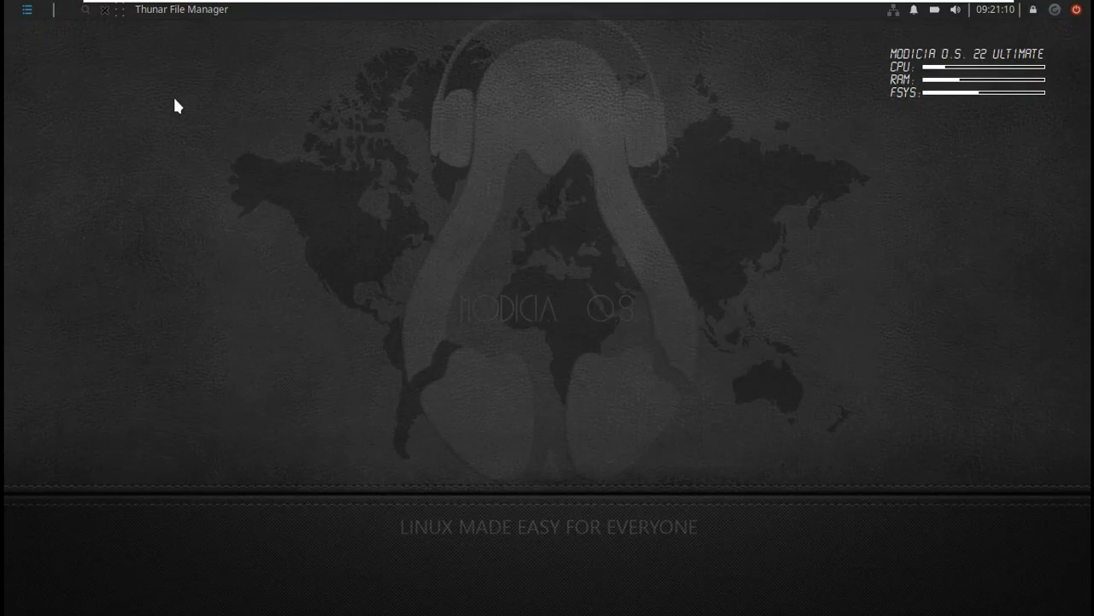
# Open Whisker Menu, show All applications, and enlarge the menu.
pyautogui.click(36, 13)
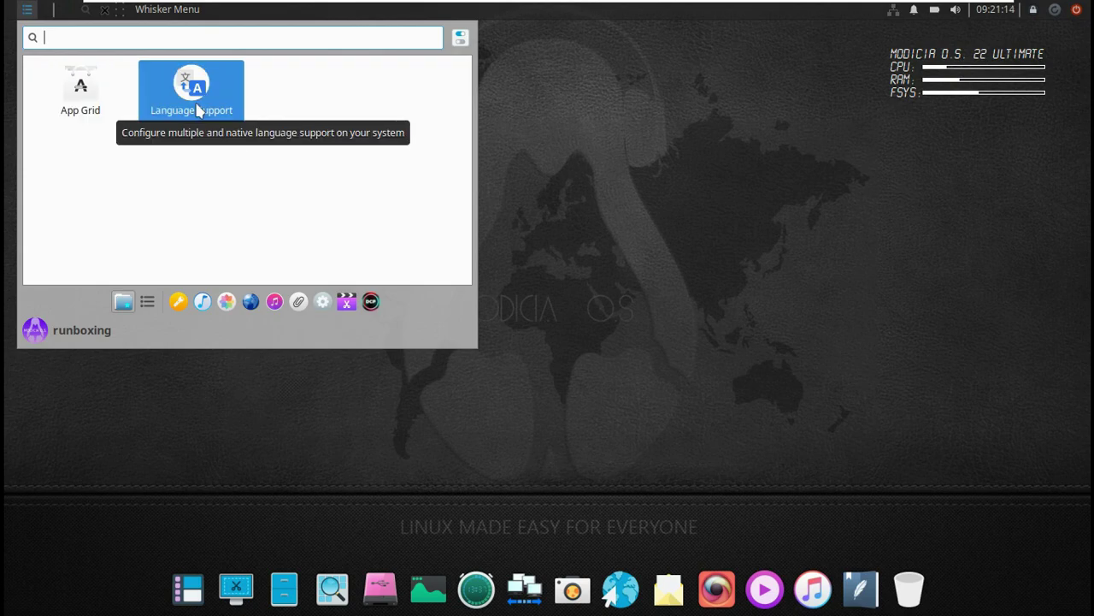
pyautogui.click(149, 300)
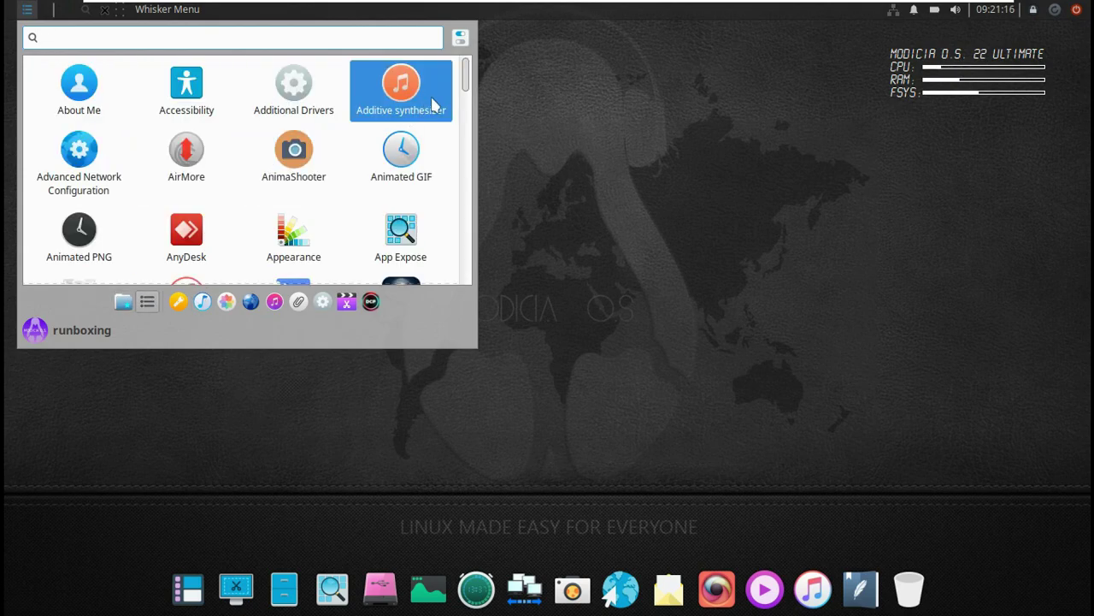
pyautogui.moveTo(476, 345); pyautogui.dragTo(743, 505)
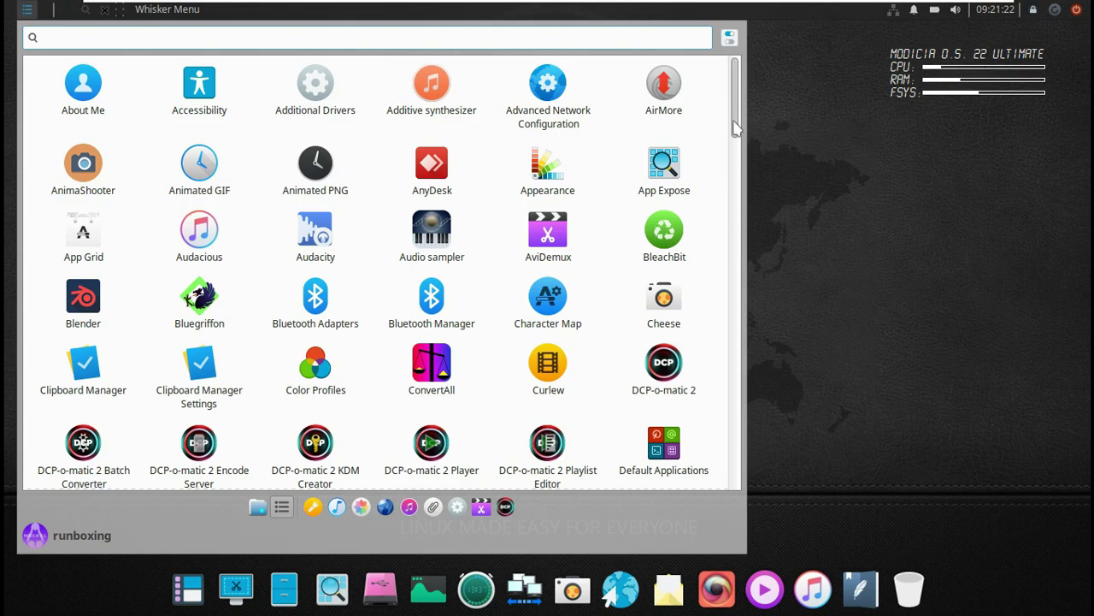
pyautogui.moveTo(733, 126); pyautogui.dragTo(740, 483)
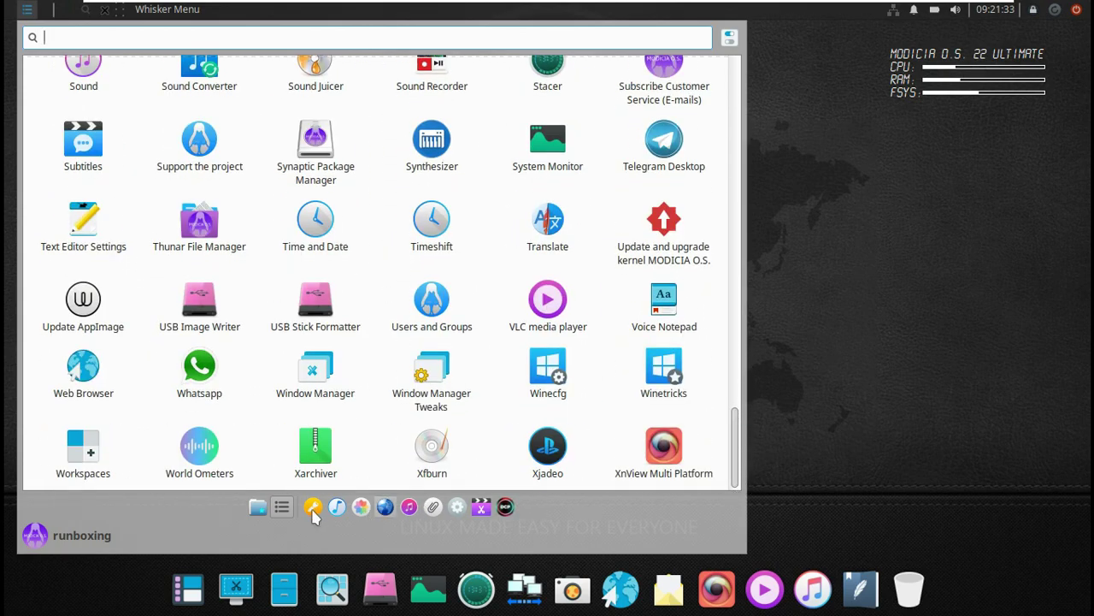
# Browse Accessories through Video DCP categories, search 'terminal', then close the menu.
pyautogui.click(313, 509)
pyautogui.click(337, 509)
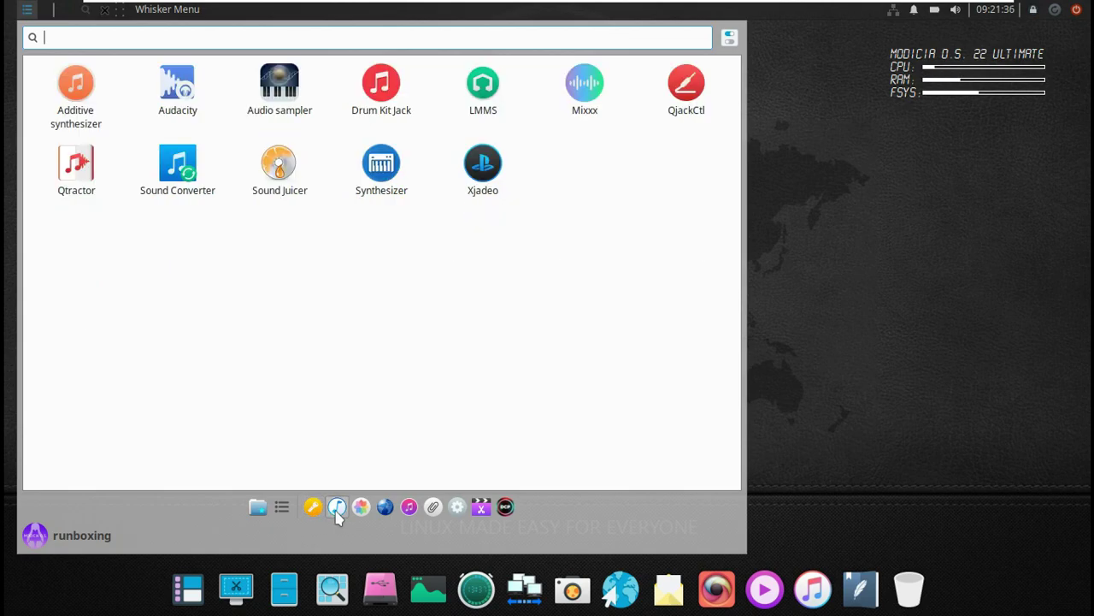
pyautogui.click(359, 510)
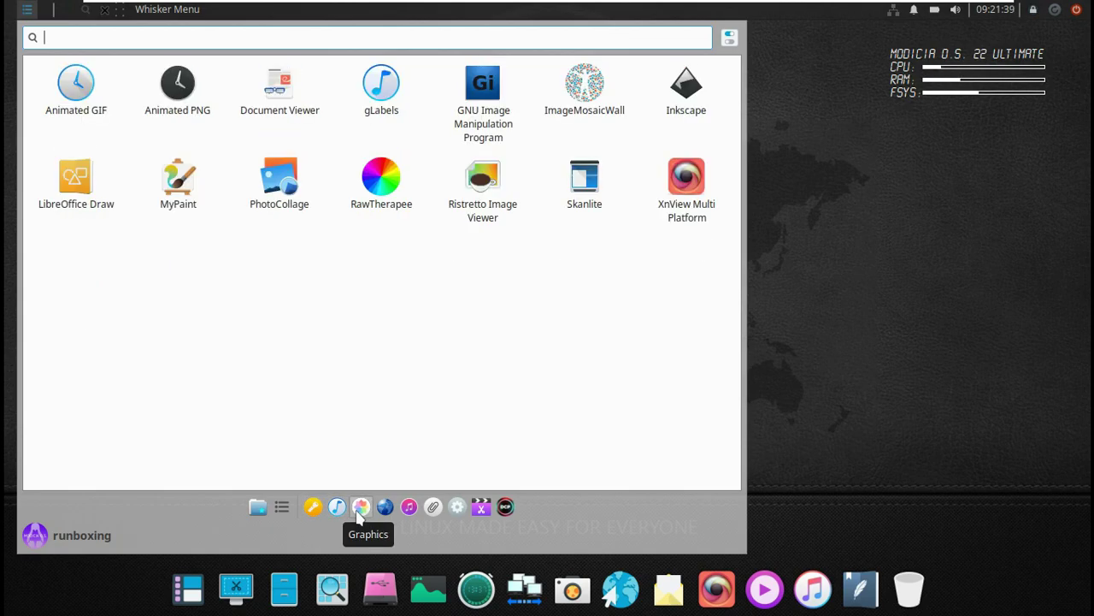
pyautogui.click(387, 509)
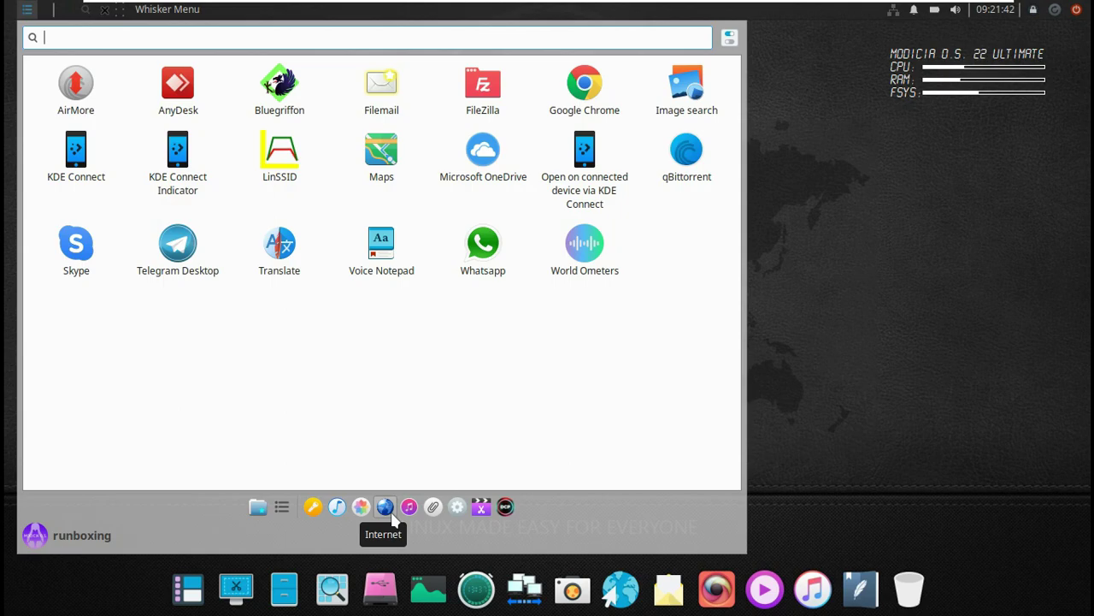
pyautogui.click(410, 509)
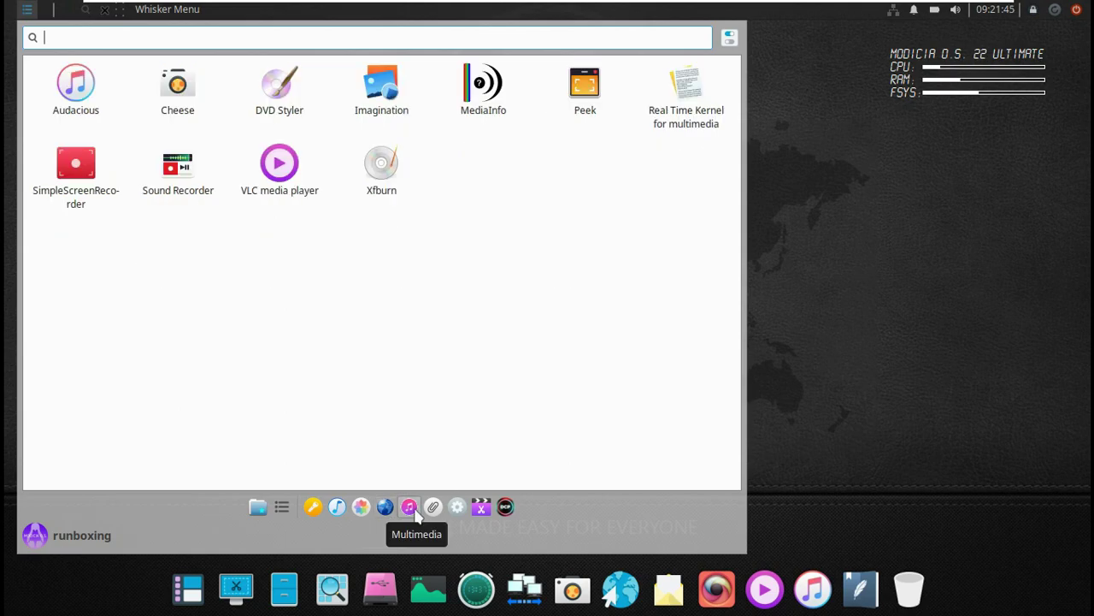
pyautogui.click(432, 509)
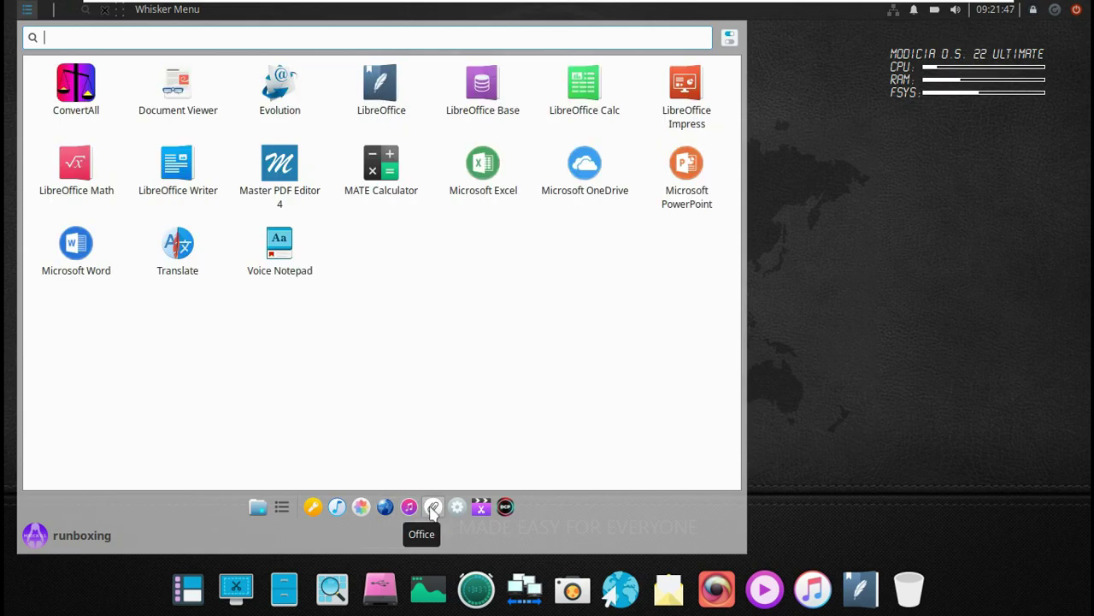
pyautogui.click(456, 507)
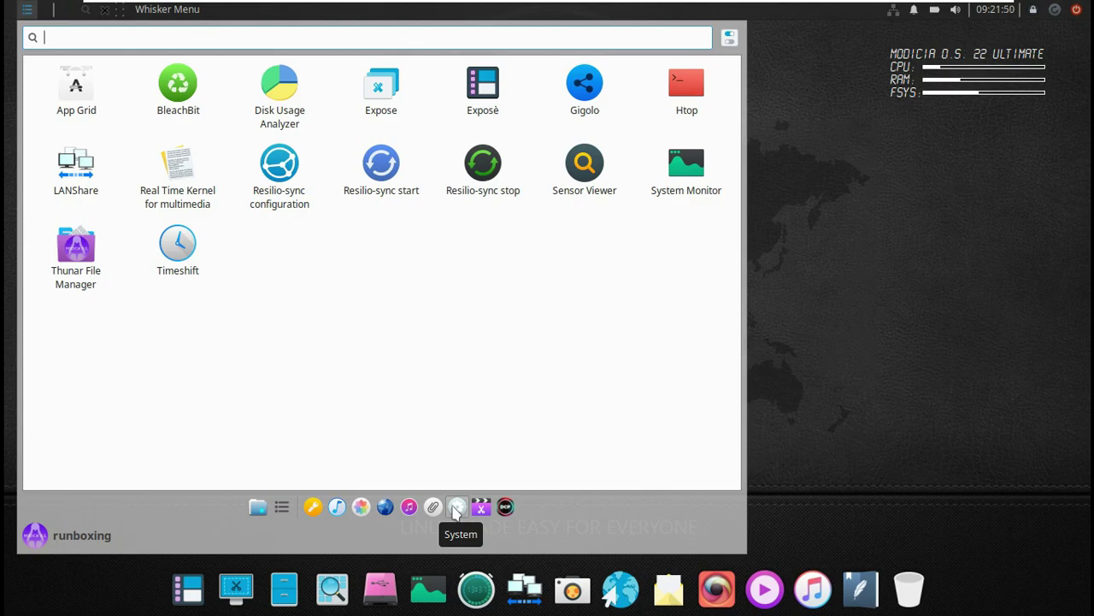
pyautogui.click(479, 507)
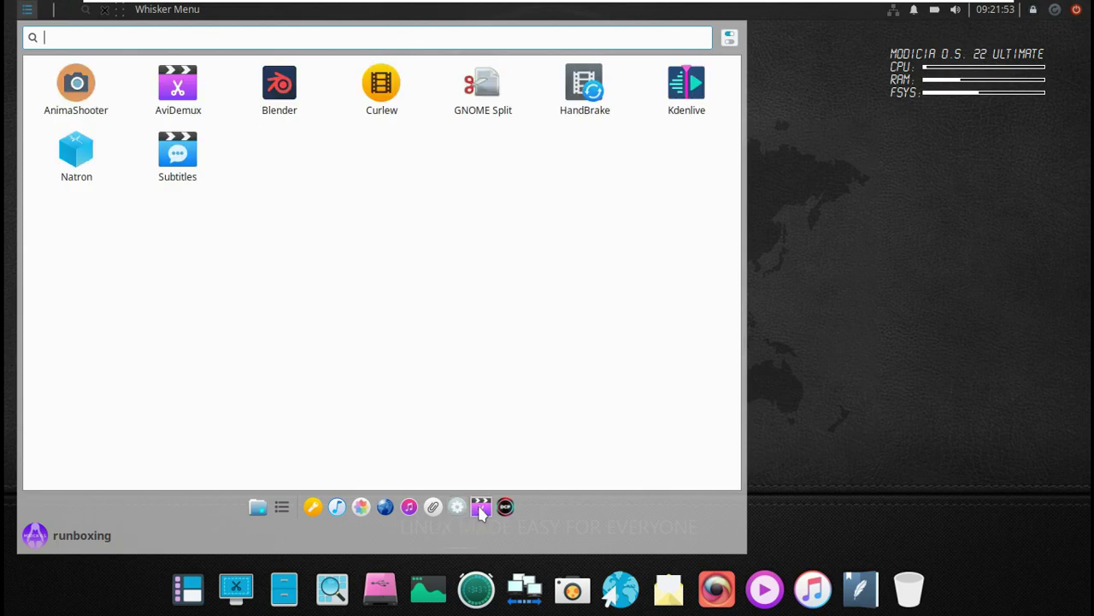
pyautogui.click(505, 507)
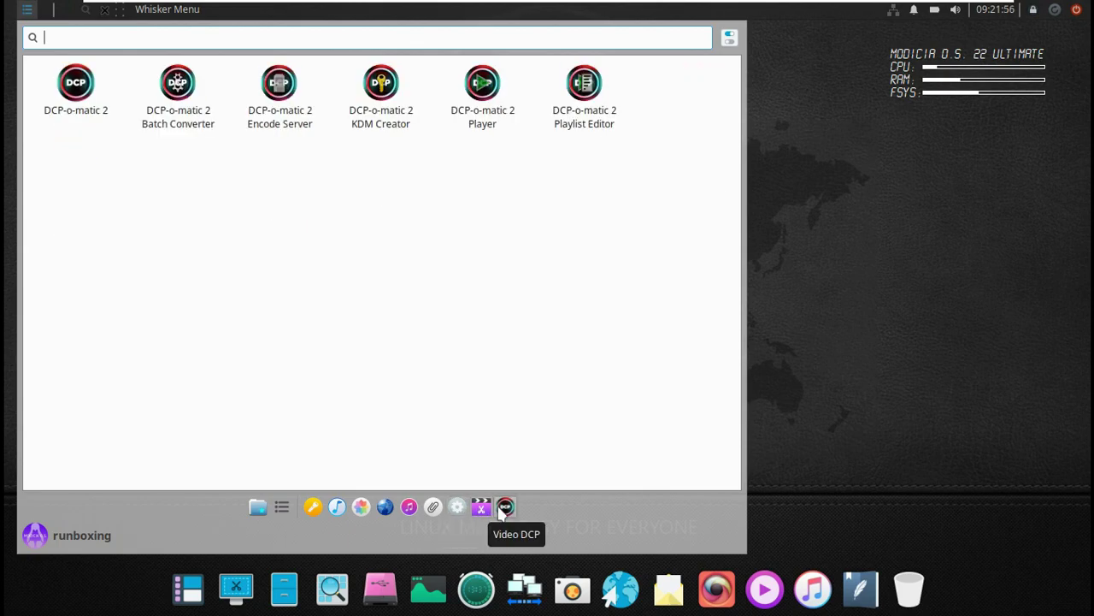
pyautogui.write('ter')
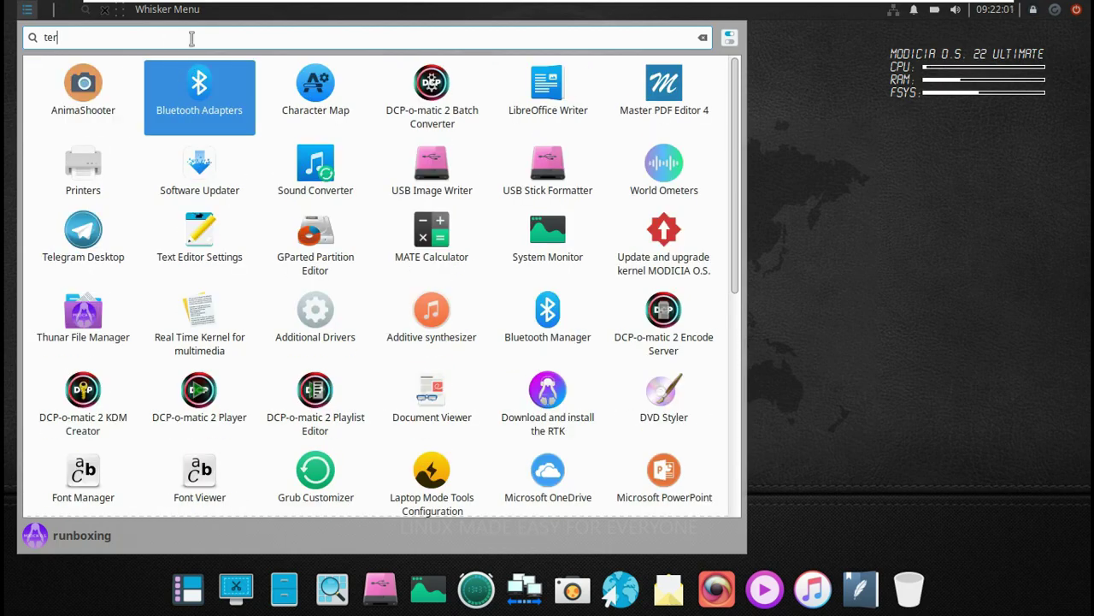
pyautogui.write('mi')
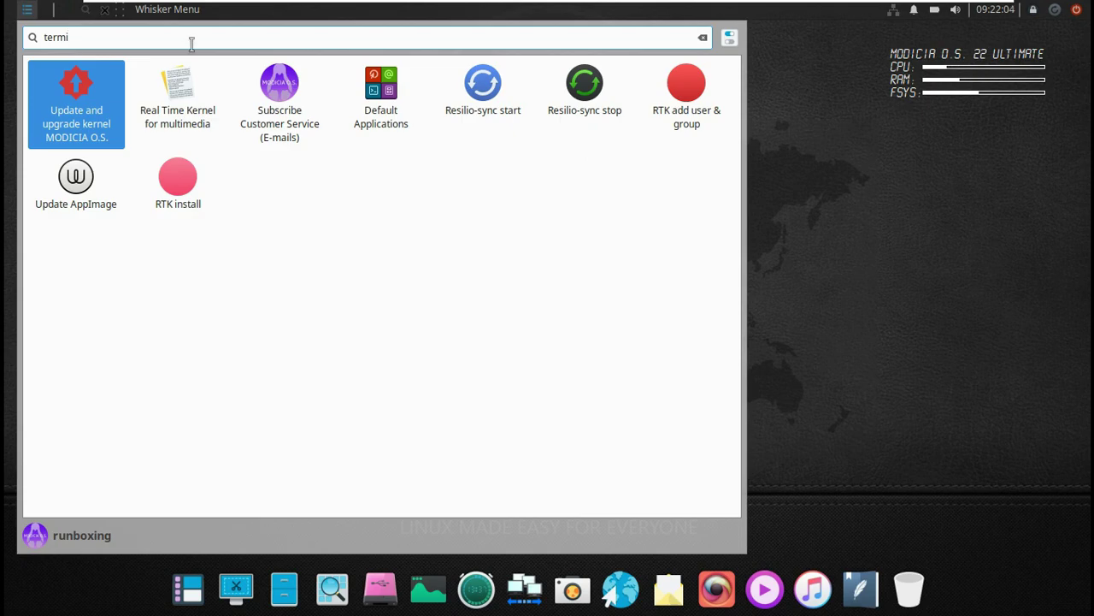
pyautogui.write('nal')
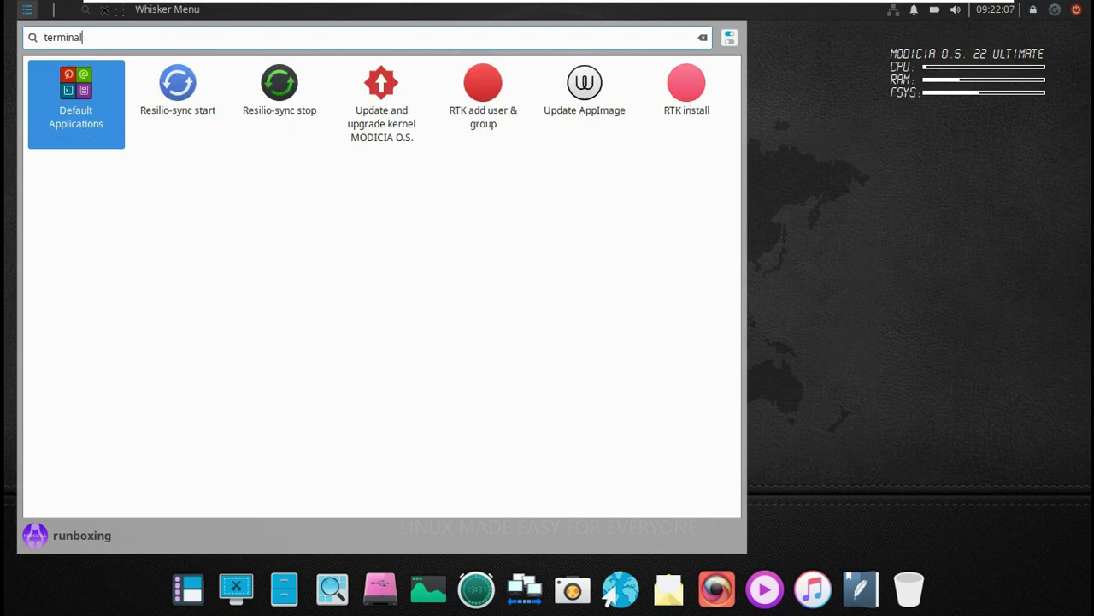
pyautogui.click(848, 284)
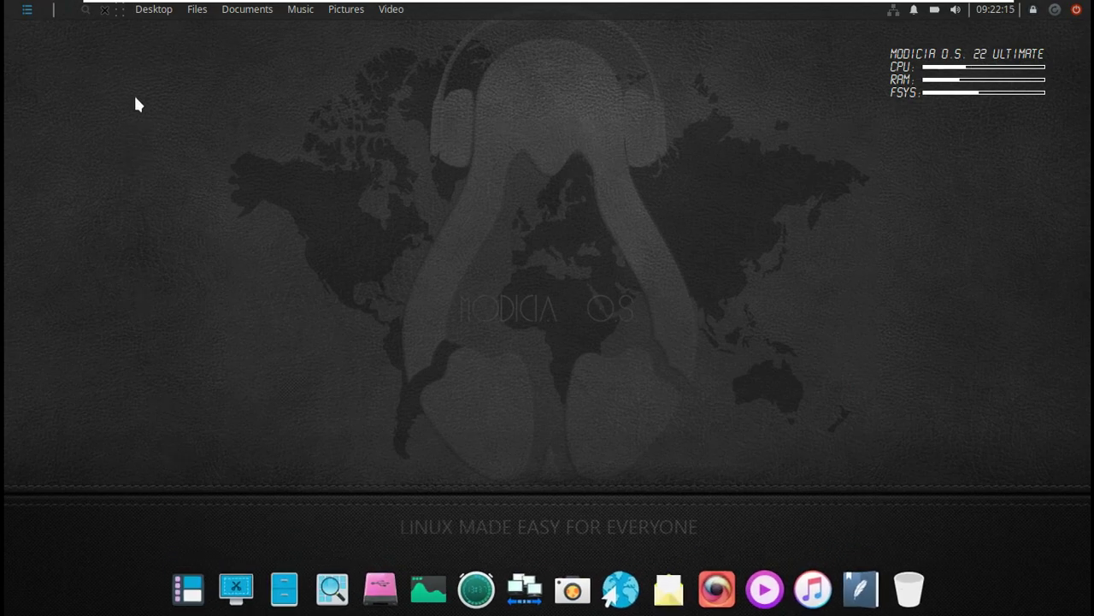
# Start creating a new desktop folder and start a restart, cancelling both.
pyautogui.click(104, 9)
pyautogui.rightClick(216, 72)
pyautogui.click(237, 112)
pyautogui.click(560, 337)
pyautogui.click(1056, 10)
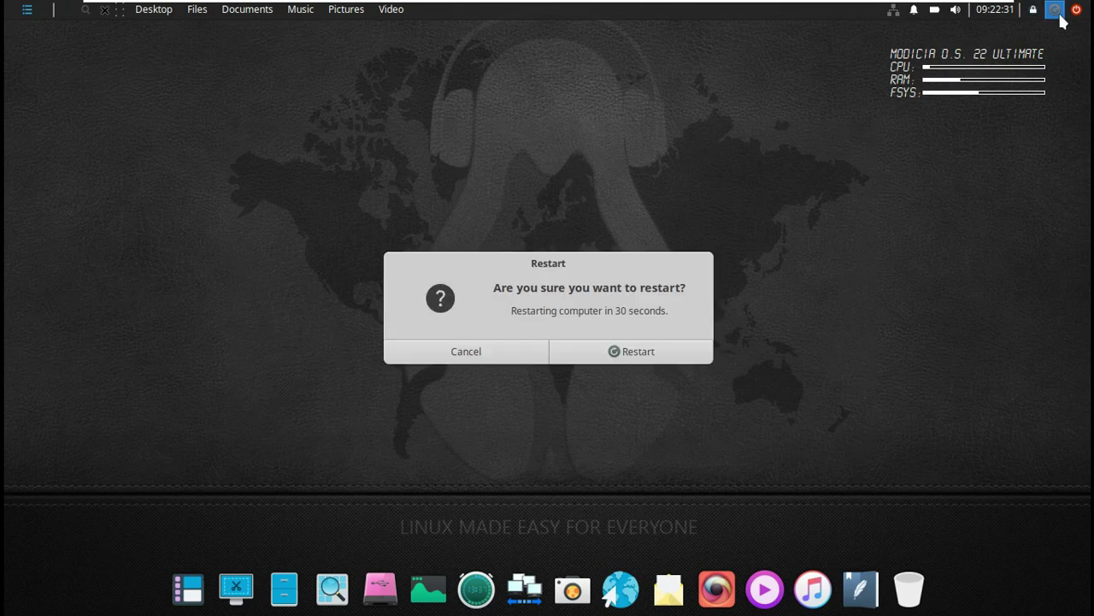
pyautogui.click(491, 356)
# Open and close the battery, network, notifications and volume tray menus.
pyautogui.click(936, 12)
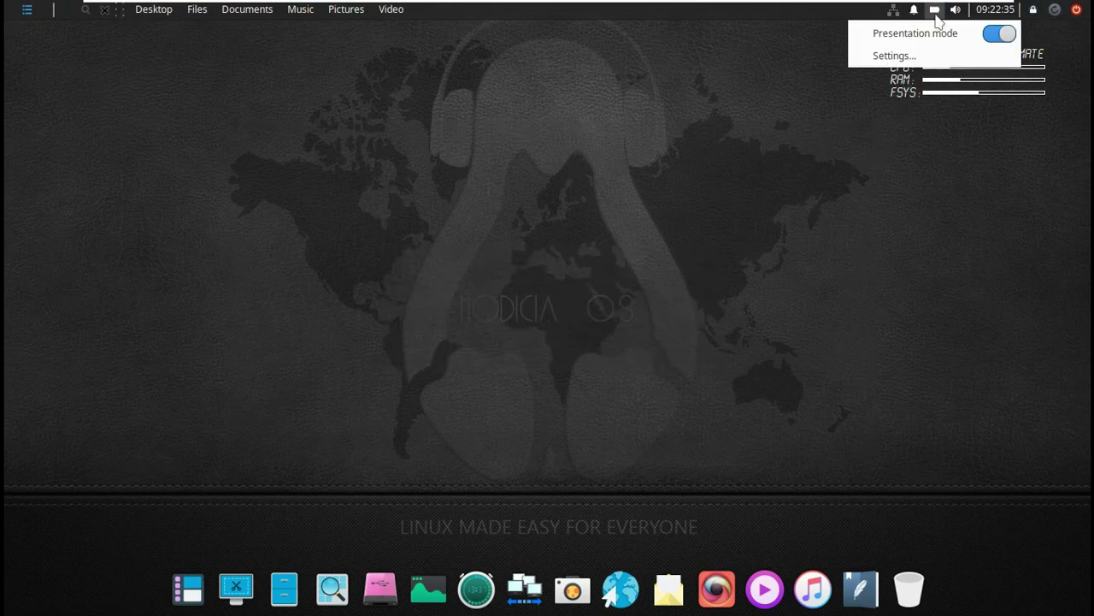
pyautogui.click(893, 12)
pyautogui.click(895, 12)
pyautogui.click(913, 12)
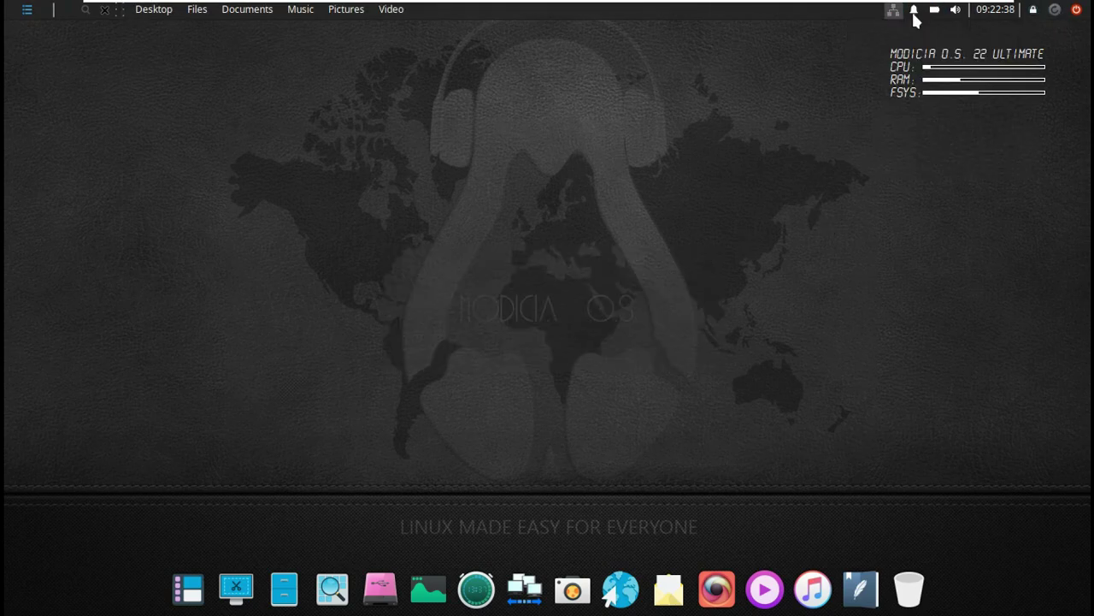
pyautogui.click(914, 13)
pyautogui.click(955, 10)
pyautogui.click(955, 10)
pyautogui.click(562, 206)
# Browse the desktop menu's Applications categories, from Accessories through Video DCP, ending on System.
pyautogui.rightClick(253, 150)
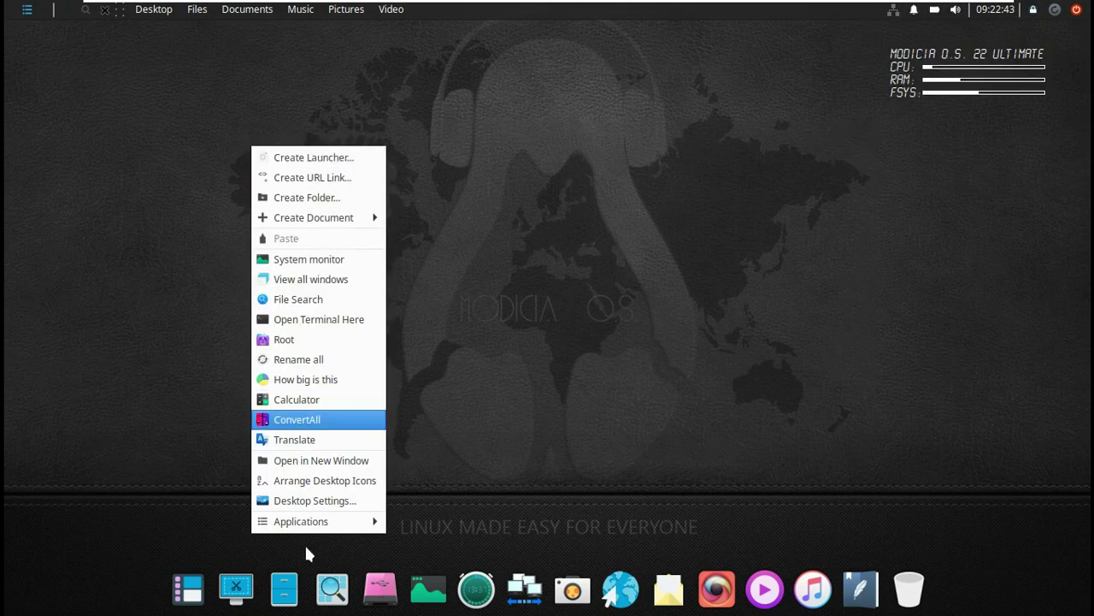
pyautogui.moveTo(348, 529)
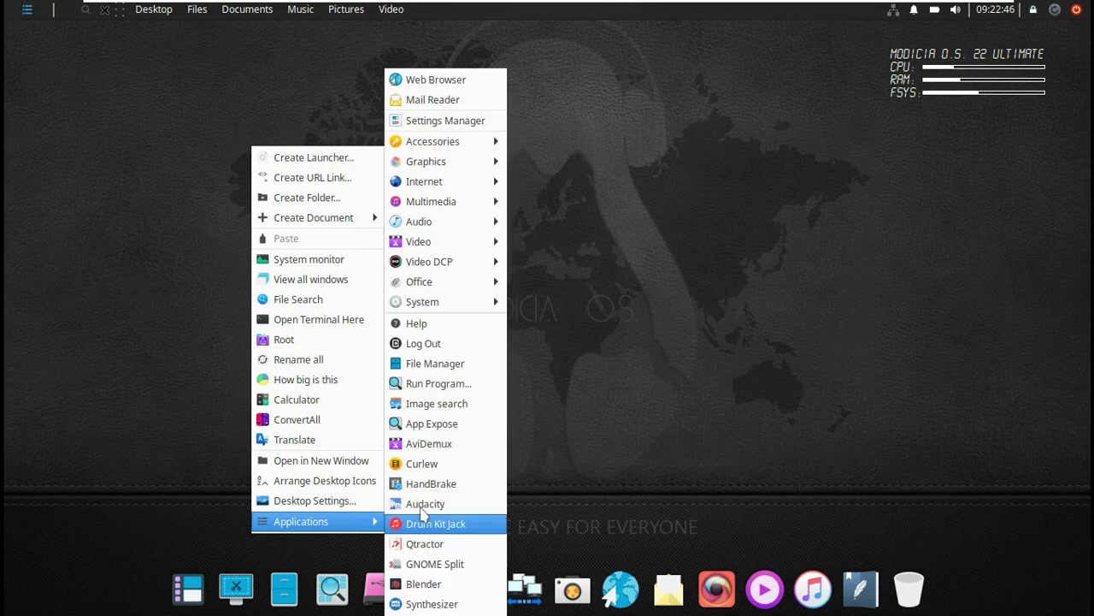
pyautogui.moveTo(473, 142)
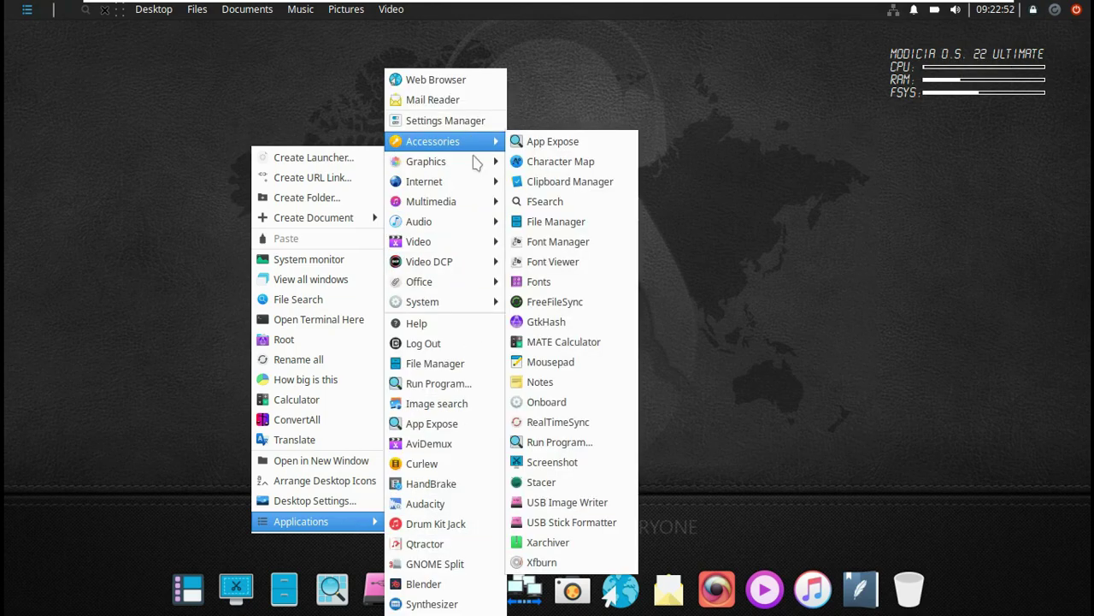
pyautogui.moveTo(476, 172)
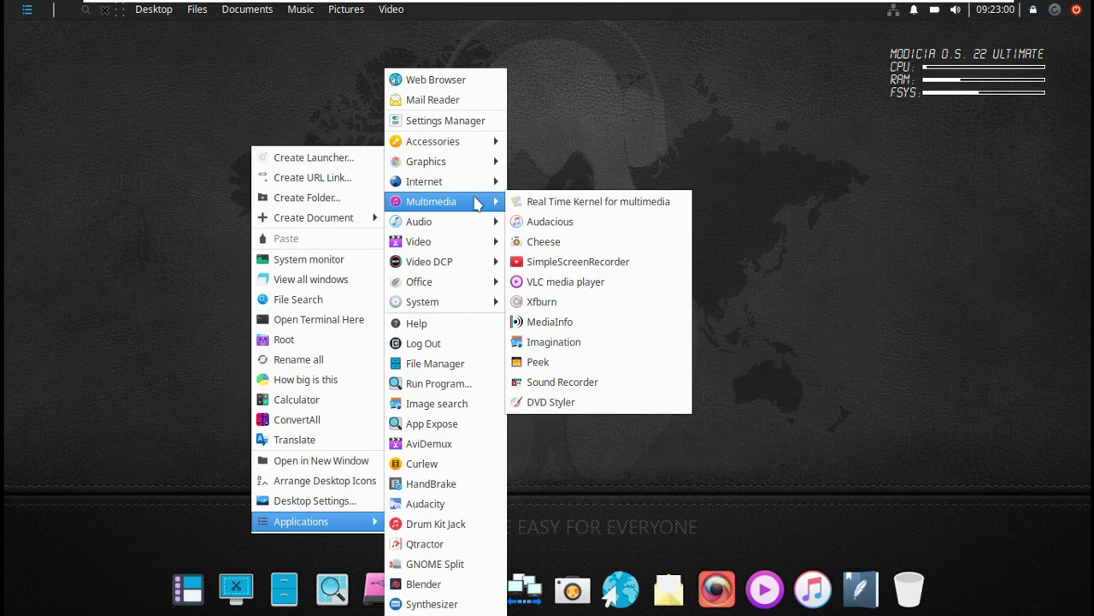
pyautogui.moveTo(482, 228)
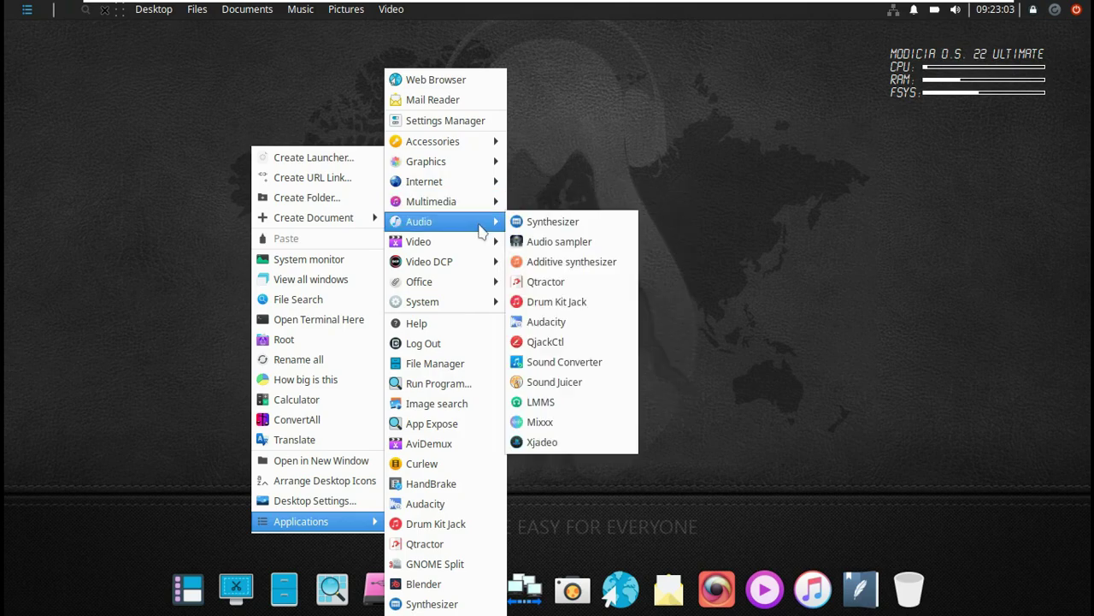
pyautogui.moveTo(485, 268)
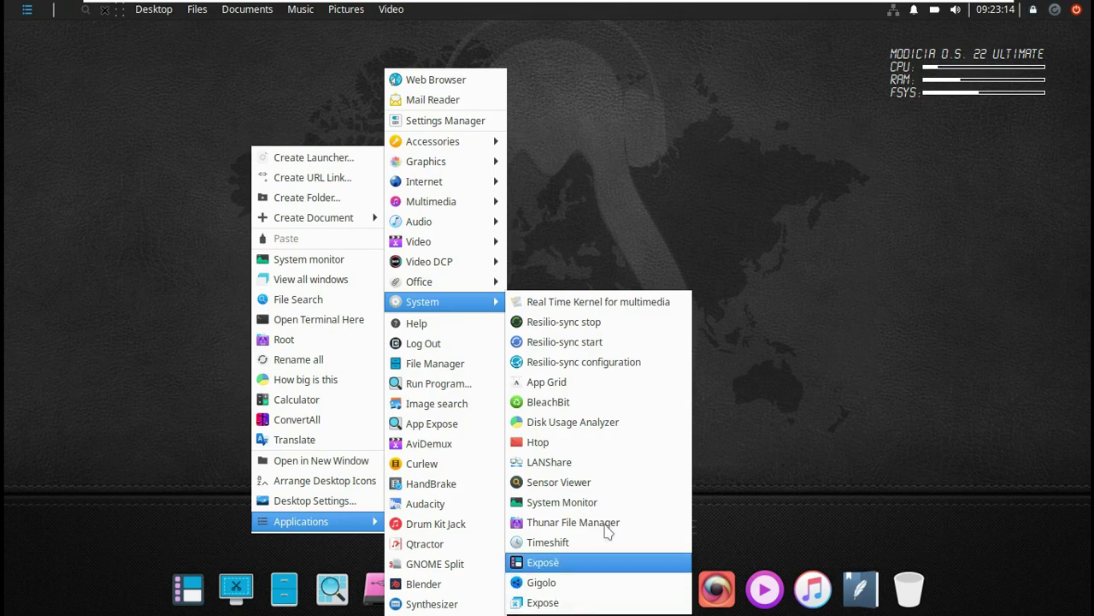
# Launch htop from the System apps, maximize its terminal and scroll the process list.
pyautogui.click(589, 444)
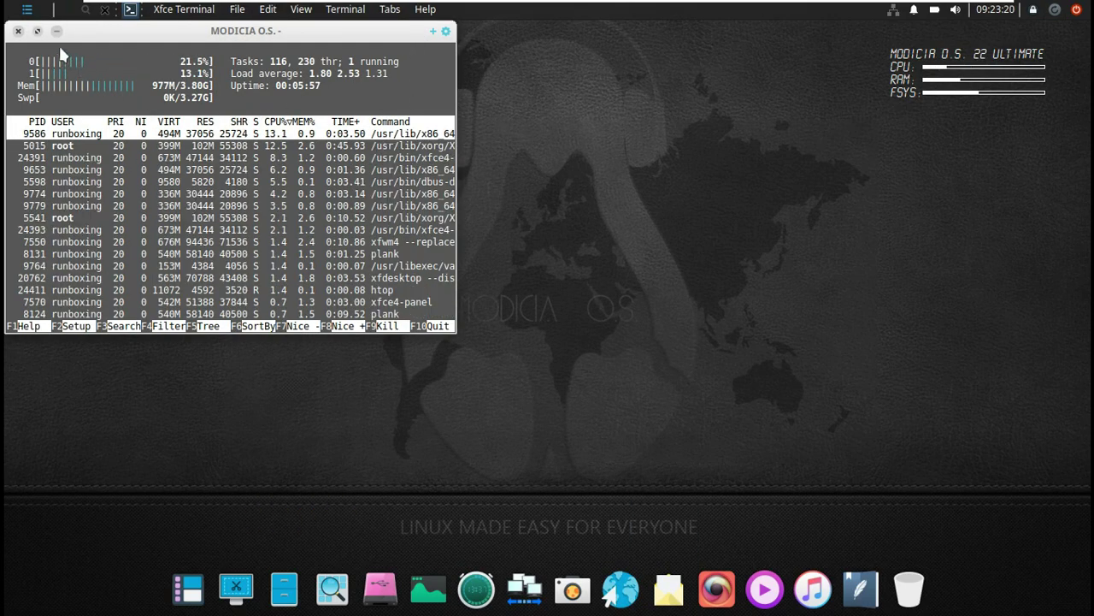
pyautogui.click(37, 30)
pyautogui.scroll(-8, 359, 259)
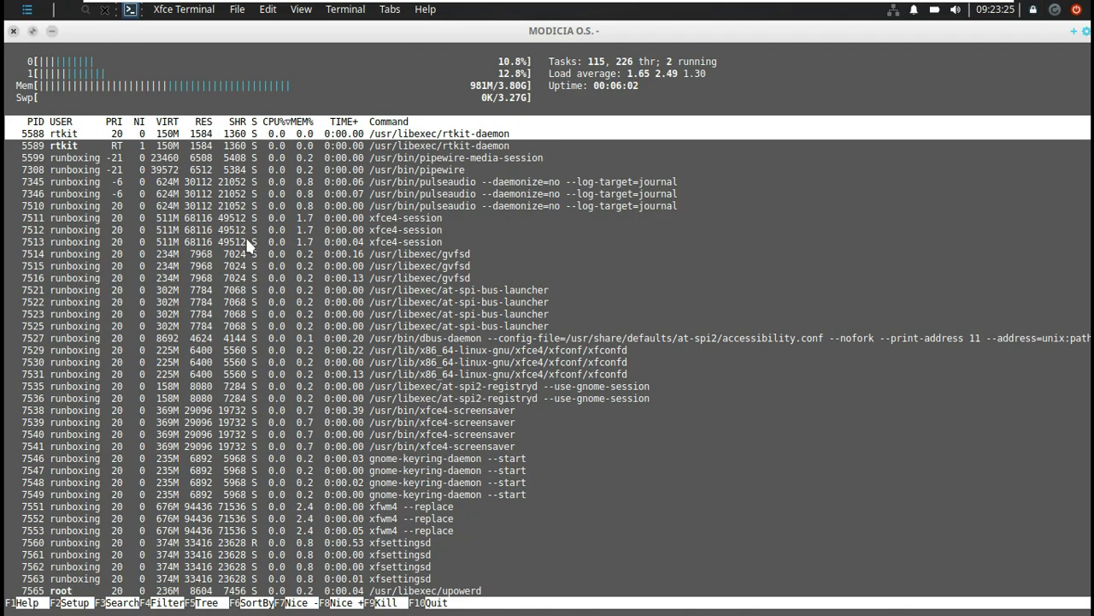
pyautogui.scroll(-15, 248, 243)
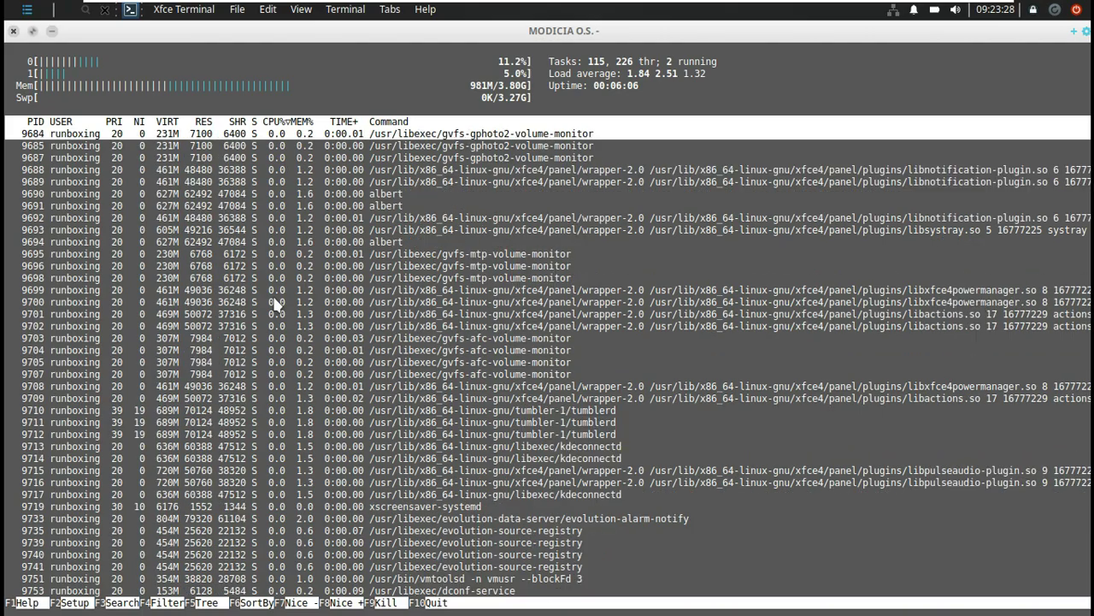
pyautogui.scroll(-10, 274, 303)
pyautogui.scroll(20, 273, 304)
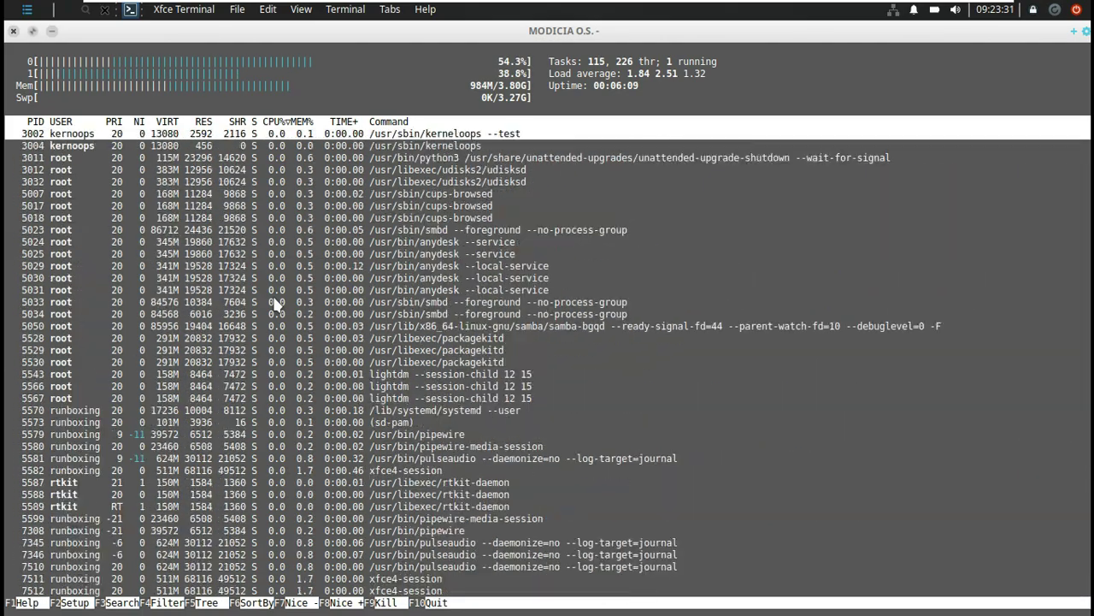
pyautogui.scroll(-15, 274, 304)
# Look at htop's help, setup, search and filter screens without changing anything.
pyautogui.press('F1')
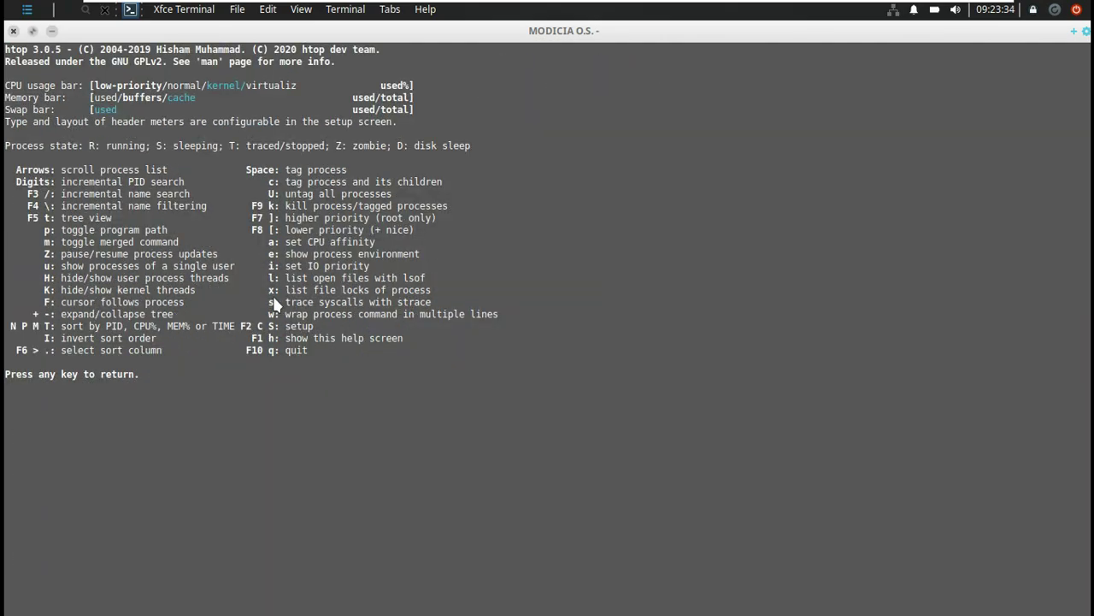
pyautogui.press('F2')
pyautogui.press('F10')
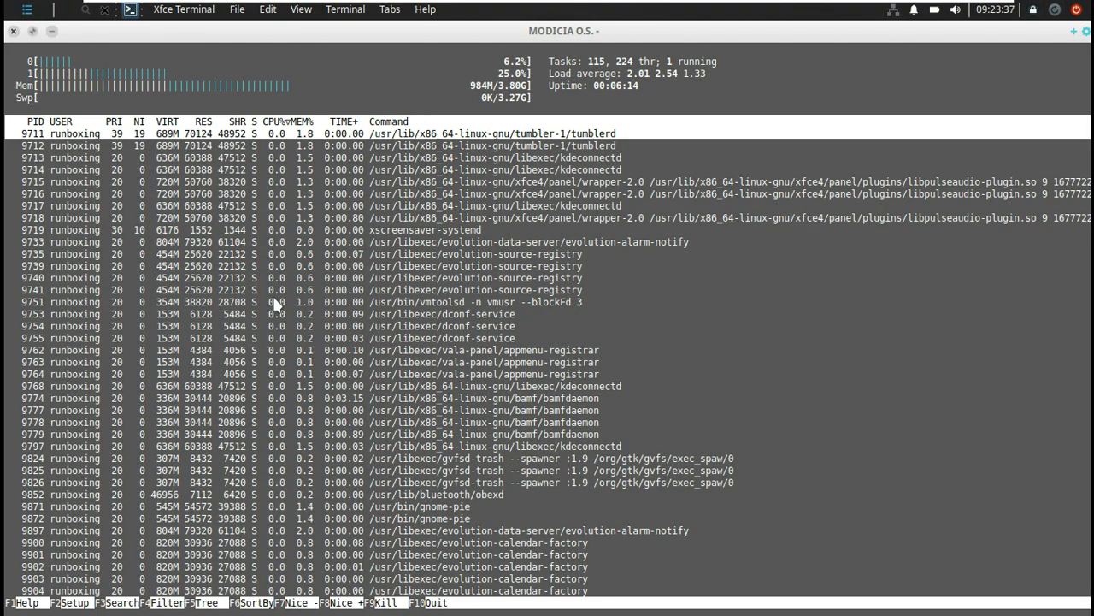
pyautogui.scroll(1, 274, 304)
pyautogui.press('F3')
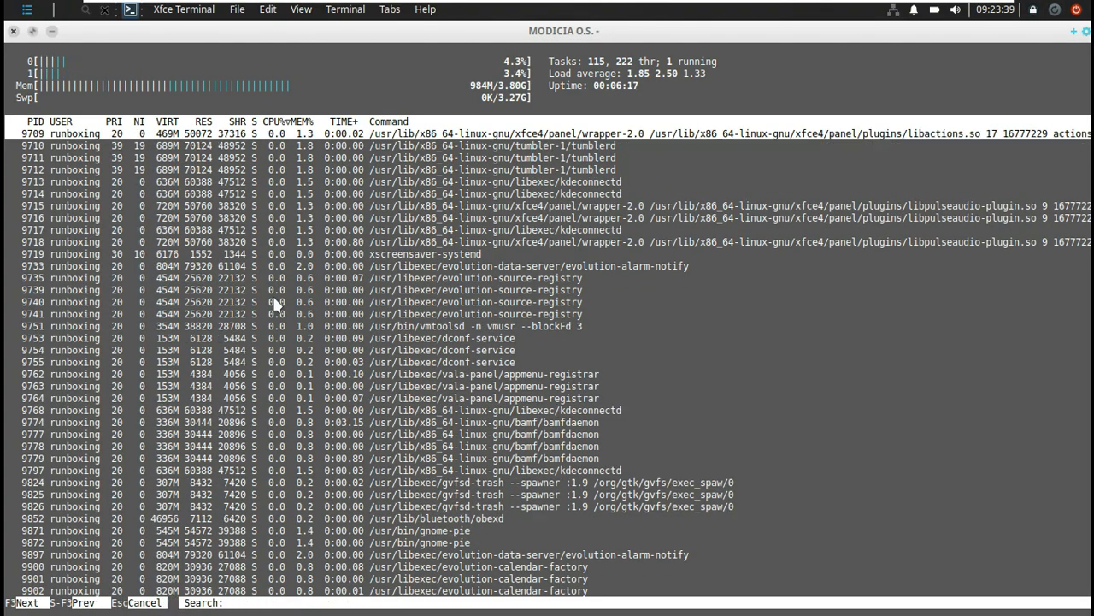
pyautogui.press('F3')
pyautogui.press('Escape')
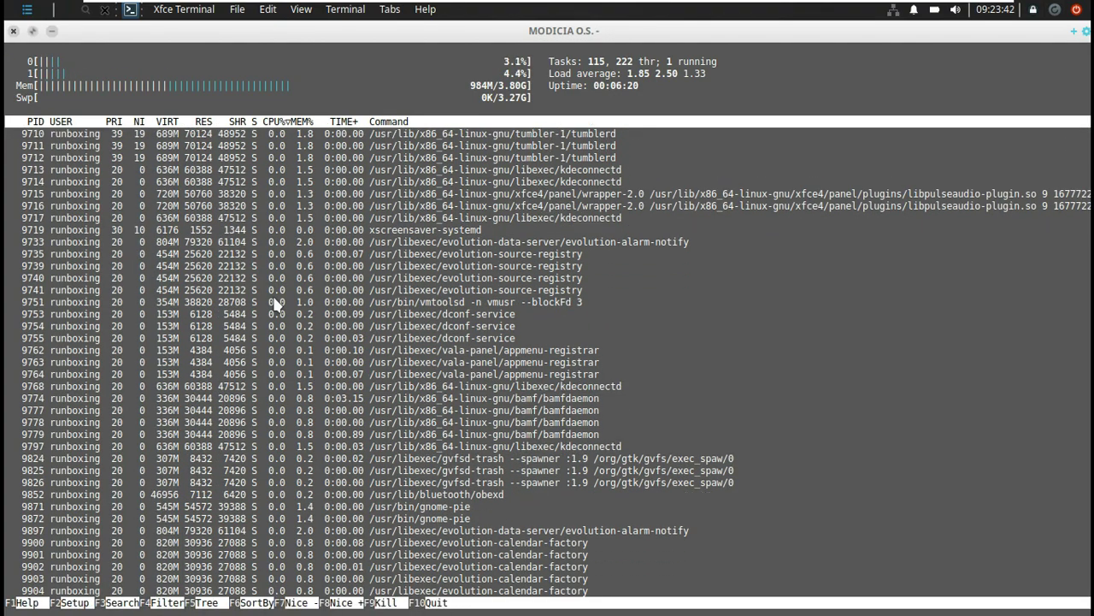
pyautogui.scroll(1, 273, 304)
pyautogui.press('F4')
pyautogui.press('Escape')
# Switch htop to tree view and lower process 9684's priority to nice 1.
pyautogui.press('F5')
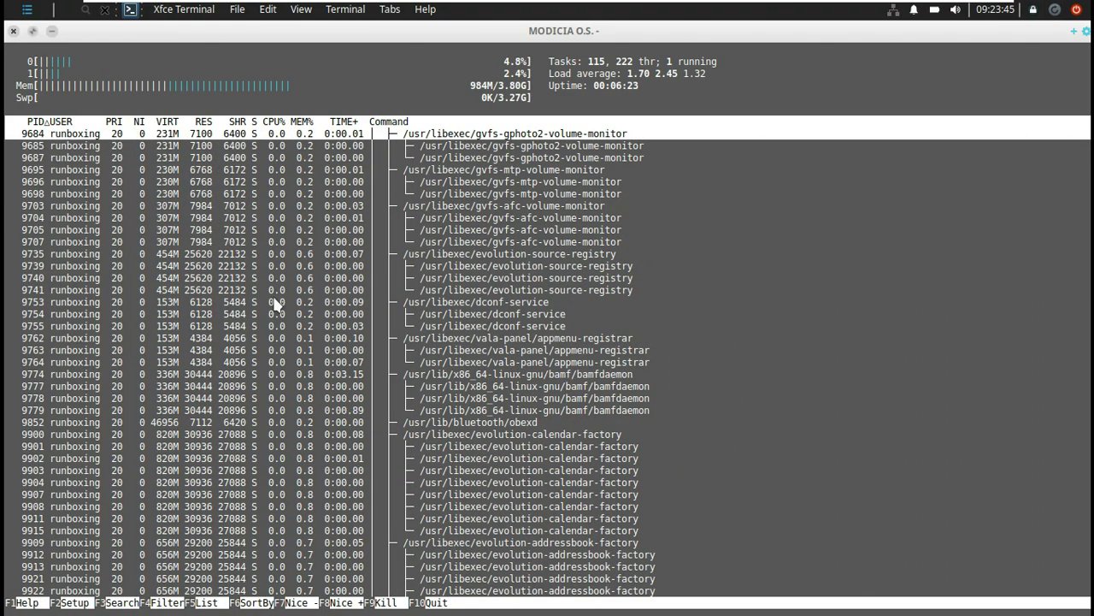
pyautogui.press('F6')
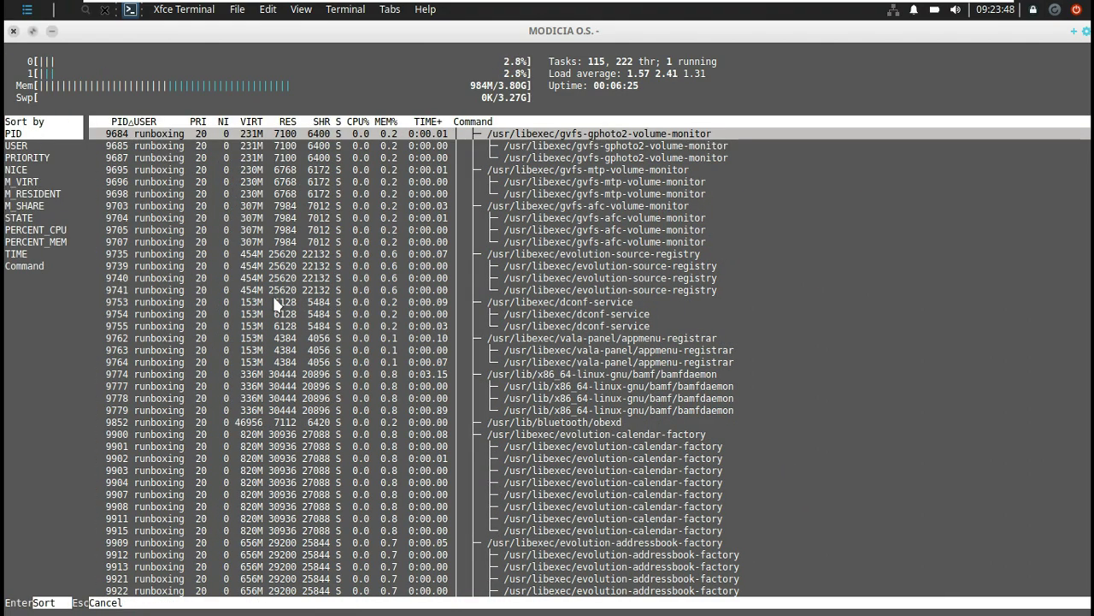
pyautogui.press('Escape')
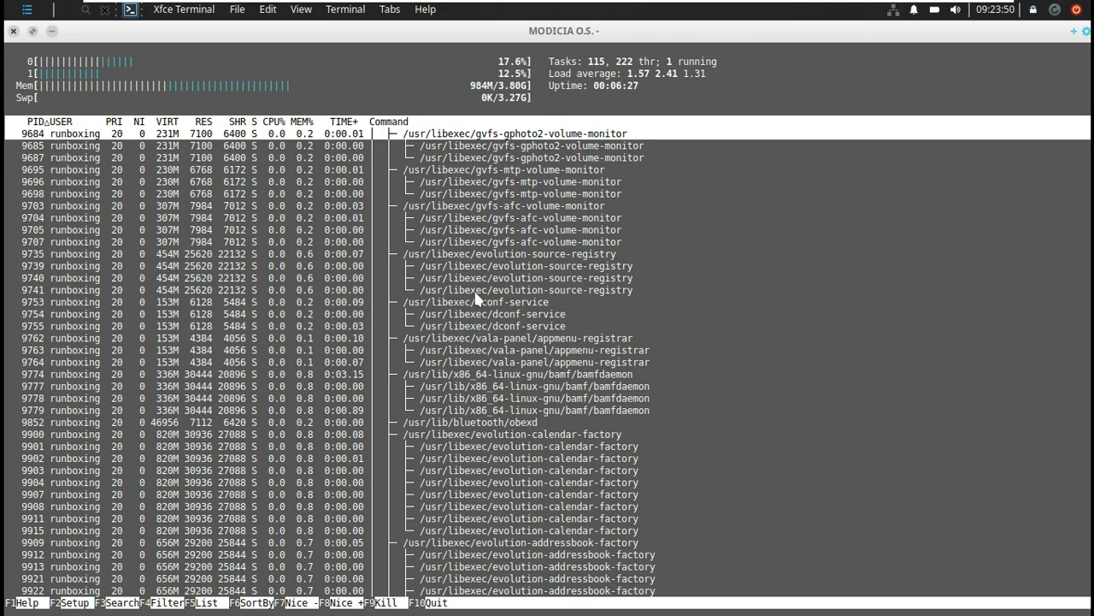
pyautogui.press('F8')
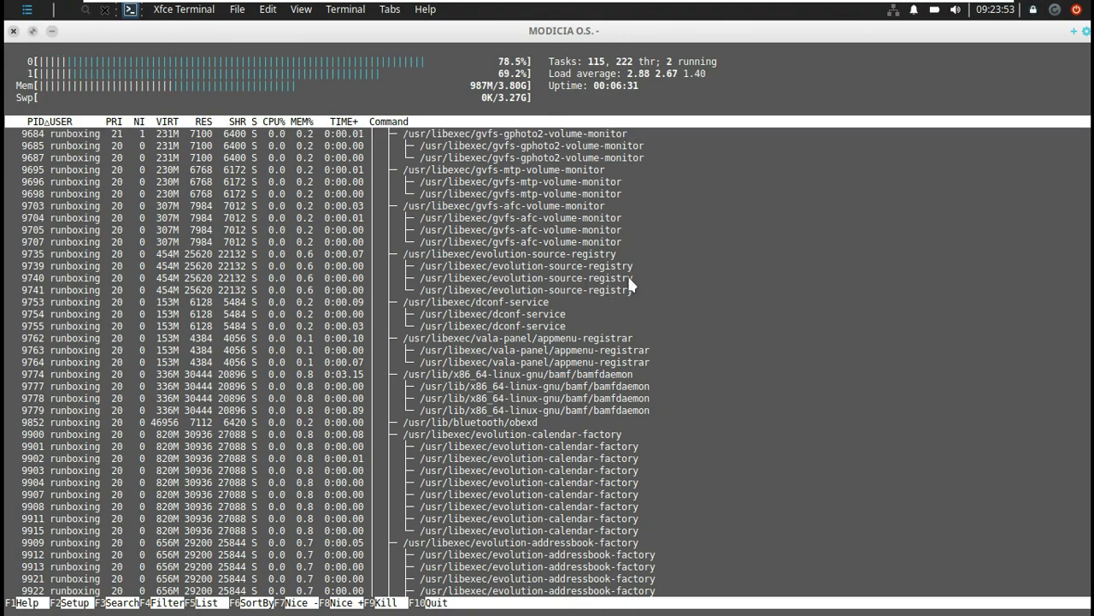
pyautogui.press('F9')
pyautogui.press('Escape')
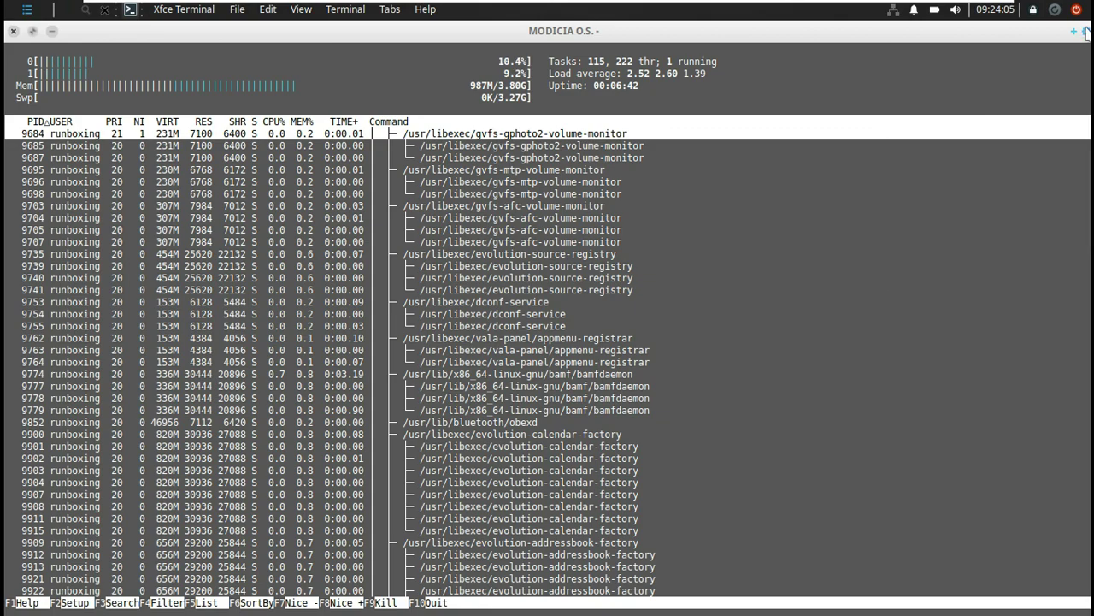
# Close the terminal window running htop.
pyautogui.click(1087, 33)
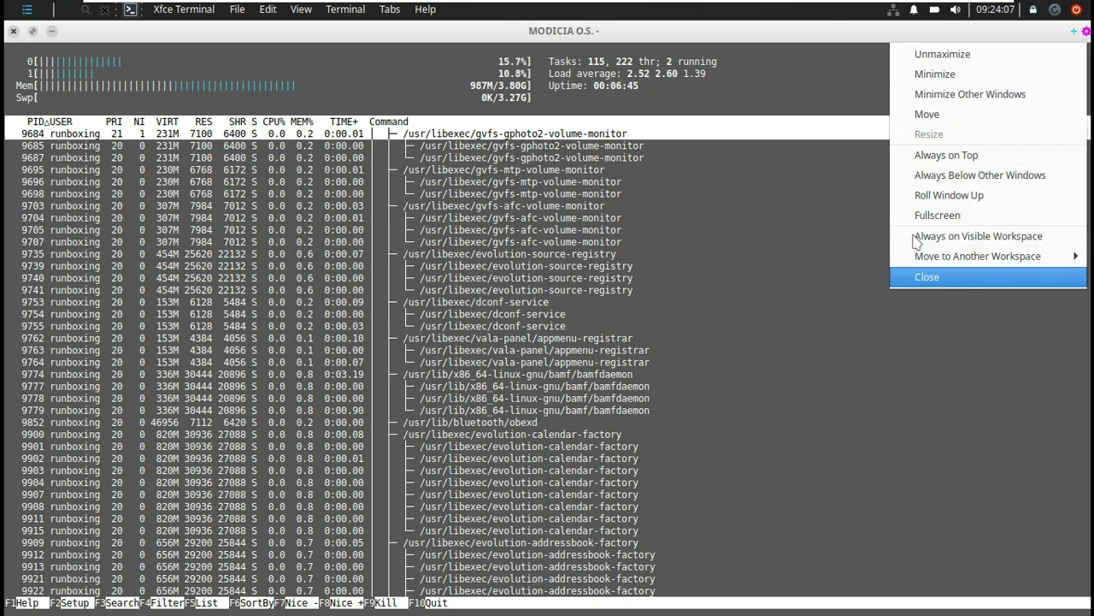
pyautogui.click(843, 178)
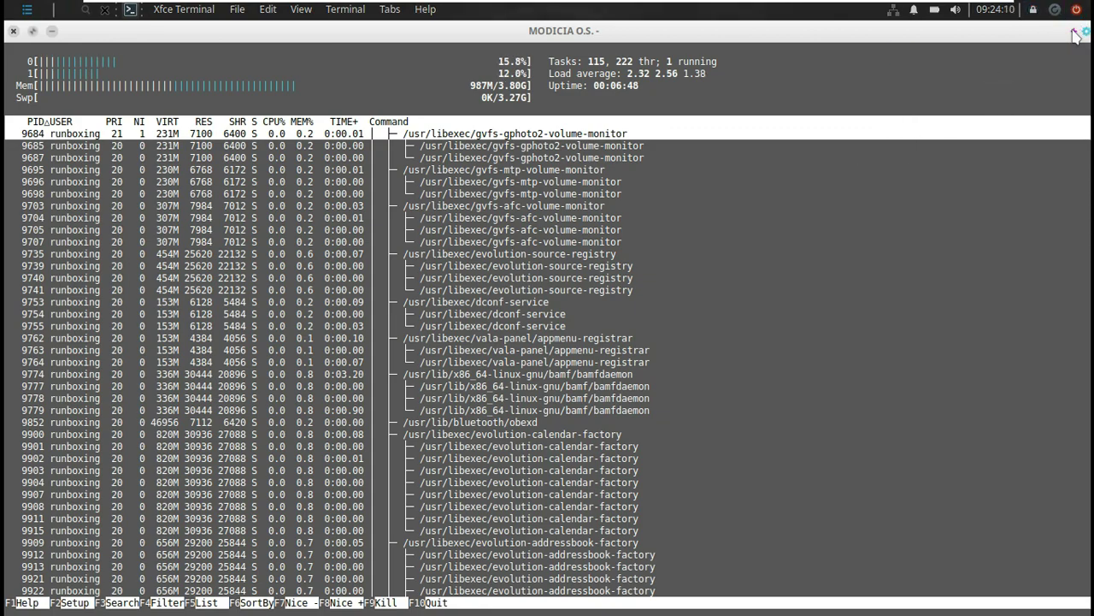
pyautogui.click(13, 33)
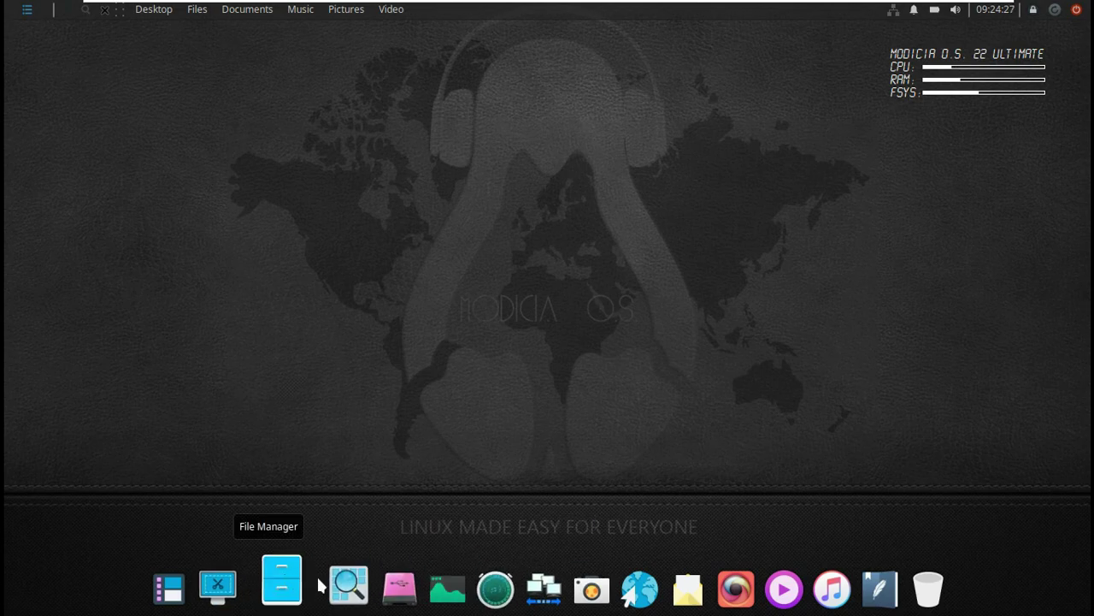
# Launch the Application Finder from the dock's search icon.
pyautogui.click(322, 577)
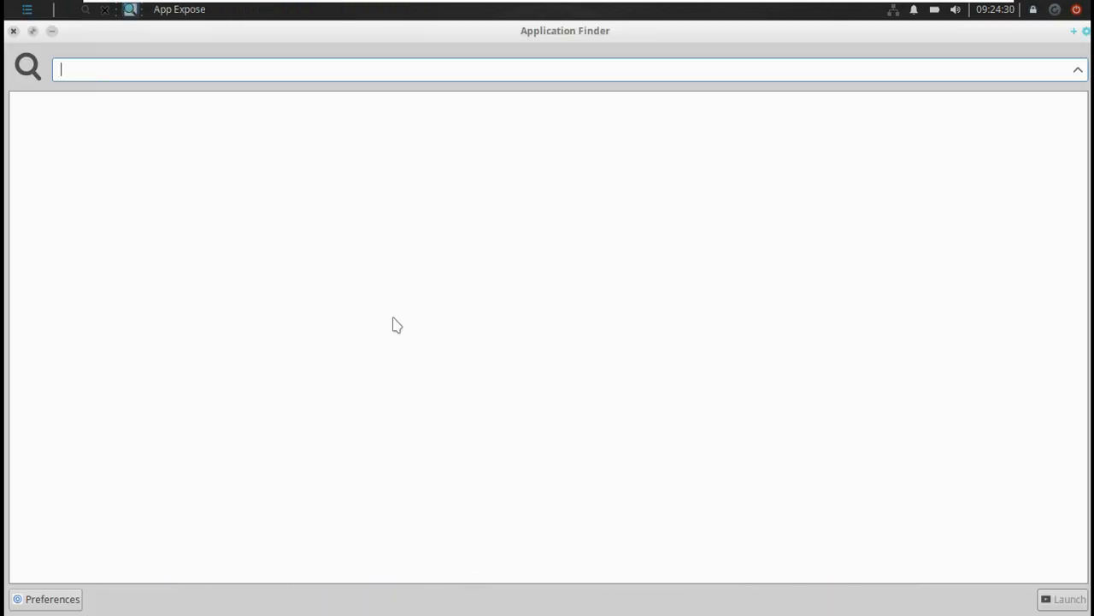
# Search the Application Finder for 'termina', then close it.
pyautogui.write('ter')
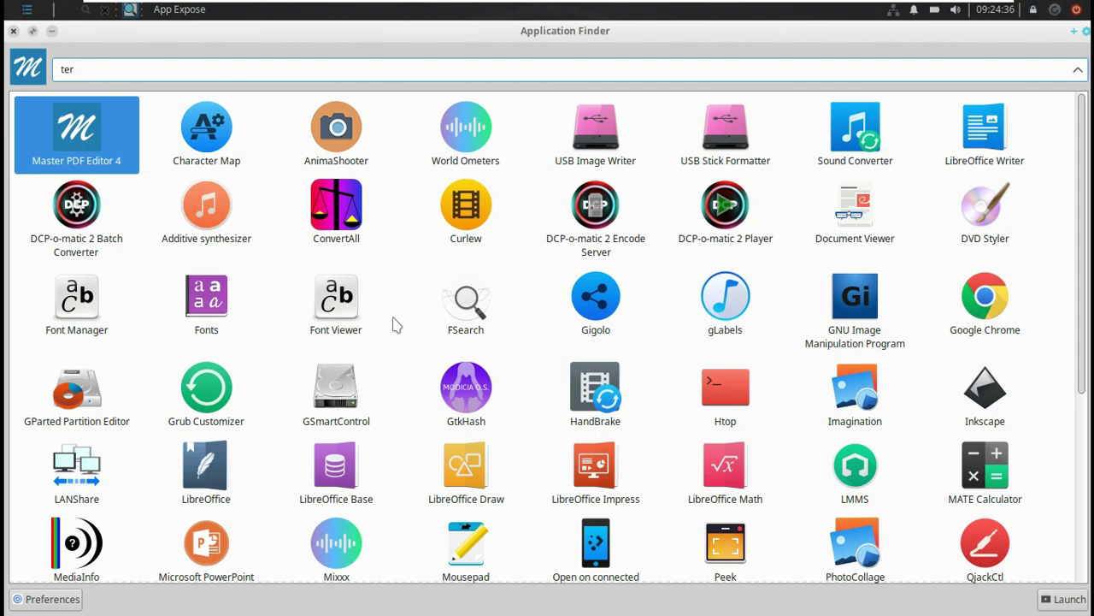
pyautogui.write('mina')
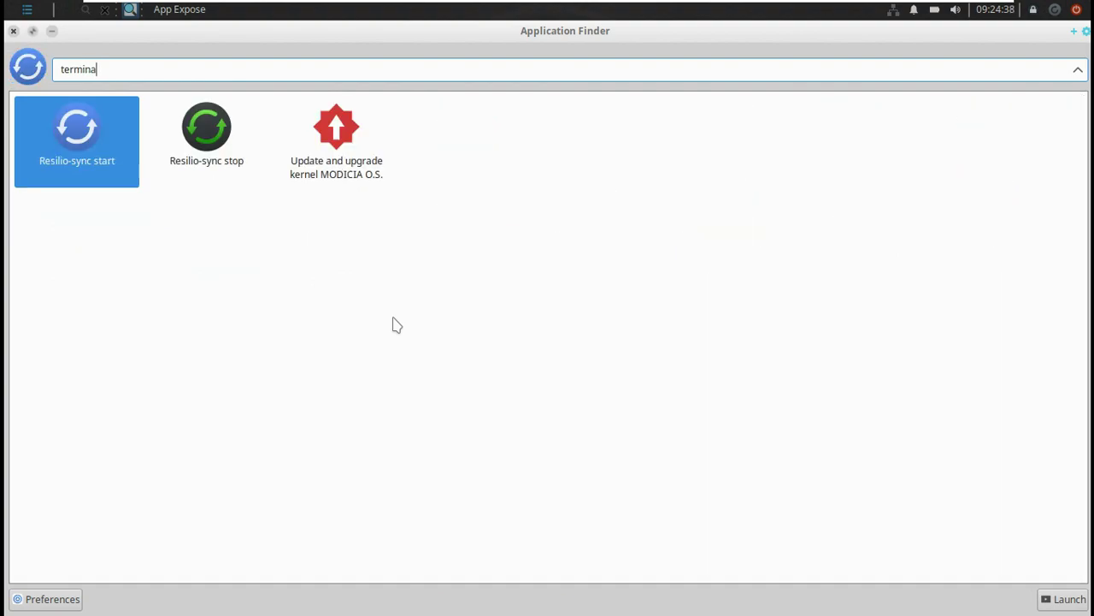
pyautogui.click(13, 31)
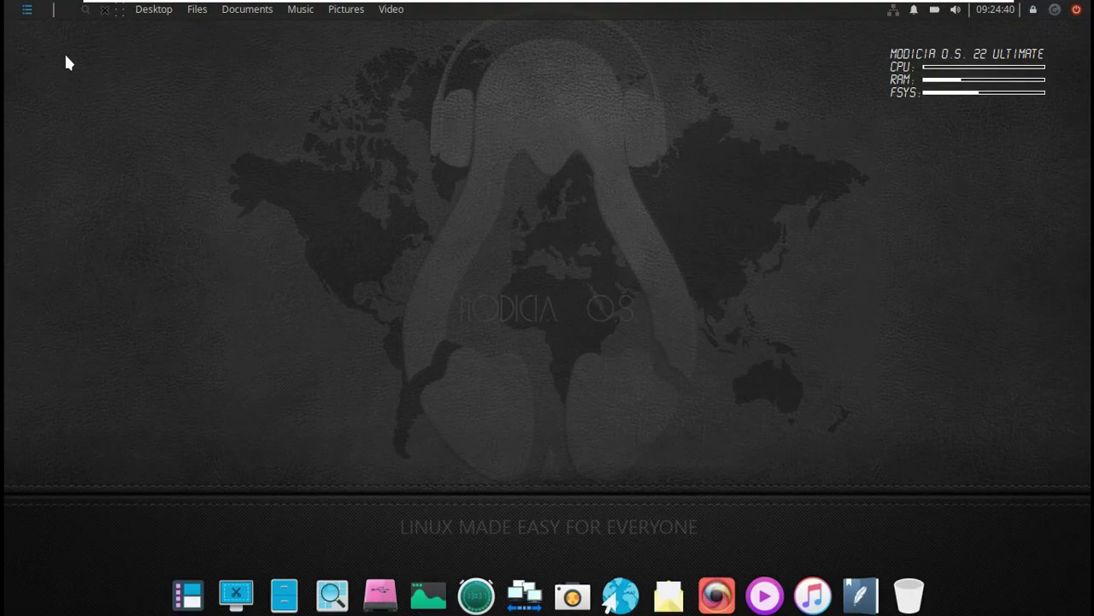
pyautogui.rightClick(106, 101)
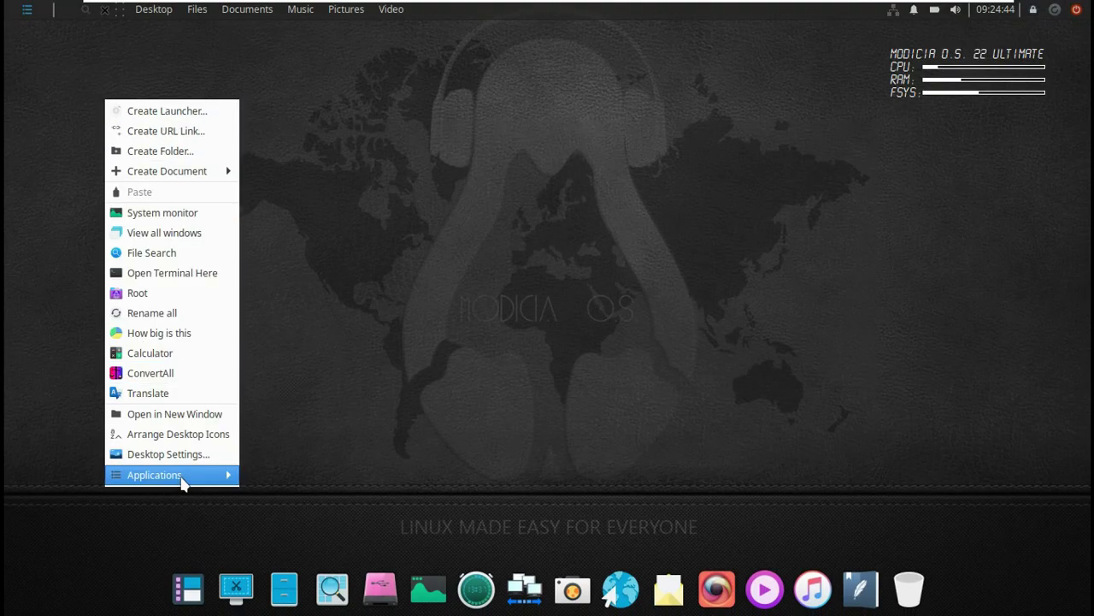
pyautogui.moveTo(182, 483)
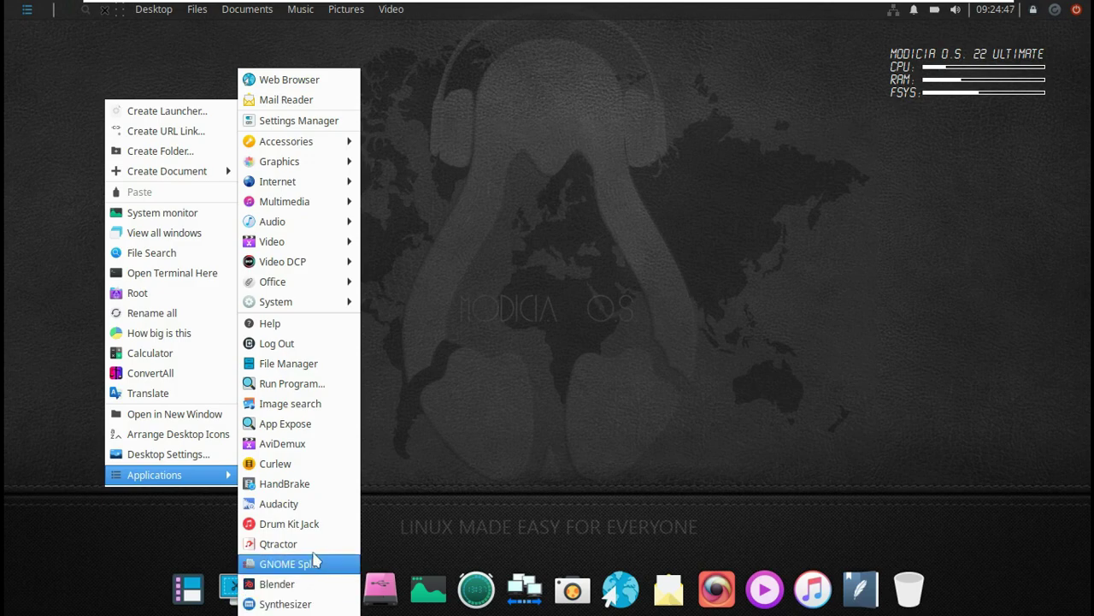
pyautogui.moveTo(306, 282)
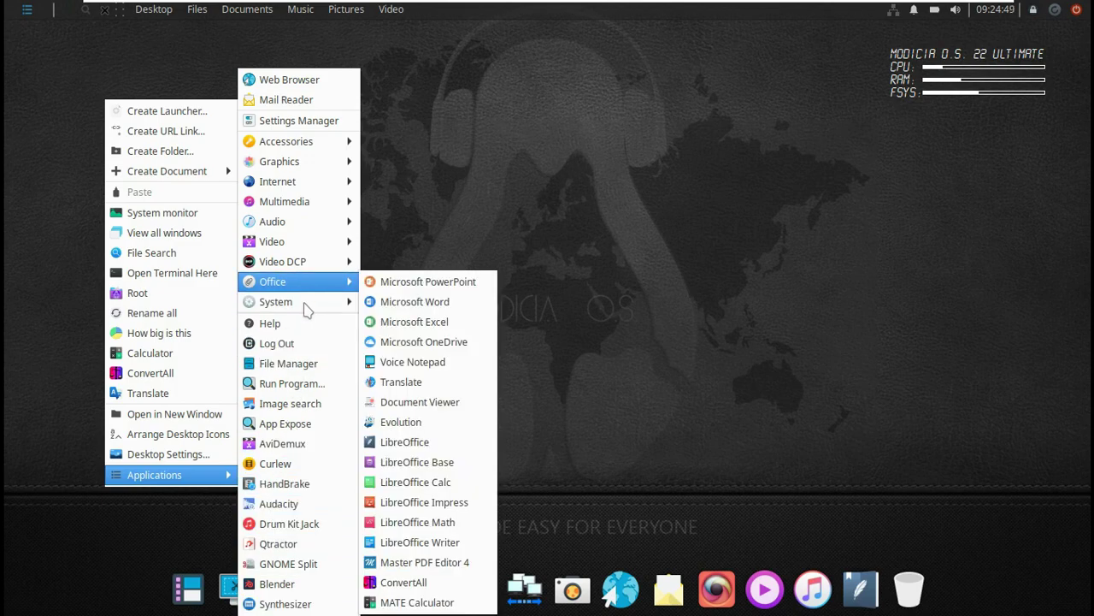
pyautogui.moveTo(298, 313)
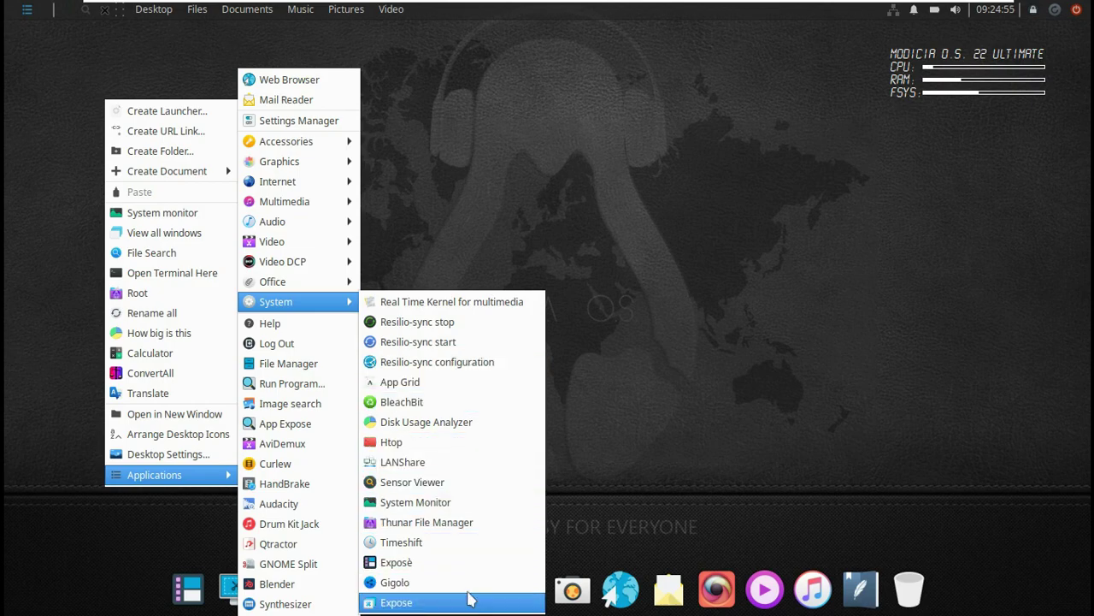
pyautogui.click(640, 289)
pyautogui.click(1034, 10)
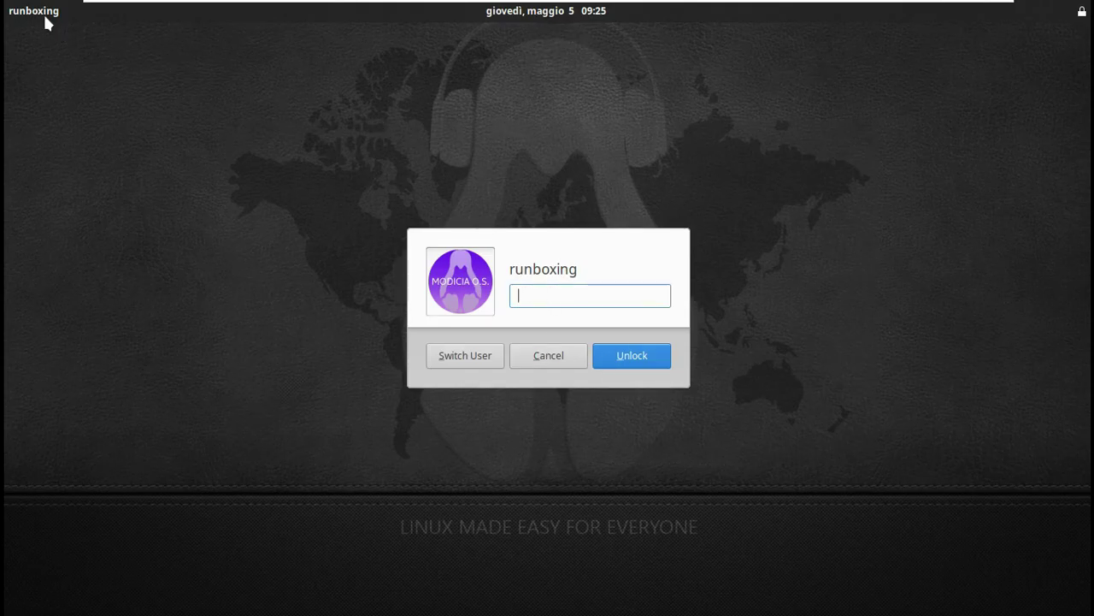
pyautogui.press('Return')
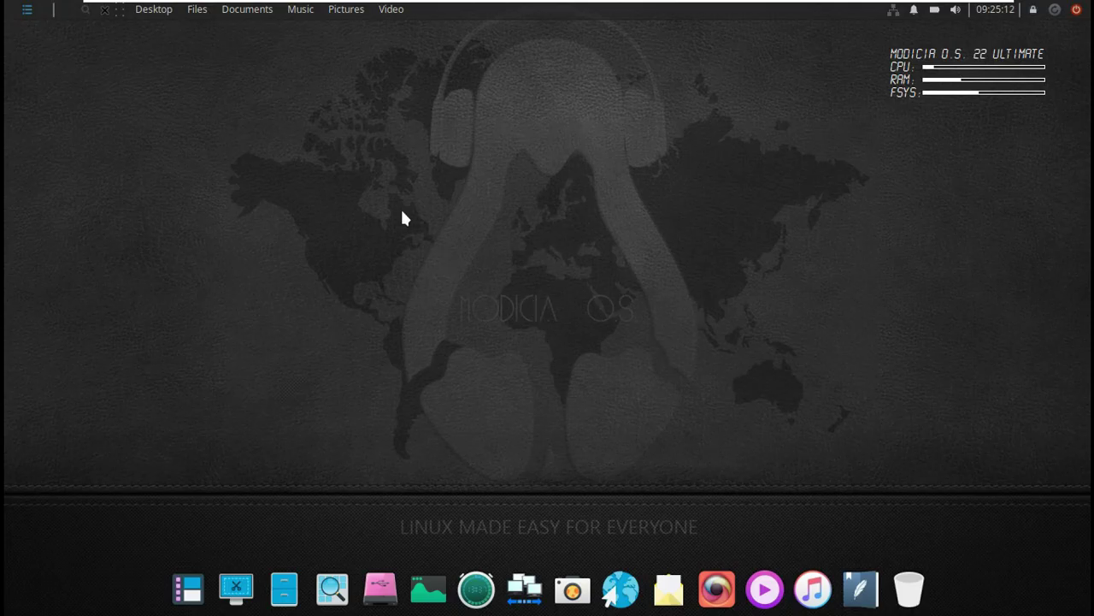
# Set the purple headphone-logo image as the desktop wallpaper in Desktop Settings.
pyautogui.rightClick(402, 212)
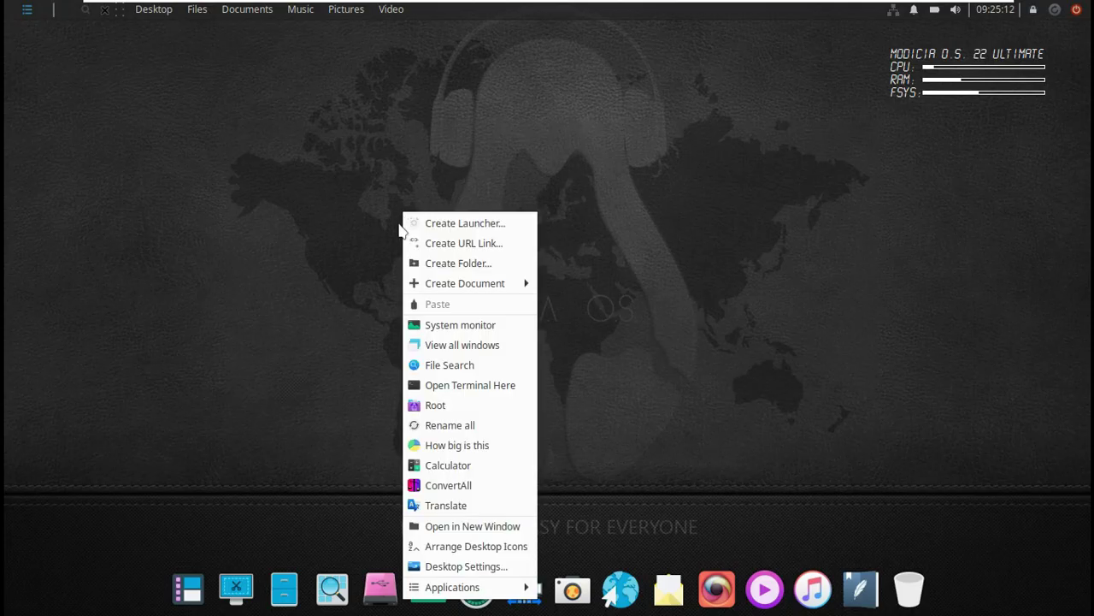
pyautogui.click(510, 566)
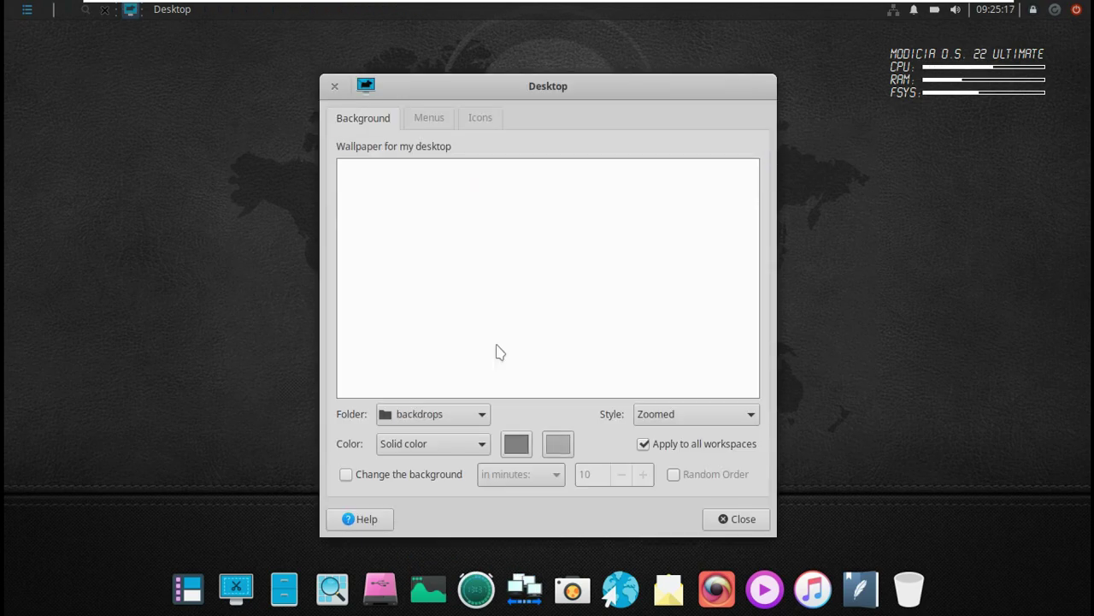
pyautogui.click(448, 368)
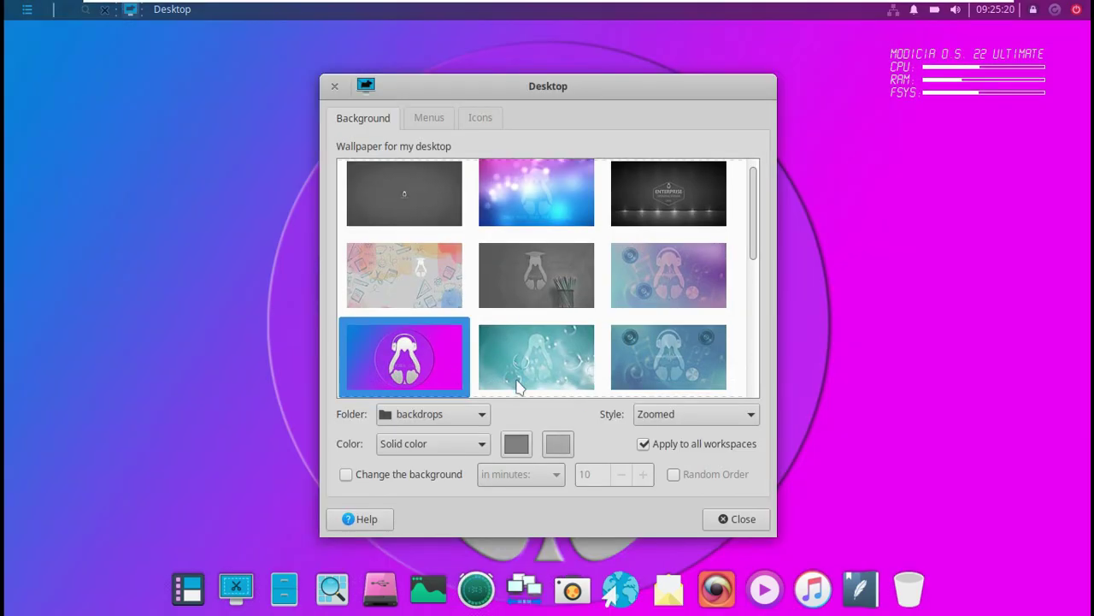
pyautogui.scroll(-1, 733, 239)
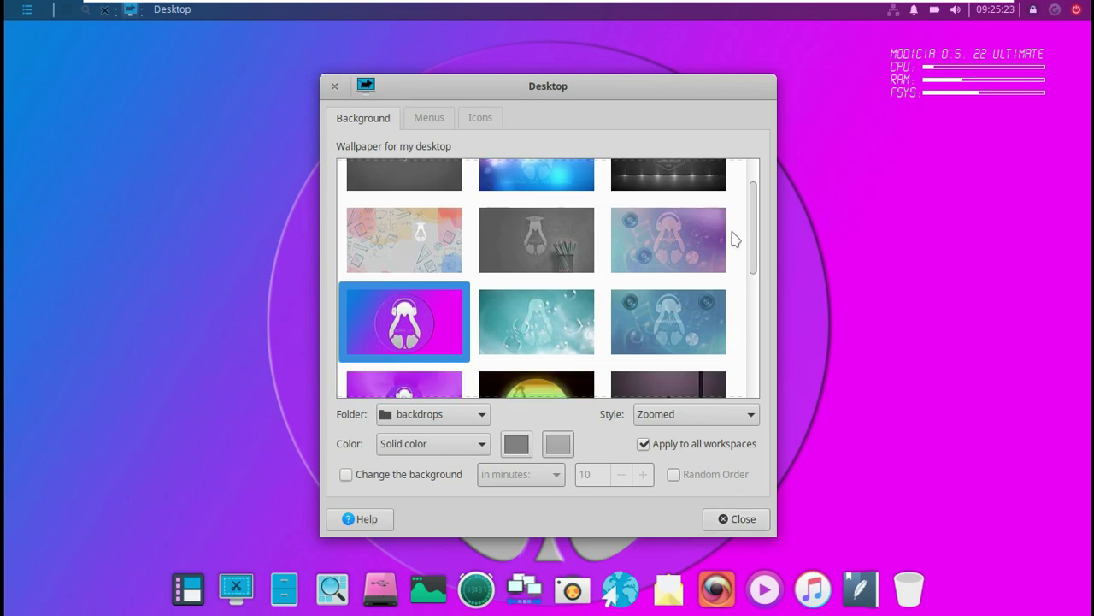
pyautogui.moveTo(753, 239); pyautogui.dragTo(742, 377)
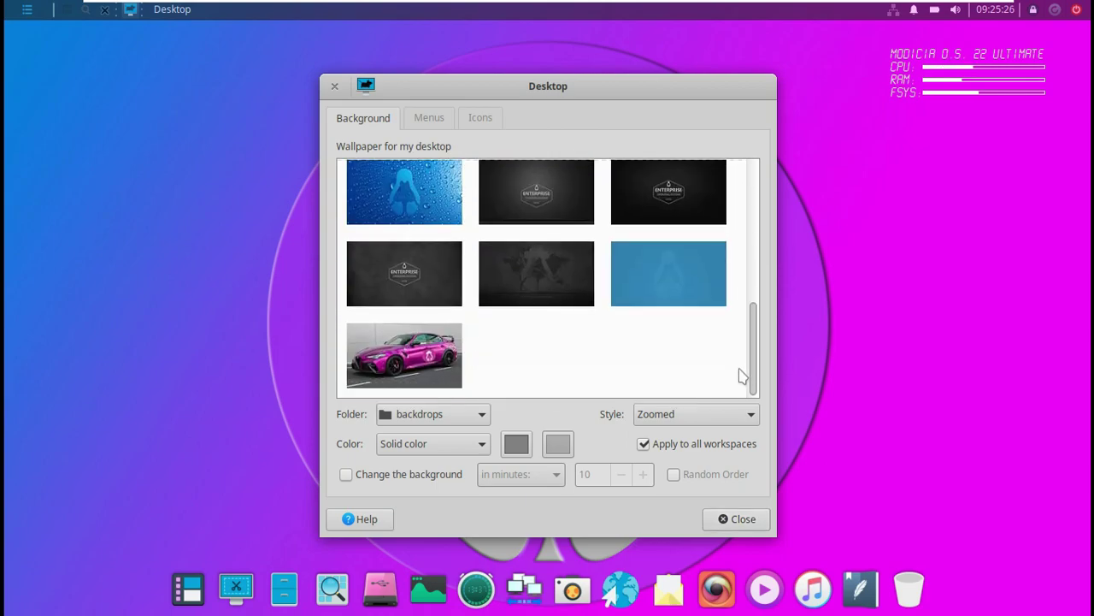
# Show the Home, File System and Trash icons on the desktop and close the settings.
pyautogui.click(436, 117)
pyautogui.click(469, 121)
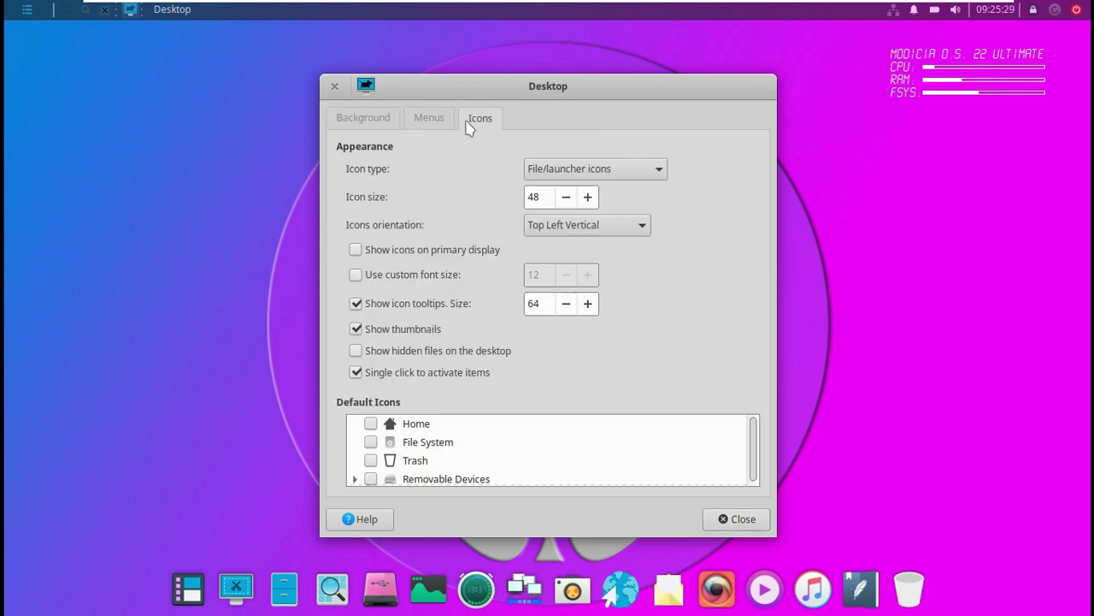
pyautogui.click(371, 423)
pyautogui.click(370, 442)
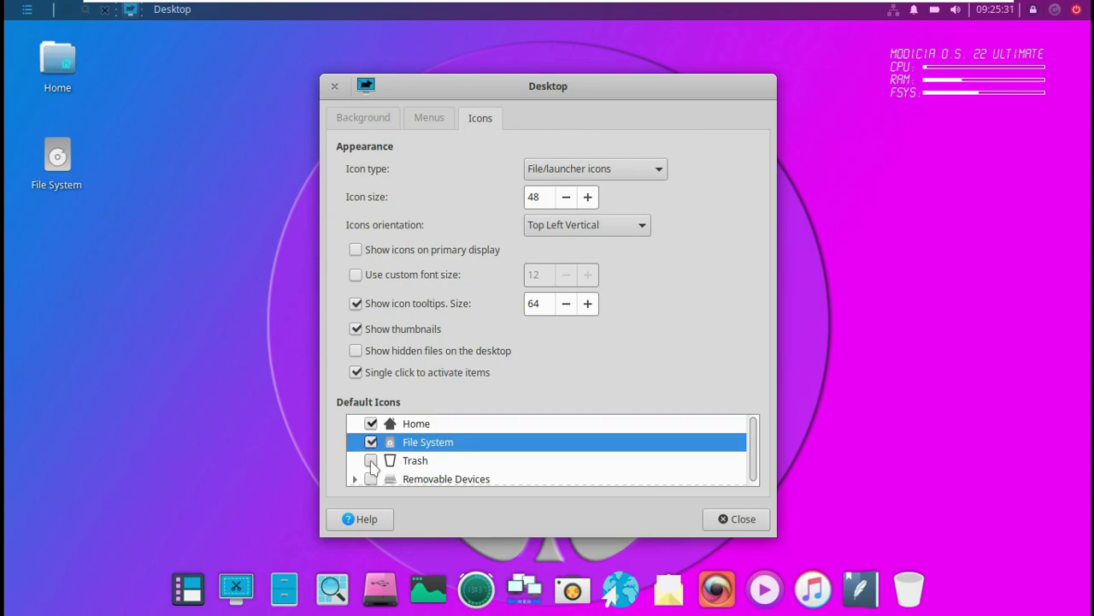
pyautogui.click(370, 461)
pyautogui.click(720, 521)
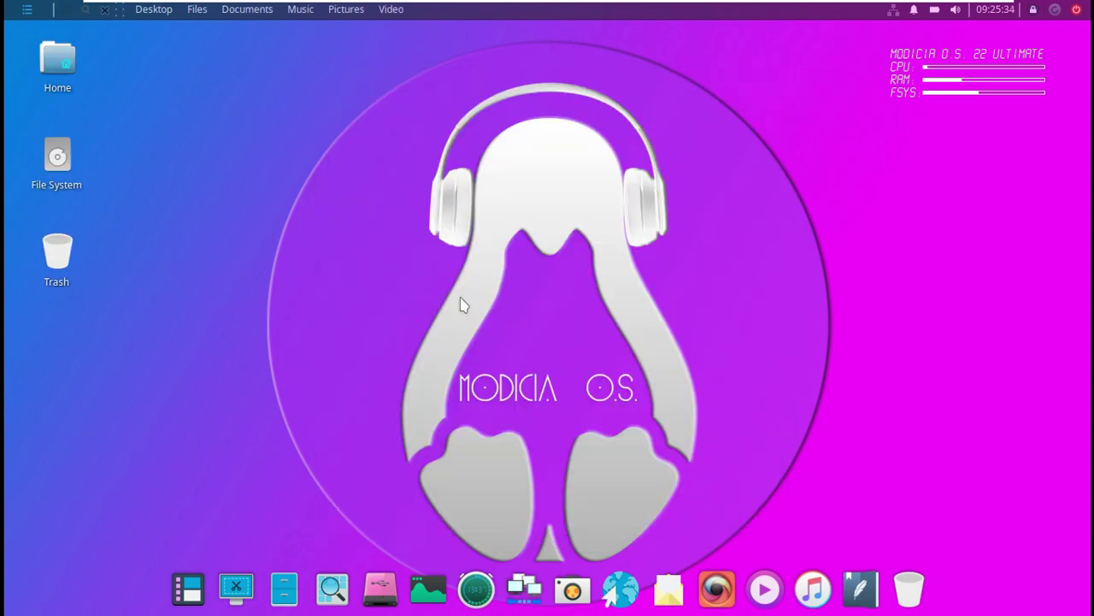
# Browse the desktop menu's Applications categories from System through Office, Video, Audio, Multimedia, Internet, Graphics to Accessories.
pyautogui.rightClick(280, 168)
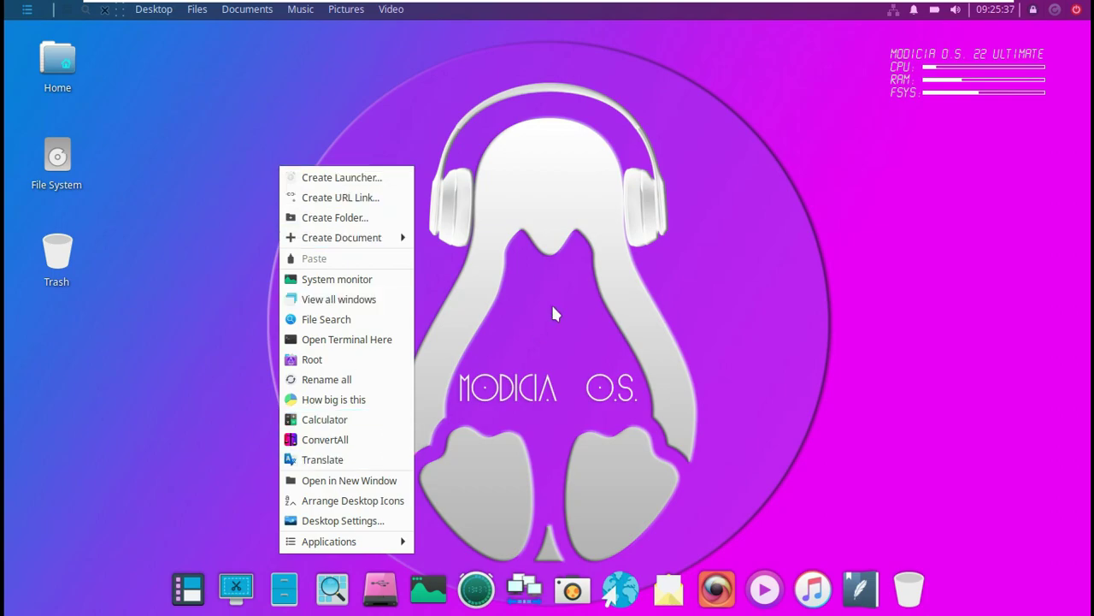
pyautogui.click(436, 245)
pyautogui.rightClick(223, 118)
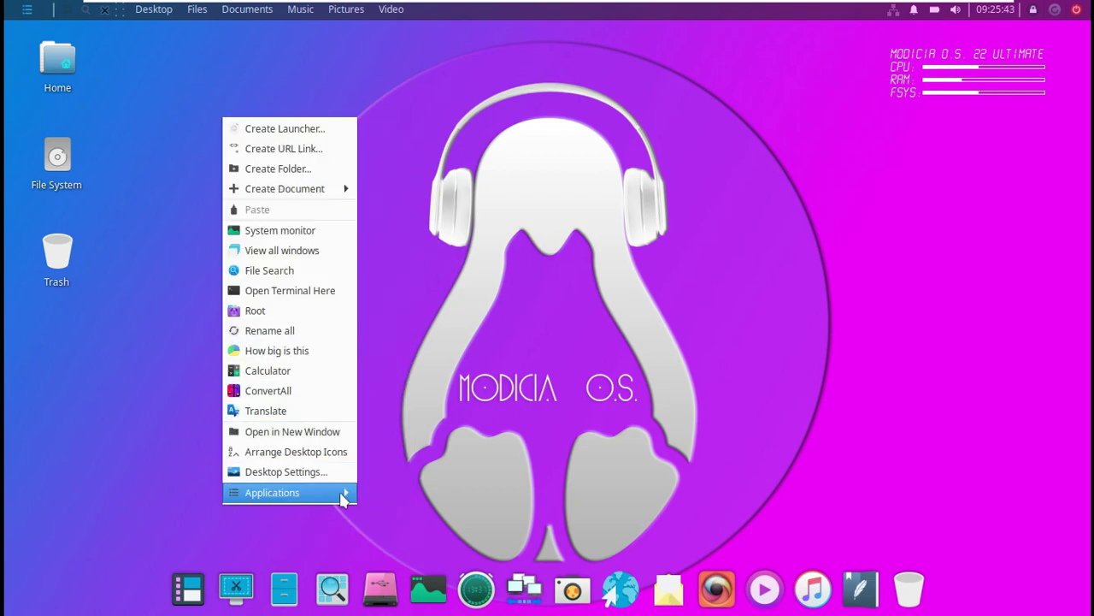
pyautogui.moveTo(342, 497)
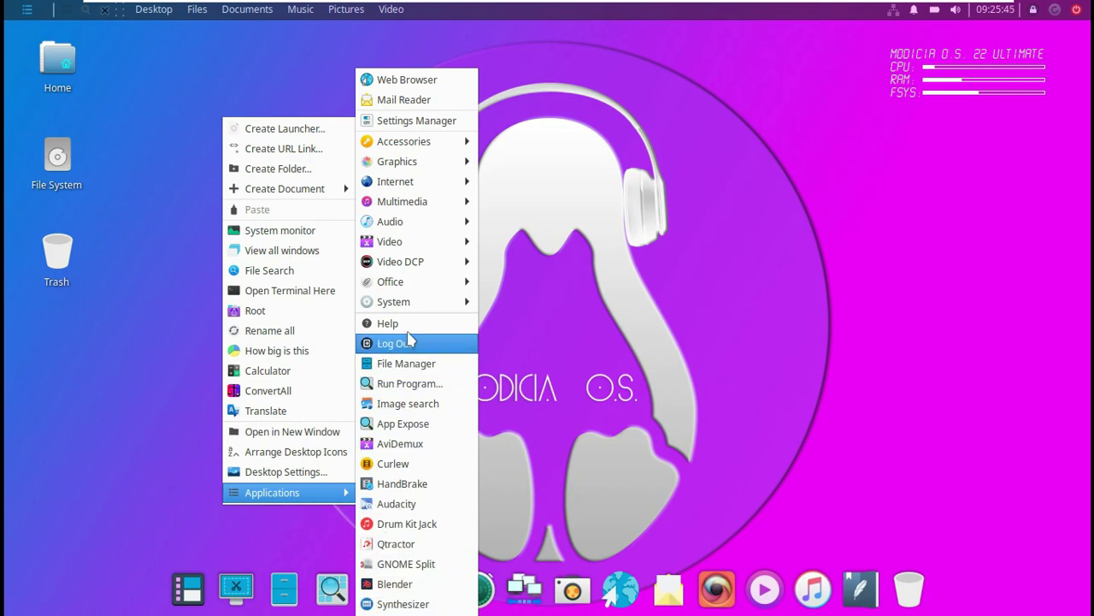
pyautogui.moveTo(420, 309)
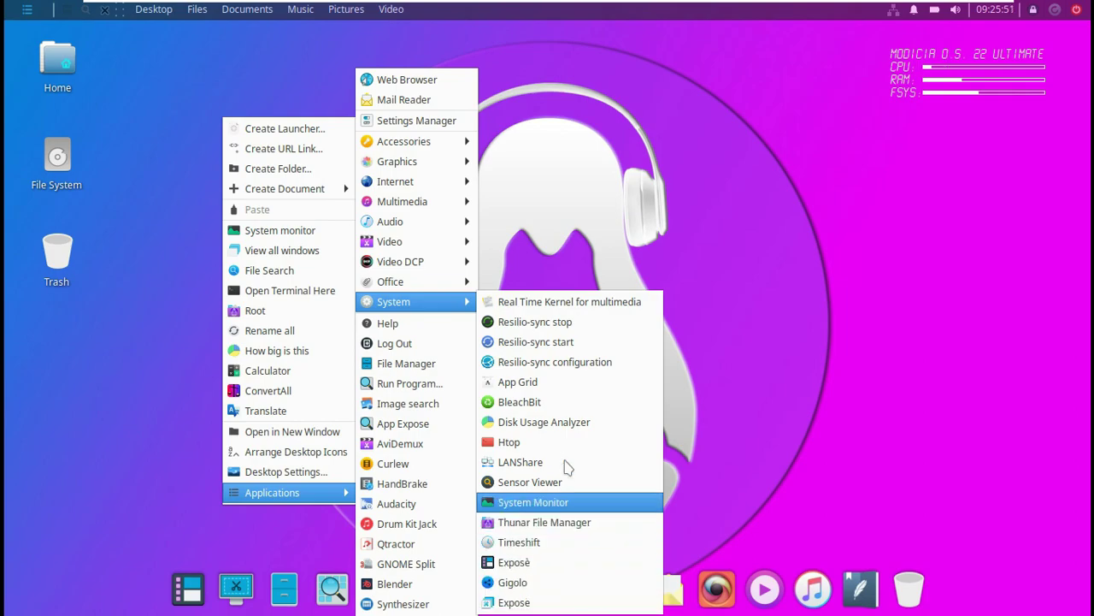
pyautogui.moveTo(470, 284)
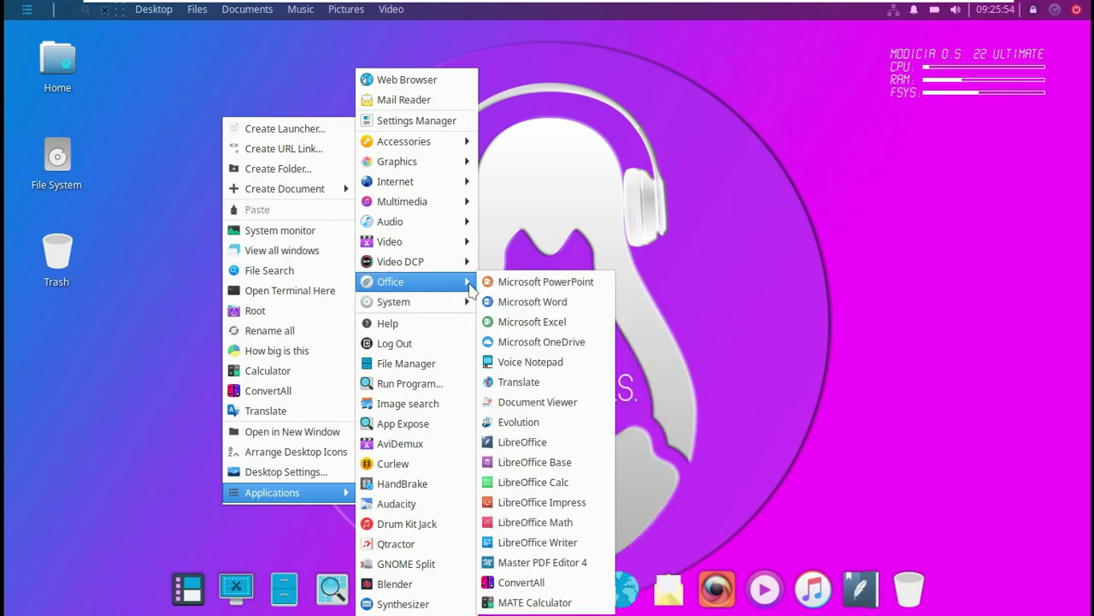
pyautogui.moveTo(460, 250)
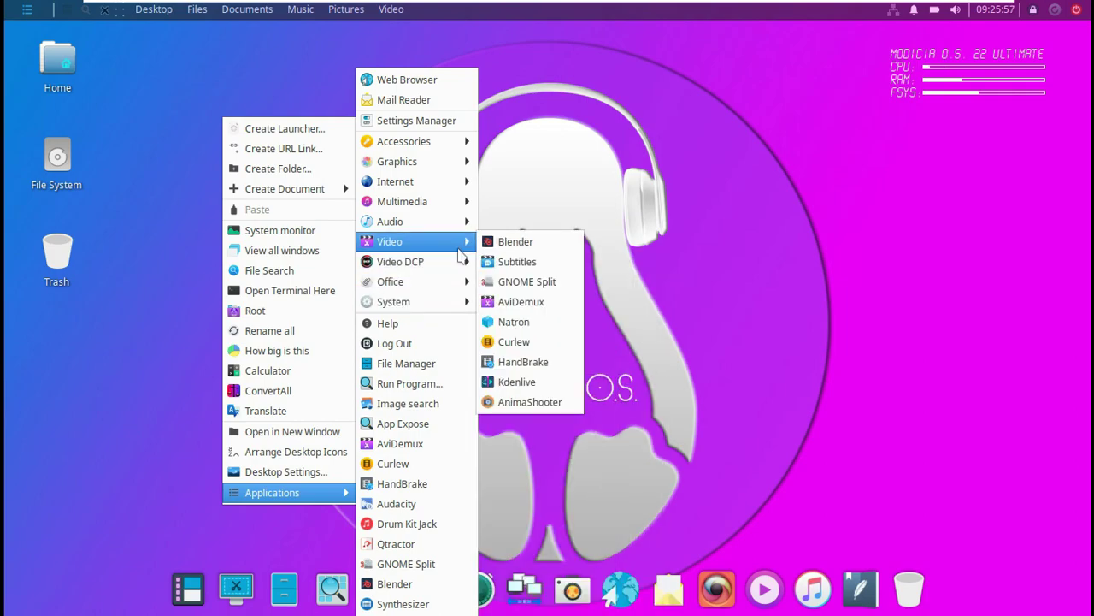
pyautogui.moveTo(458, 231)
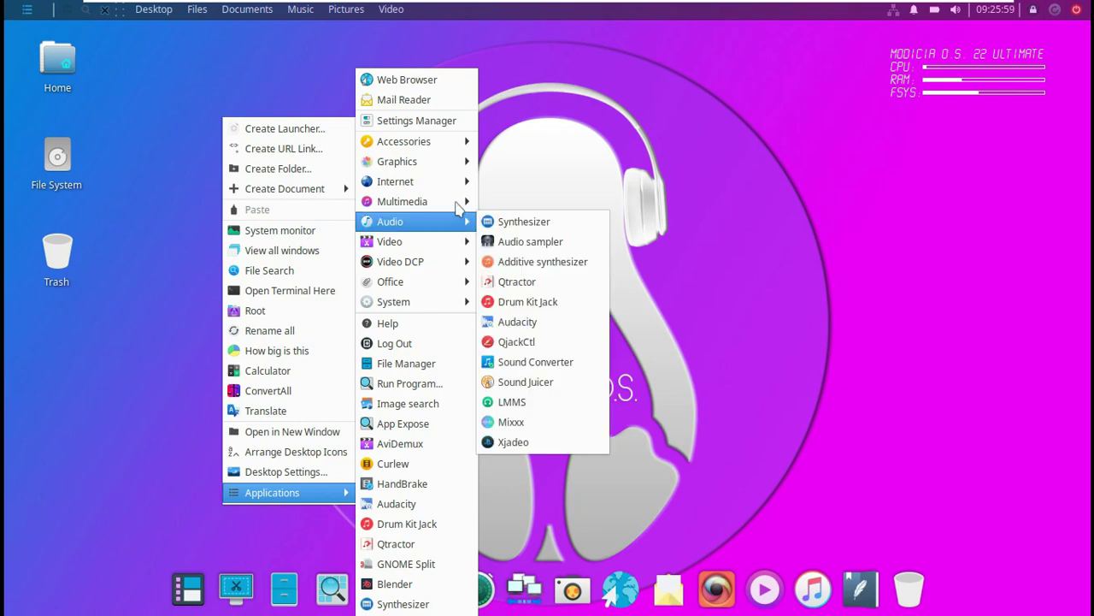
pyautogui.moveTo(460, 205)
pyautogui.moveTo(462, 185)
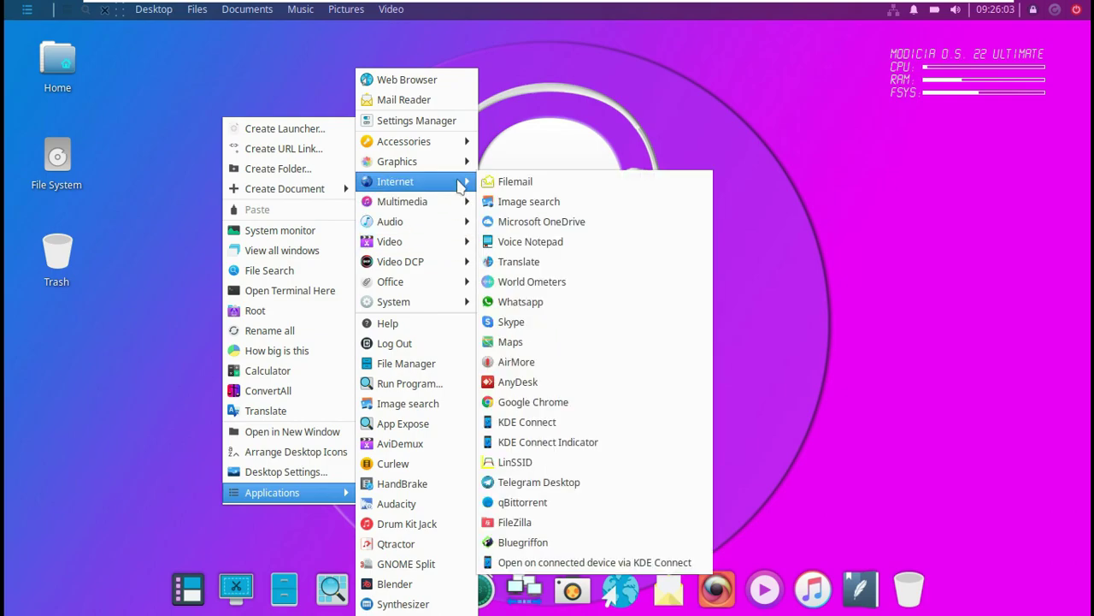
pyautogui.moveTo(445, 165)
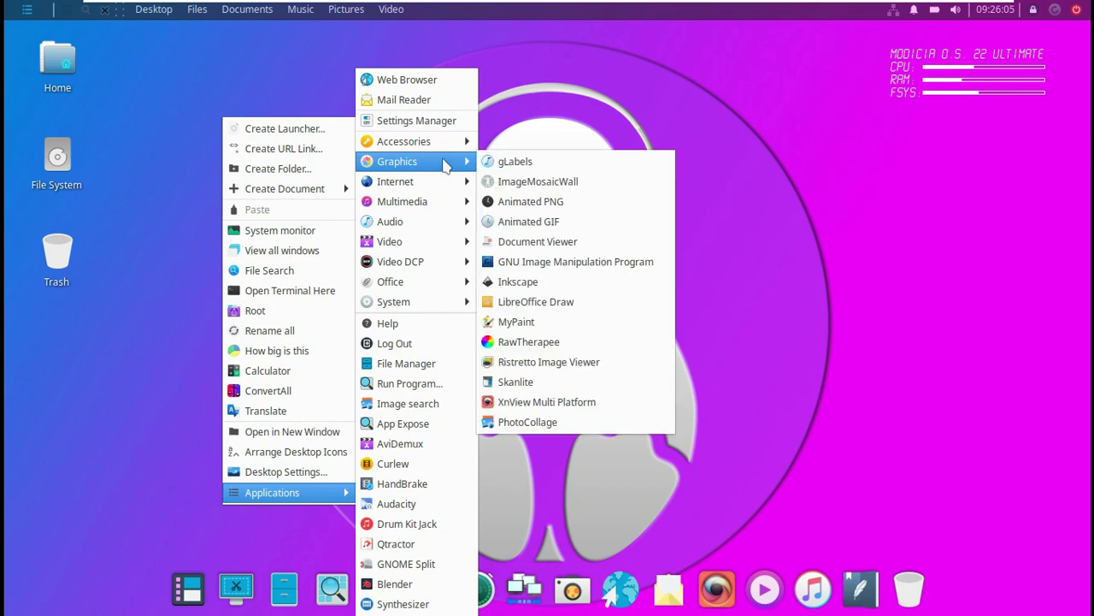
pyautogui.moveTo(446, 144)
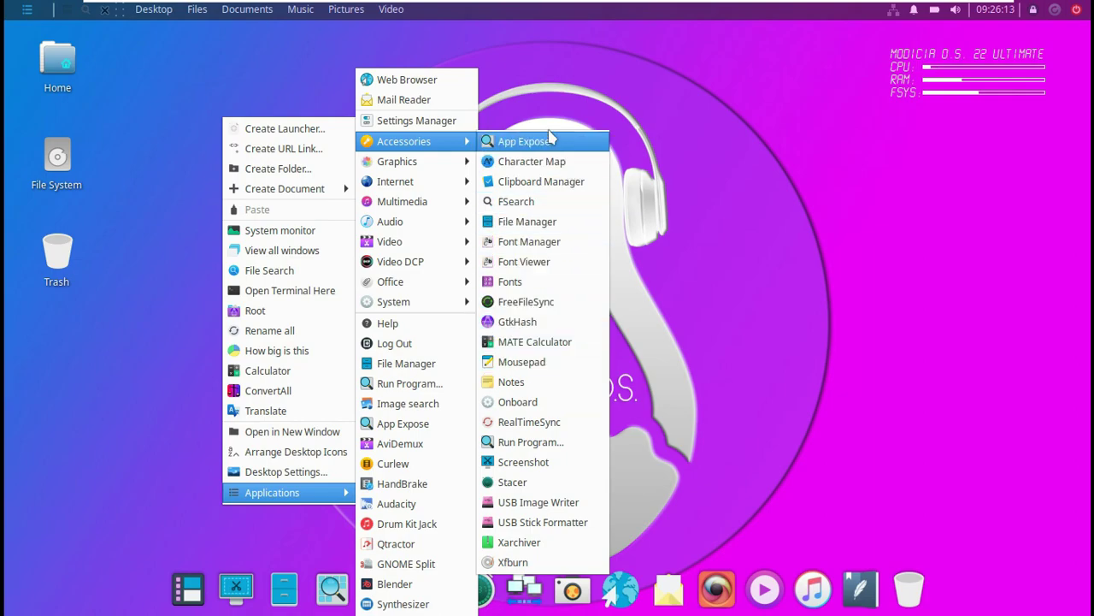
pyautogui.click(449, 120)
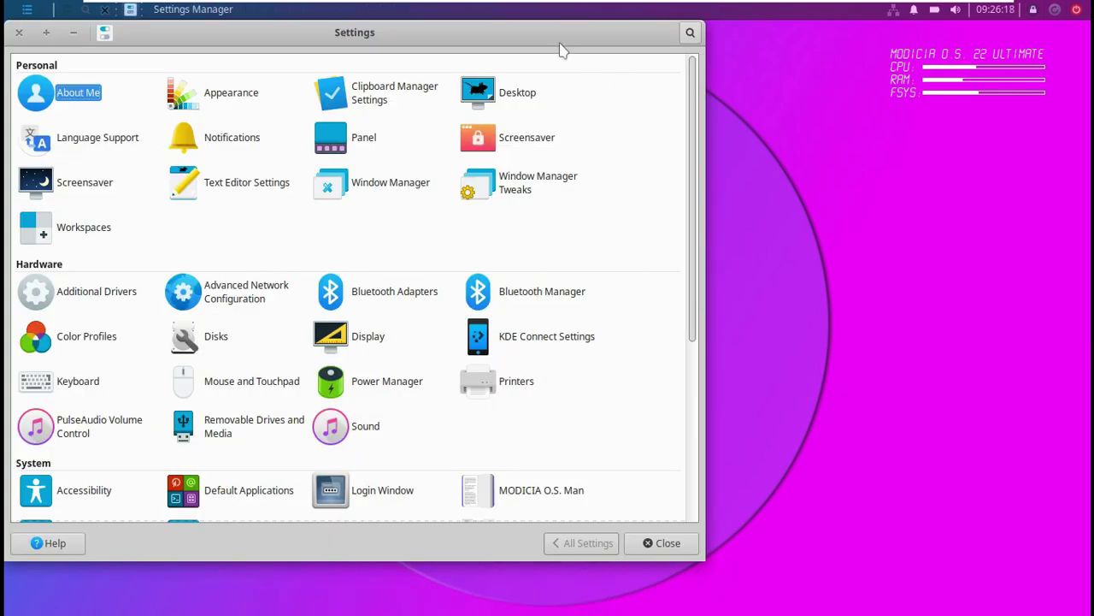
pyautogui.doubleClick(560, 39)
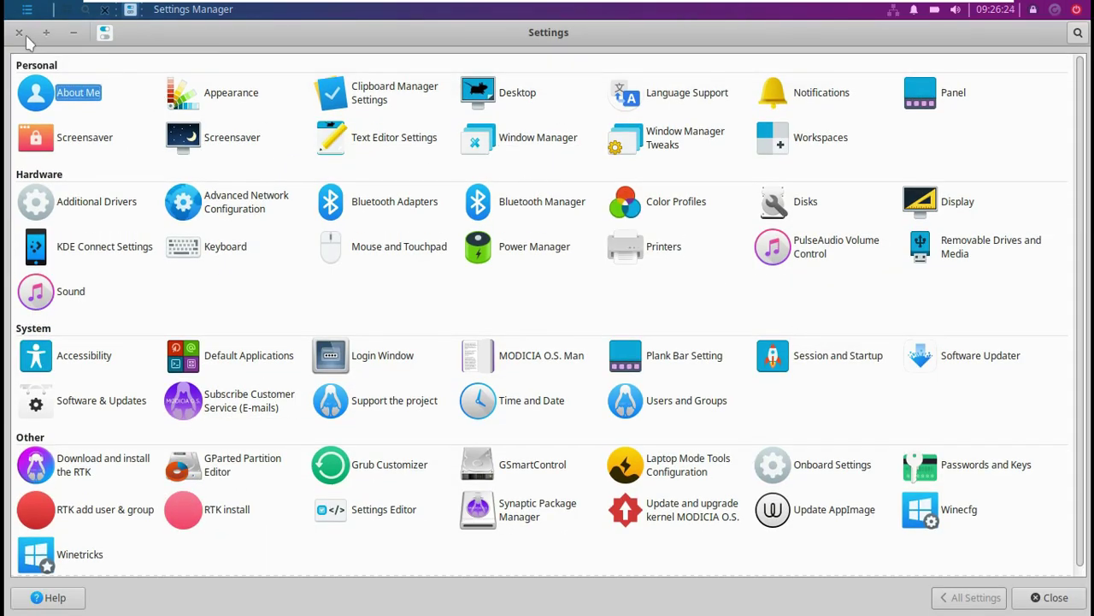
pyautogui.hotkey('alt', 'F4')
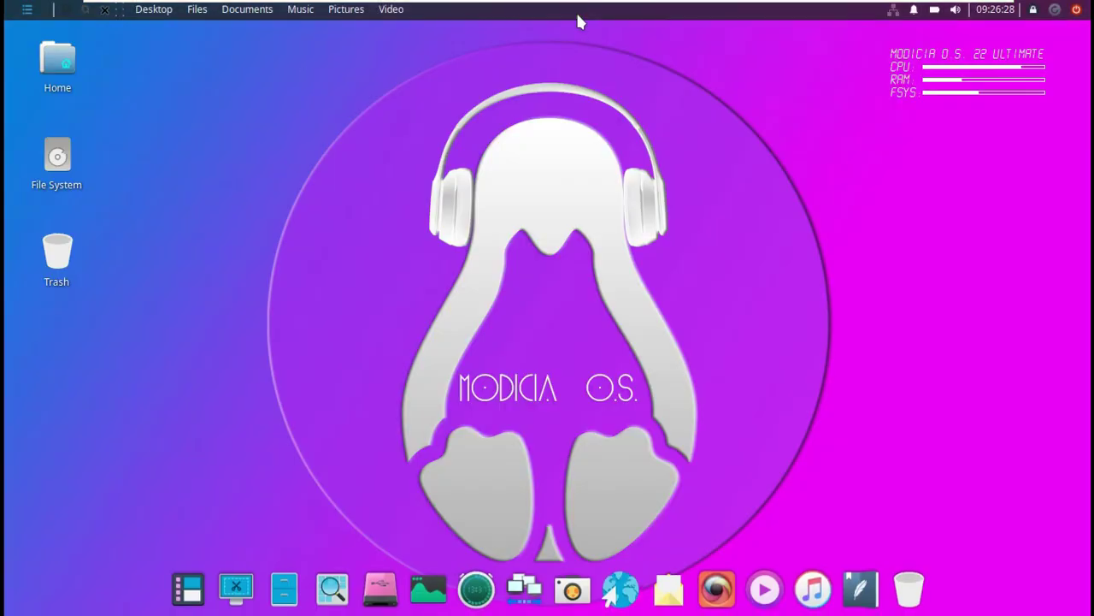
pyautogui.rightClick(581, 15)
pyautogui.click(623, 53)
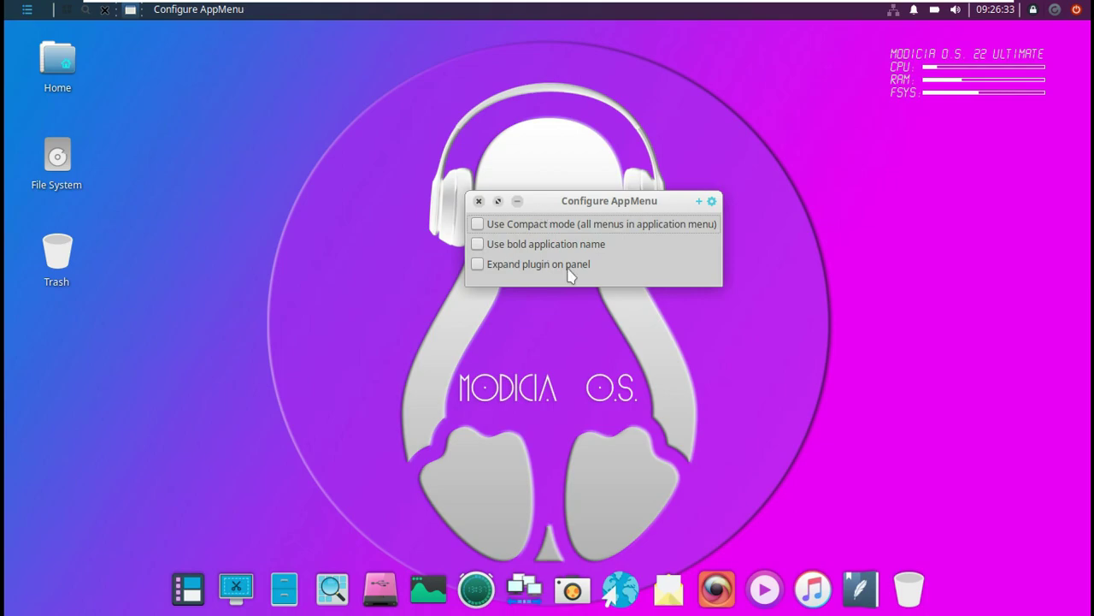
pyautogui.click(475, 197)
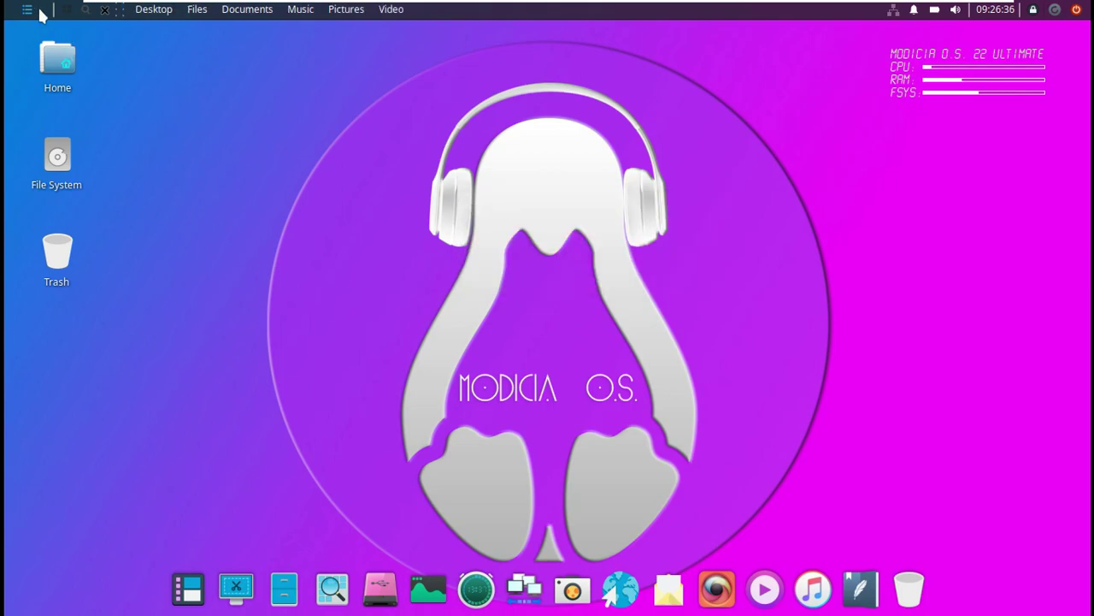
# In the Whisker Menu, view All Applications and each category from Accessories to Video DCP.
pyautogui.click(40, 14)
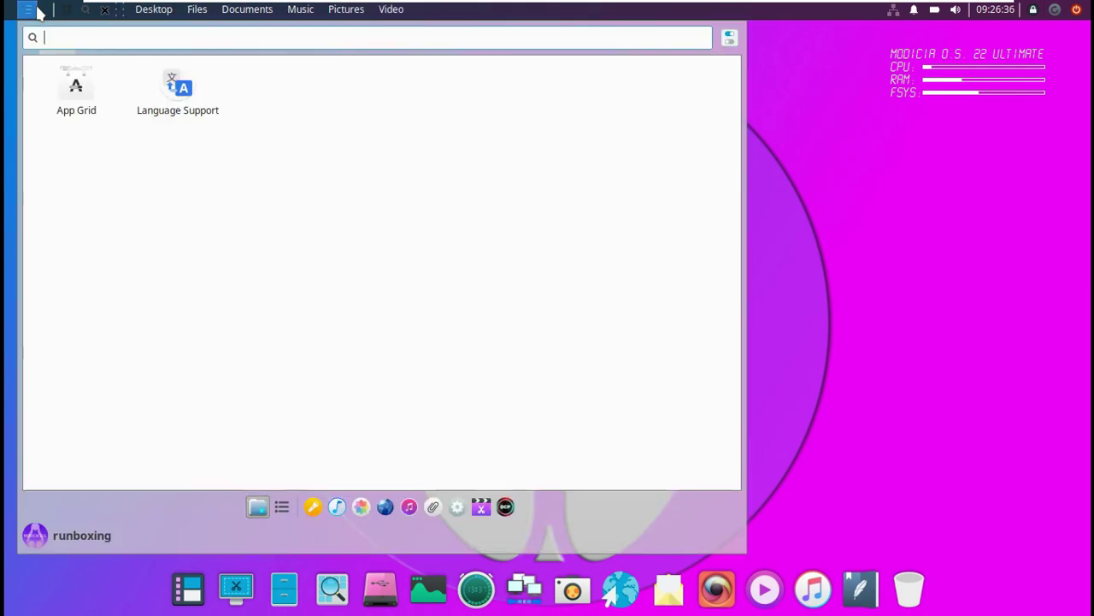
pyautogui.click(281, 507)
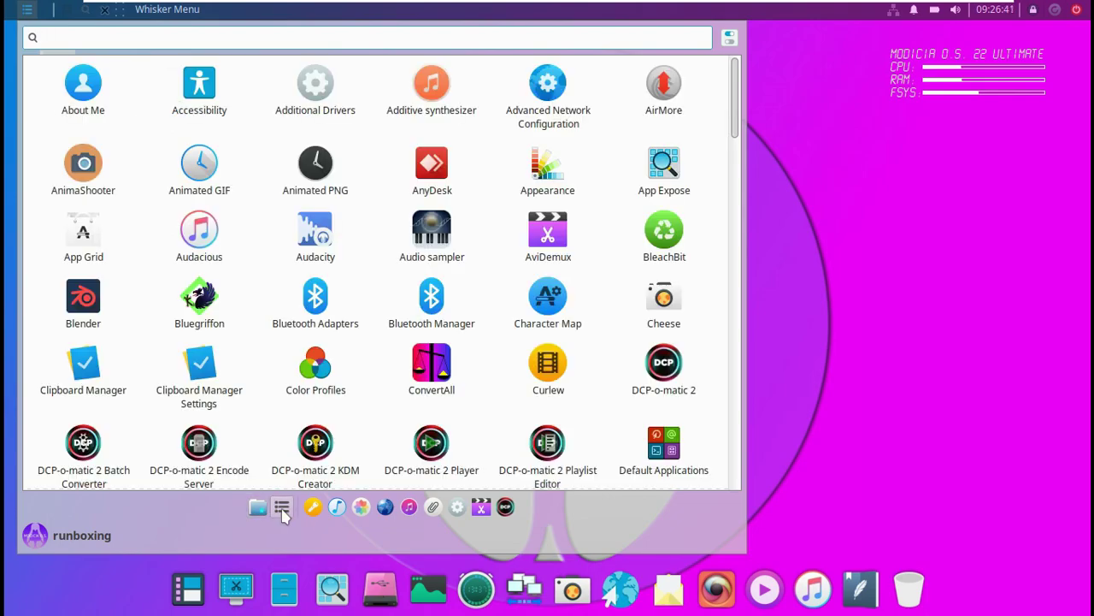
pyautogui.moveTo(737, 133); pyautogui.dragTo(738, 506)
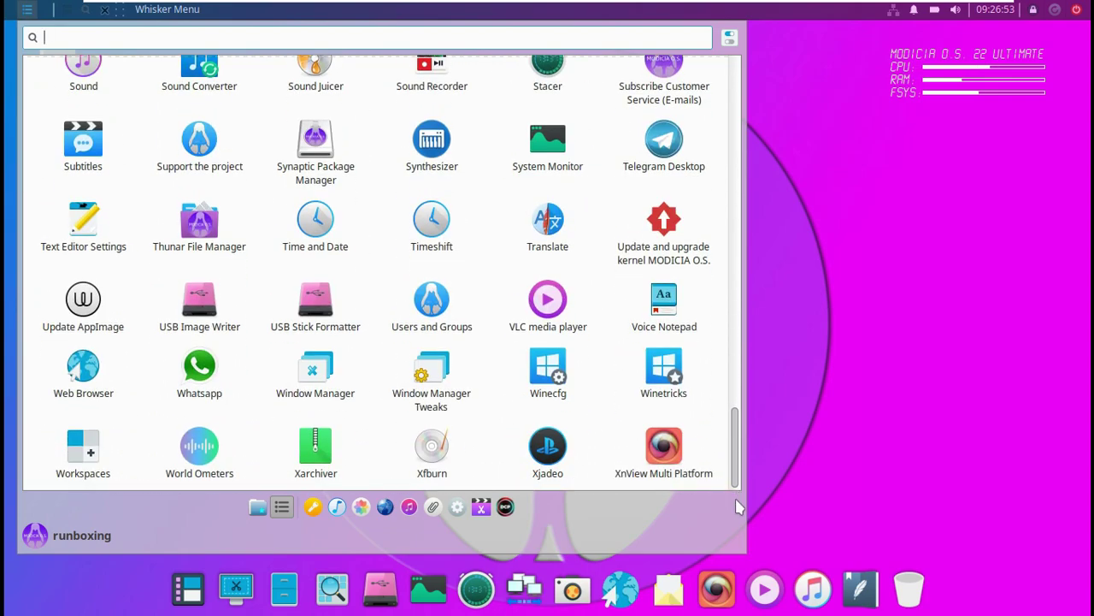
pyautogui.click(312, 507)
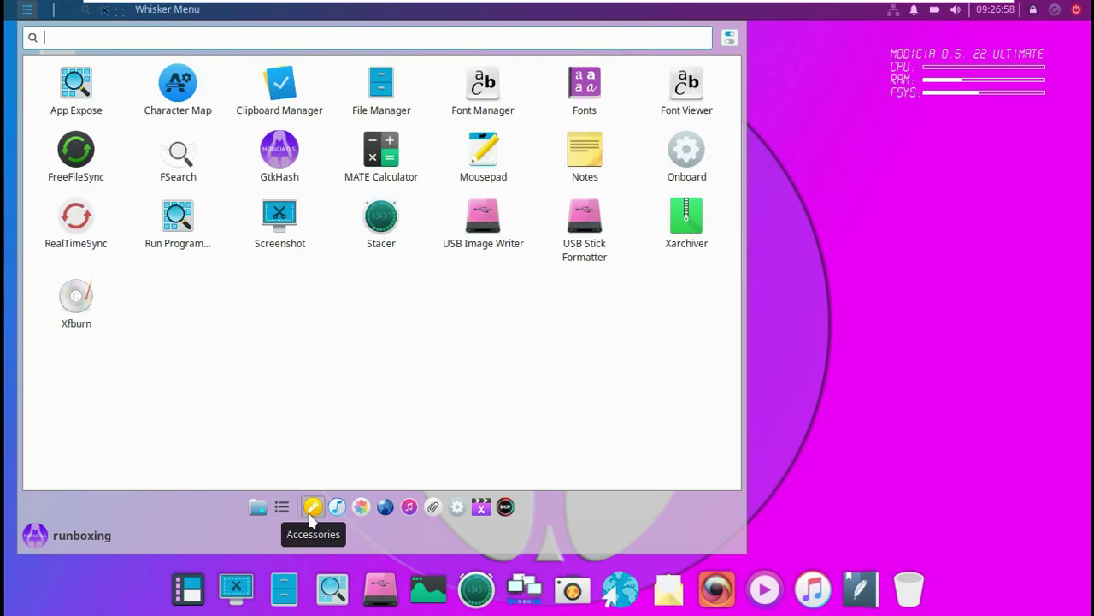
pyautogui.click(331, 515)
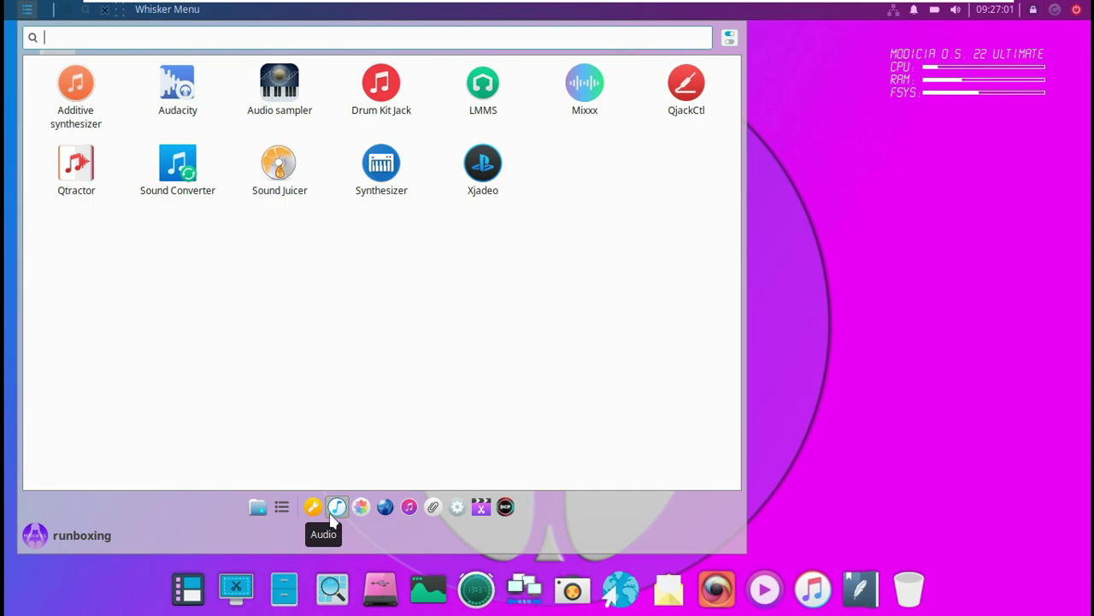
pyautogui.click(360, 508)
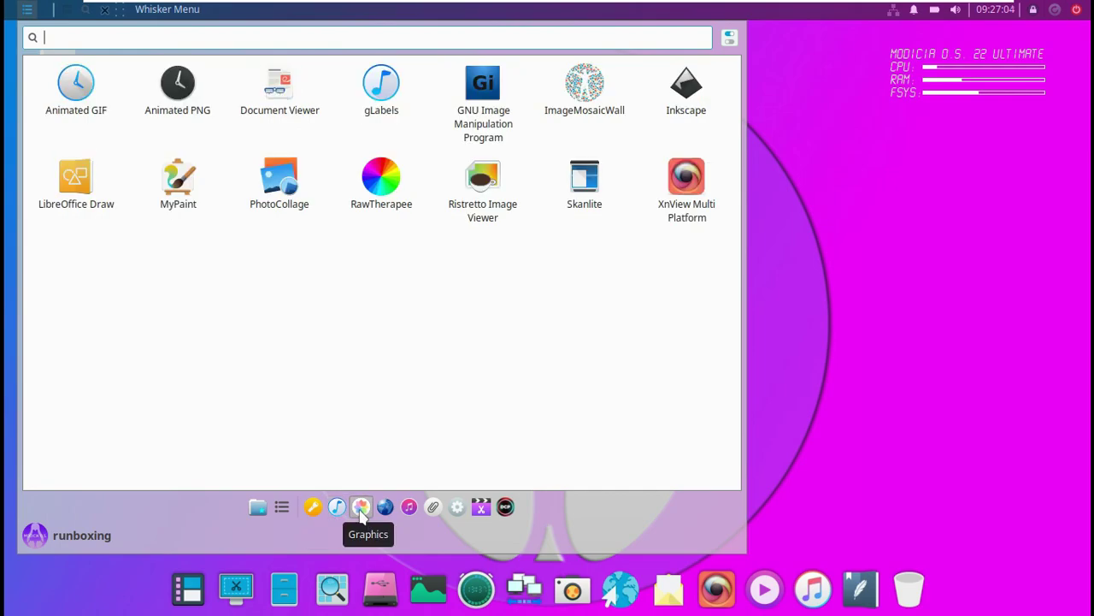
pyautogui.click(384, 517)
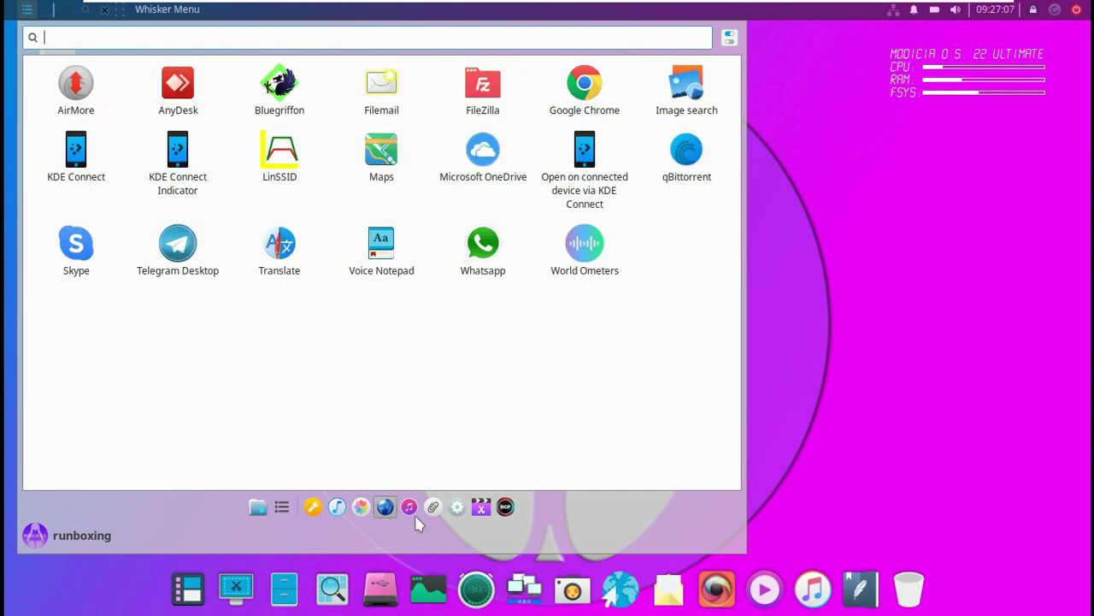
pyautogui.click(414, 513)
pyautogui.click(433, 512)
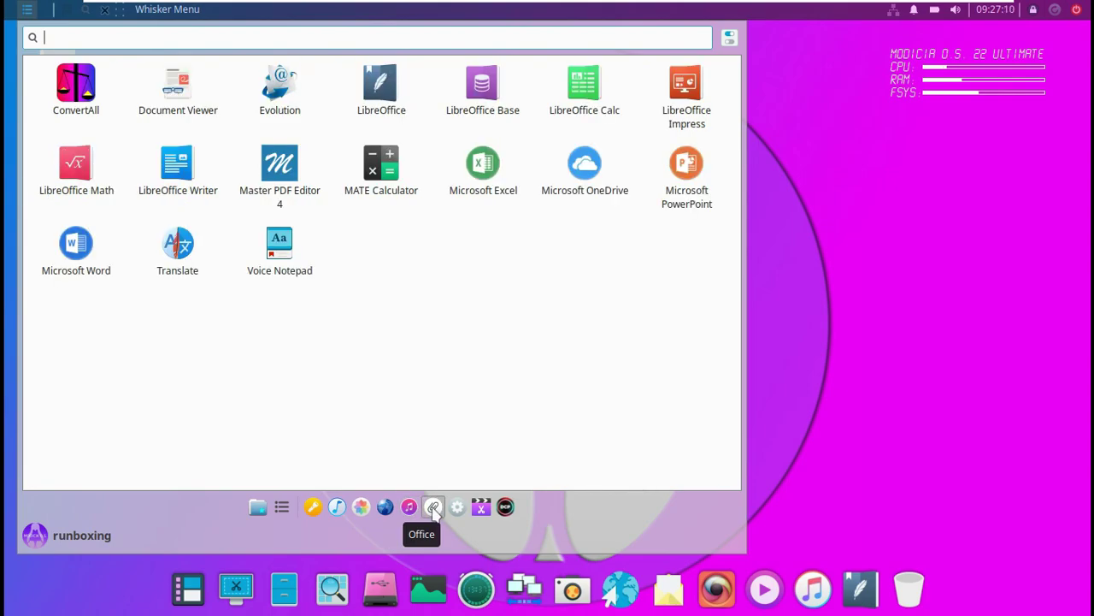
pyautogui.click(456, 510)
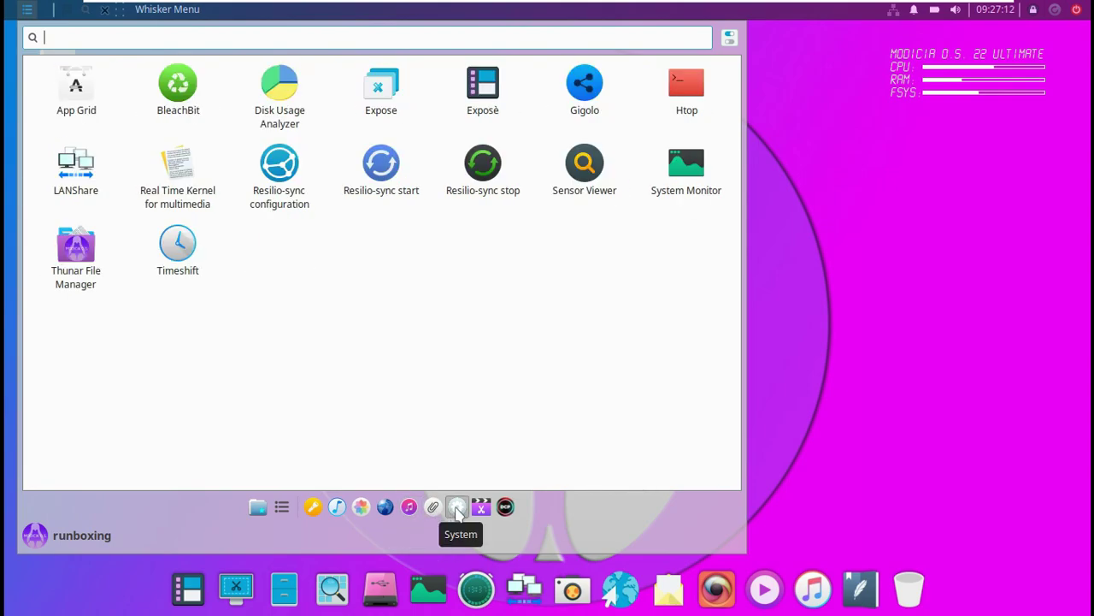
pyautogui.click(479, 509)
pyautogui.click(506, 507)
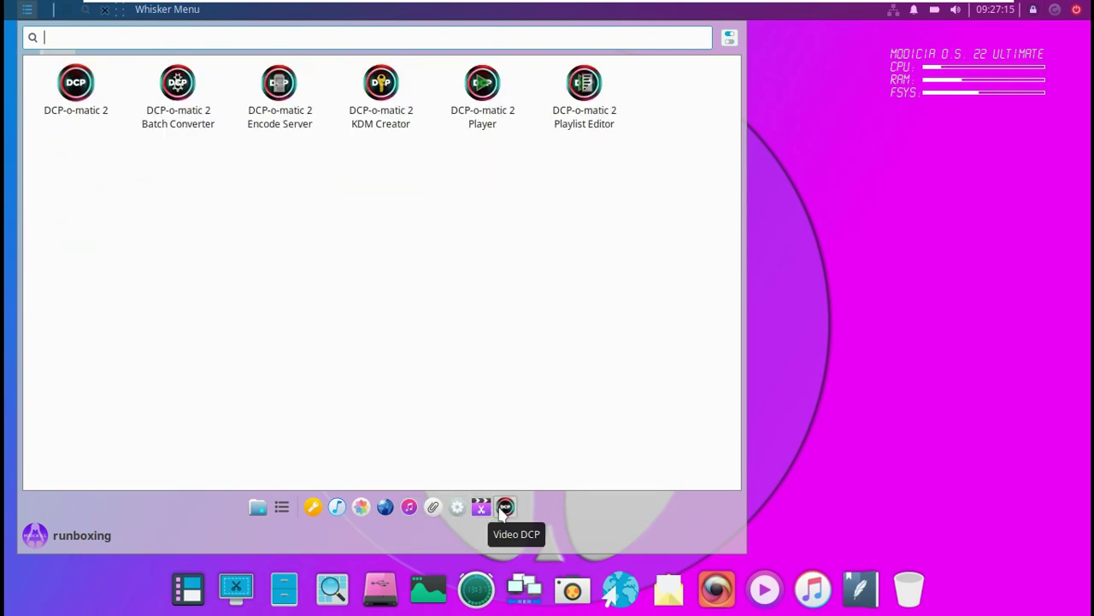
# Close the launcher and shut the computer down from the panel power icon.
pyautogui.click(869, 387)
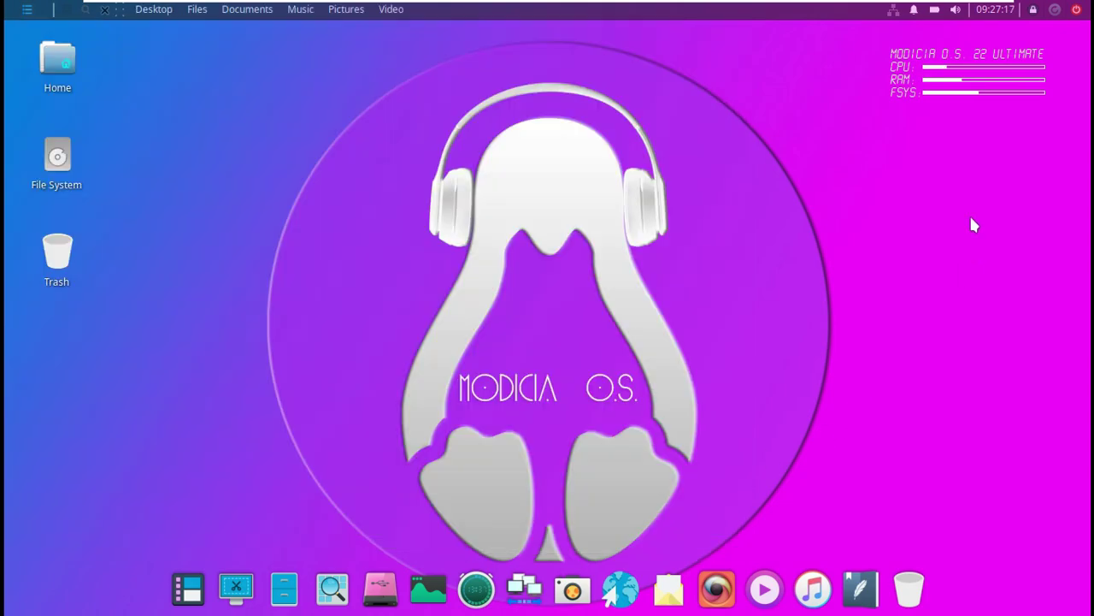
pyautogui.click(1076, 9)
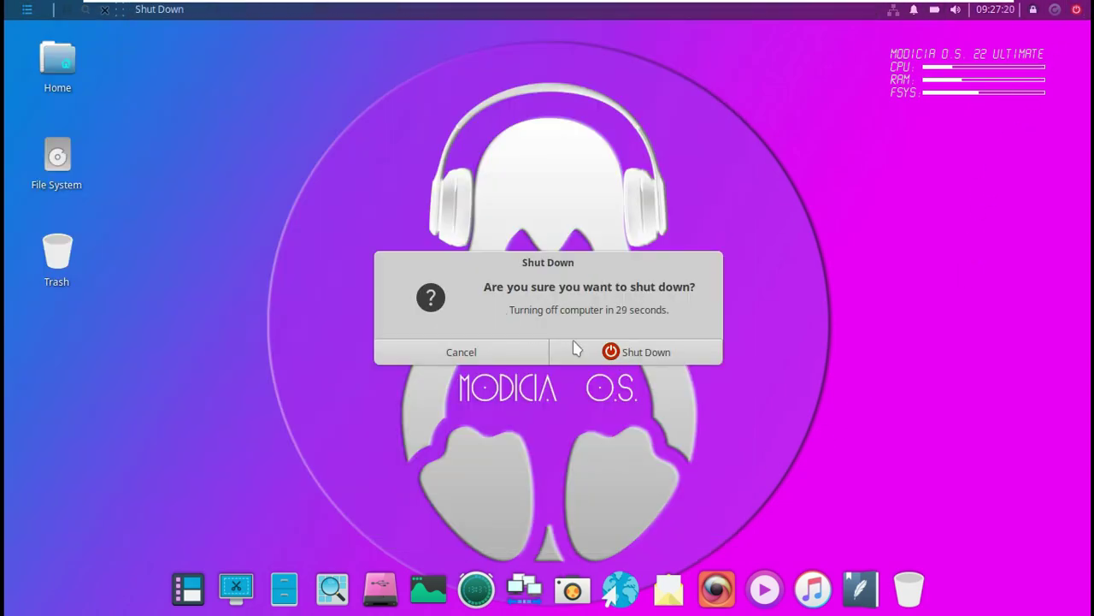
pyautogui.click(575, 347)
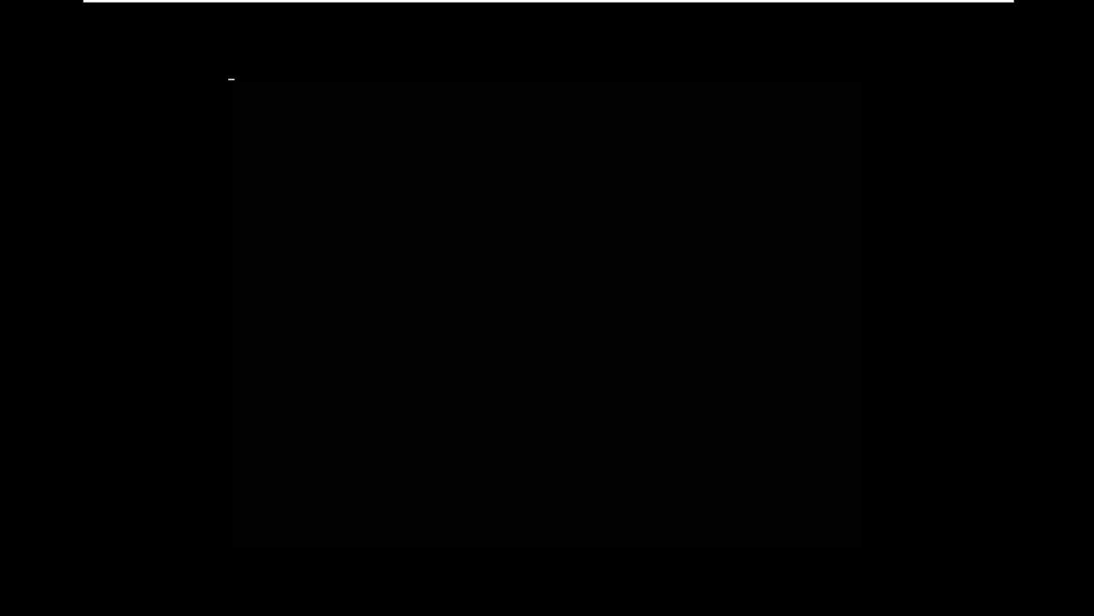